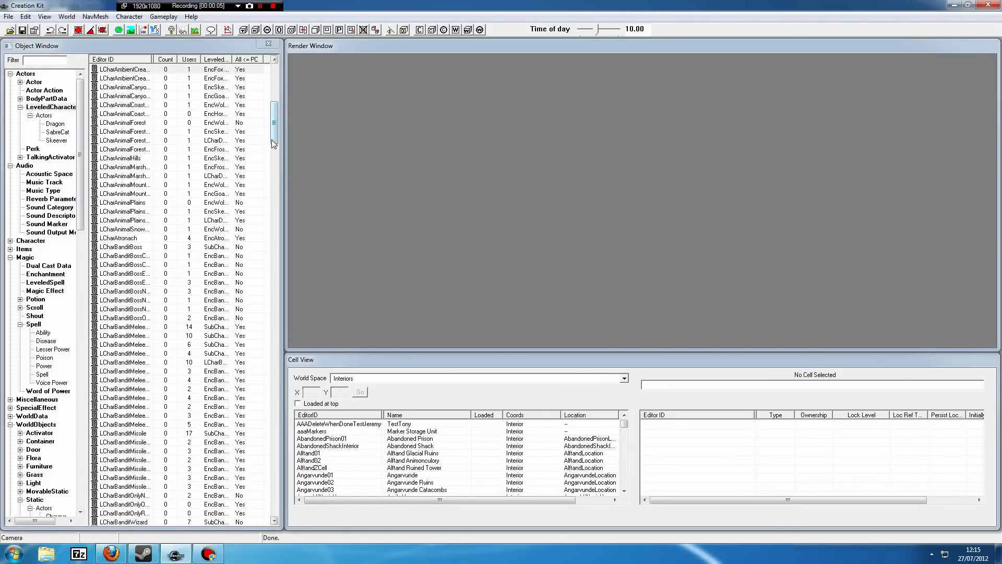
Browse Actors > LeveledCharacter in the Object Window and select LCharAmbientCreatures.
{"action": "left_click_drag", "start_coordinate": [272, 140], "coordinate": [273, 100]}
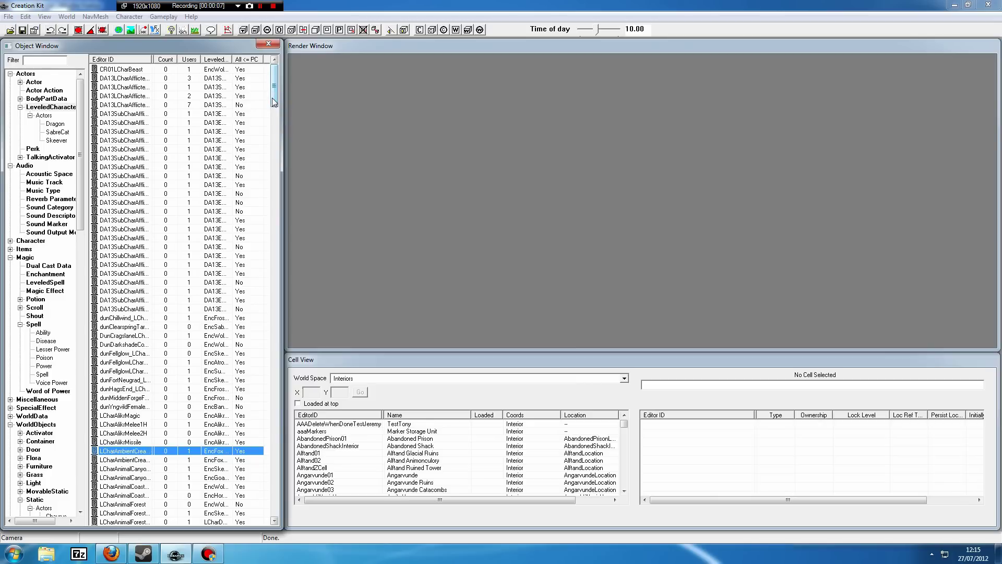
{"action": "left_click", "coordinate": [29, 76]}
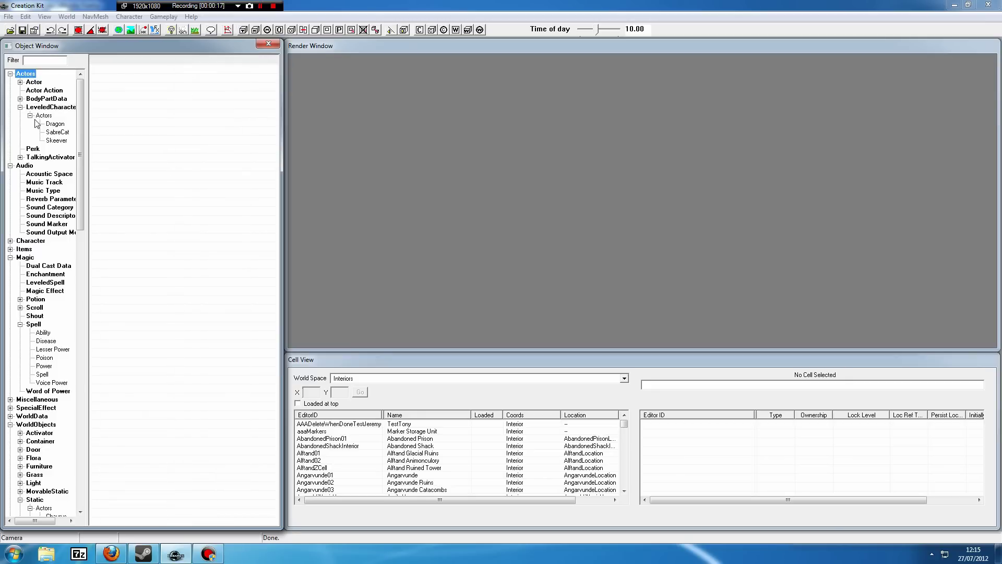
{"action": "left_click", "coordinate": [51, 108]}
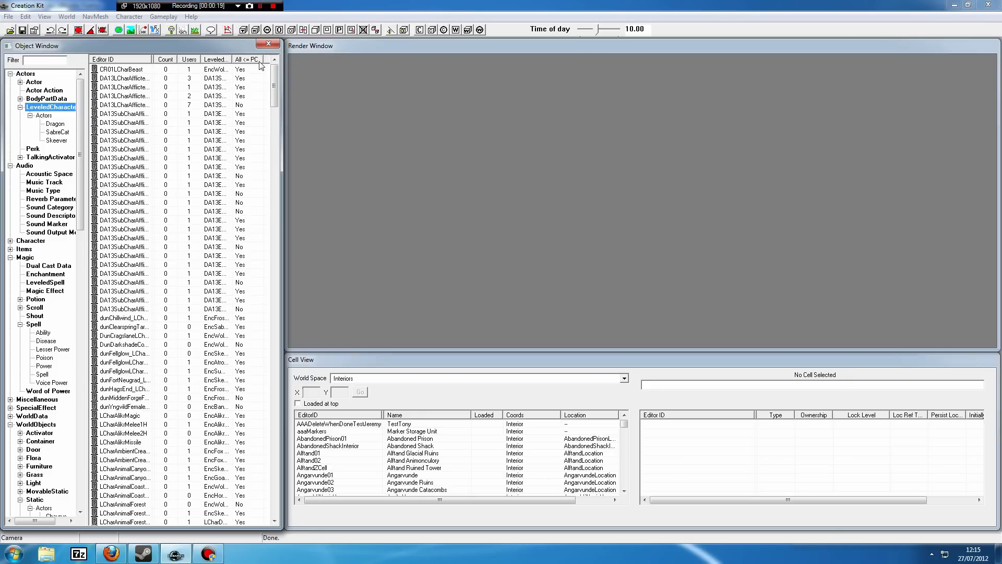
{"action": "left_click_drag", "start_coordinate": [275, 78], "coordinate": [273, 127]}
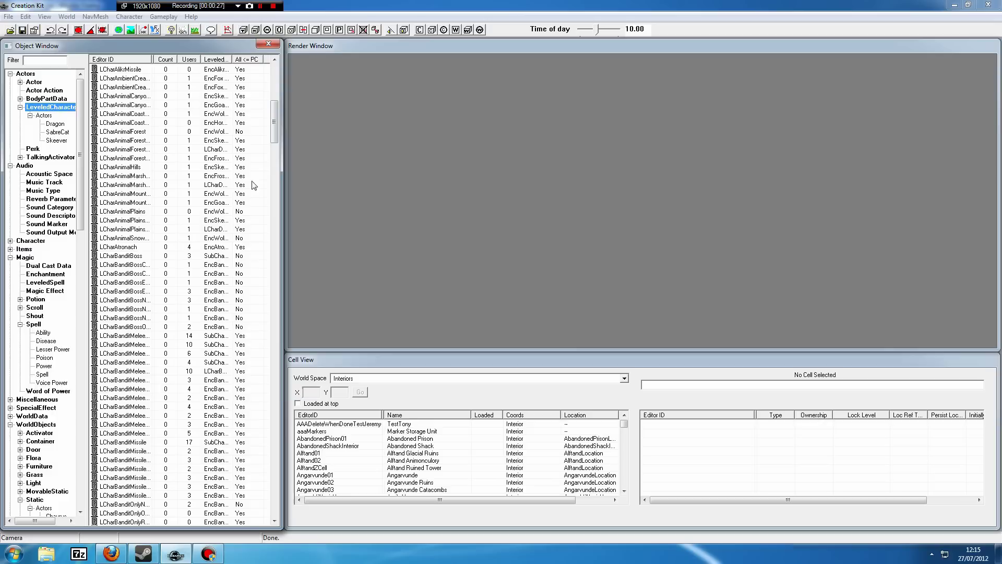
{"action": "left_click", "coordinate": [274, 522]}
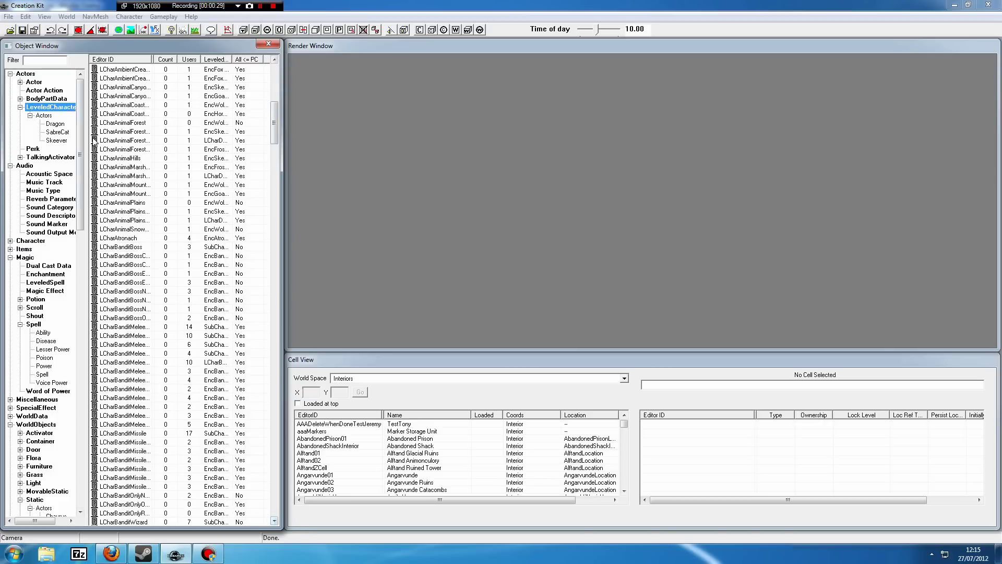
{"action": "left_click", "coordinate": [134, 70]}
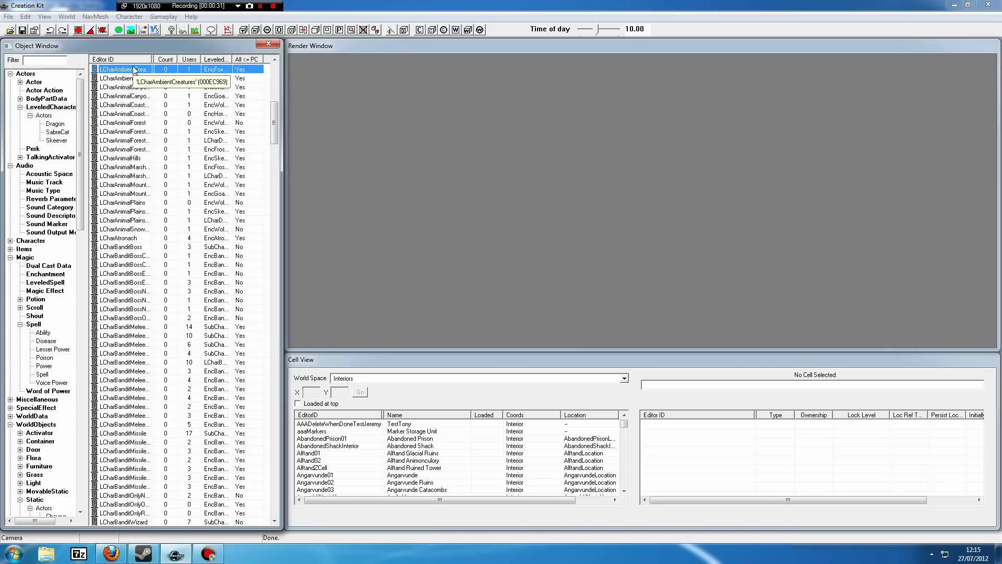
Open LCharAmbientCreatures, inspect its EncFox and EncHare entries, and cancel without saving.
{"action": "double_click", "coordinate": [134, 69]}
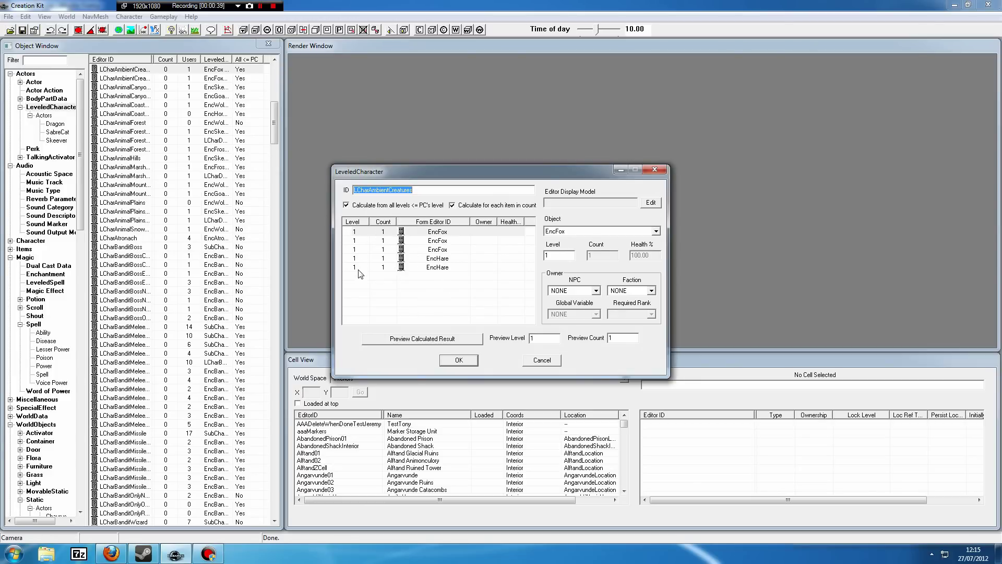
{"action": "left_click", "coordinate": [445, 243]}
{"action": "left_click", "coordinate": [446, 267]}
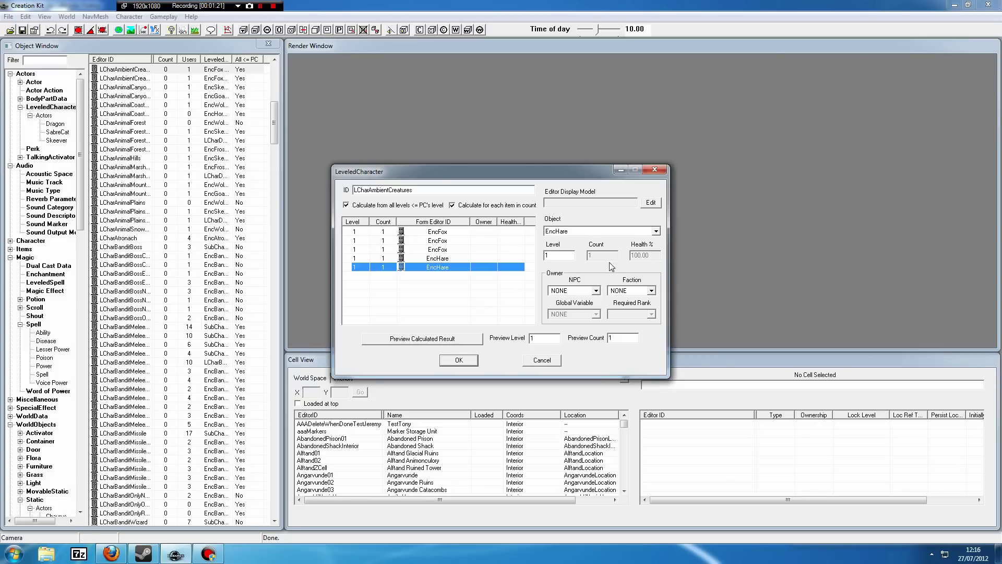
{"action": "left_click", "coordinate": [542, 360]}
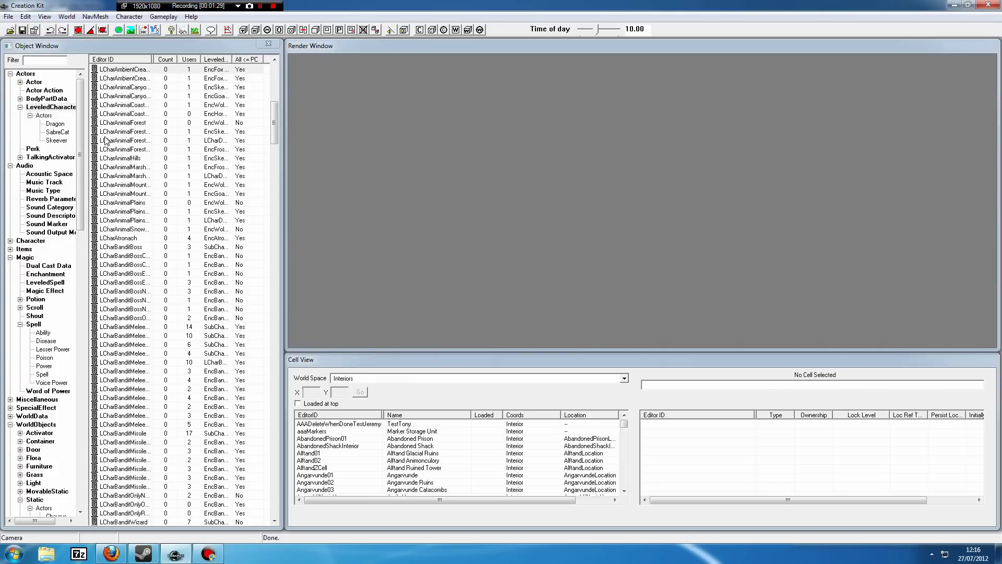
Open LCharAnimalForest, add a new entry and search its creatures for 'encwe'.
{"action": "left_click", "coordinate": [116, 123]}
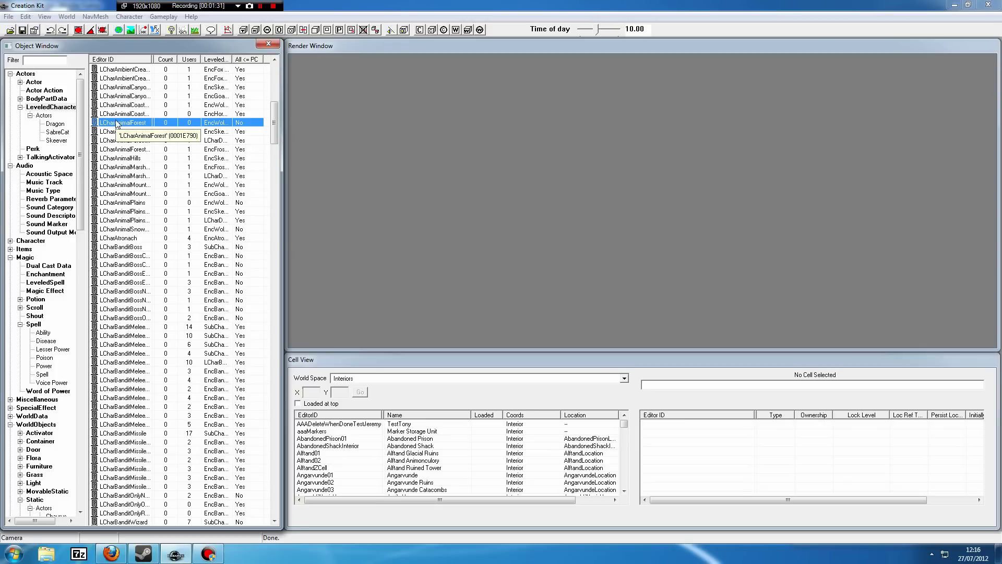
{"action": "key", "text": "Return"}
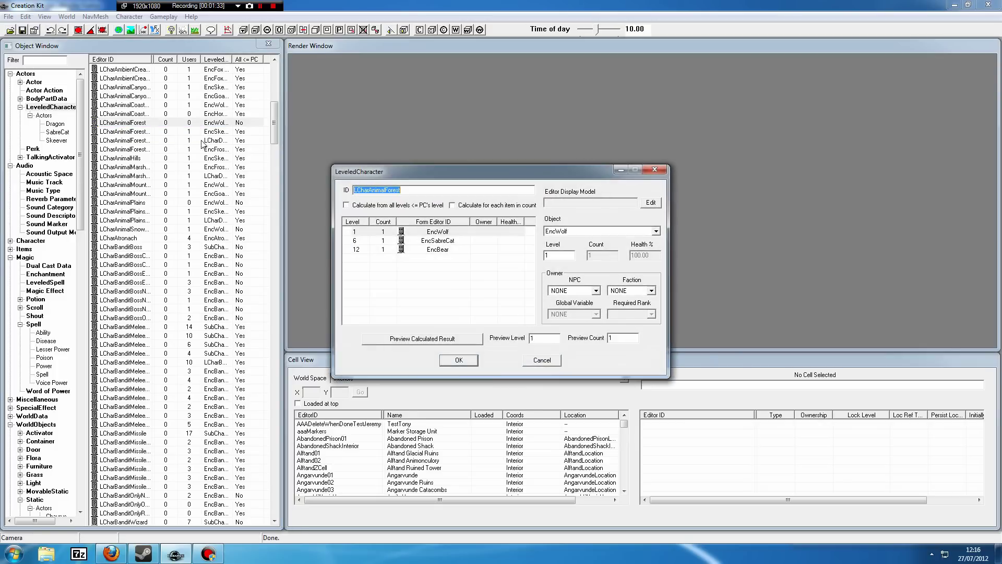
{"action": "right_click", "coordinate": [435, 259]}
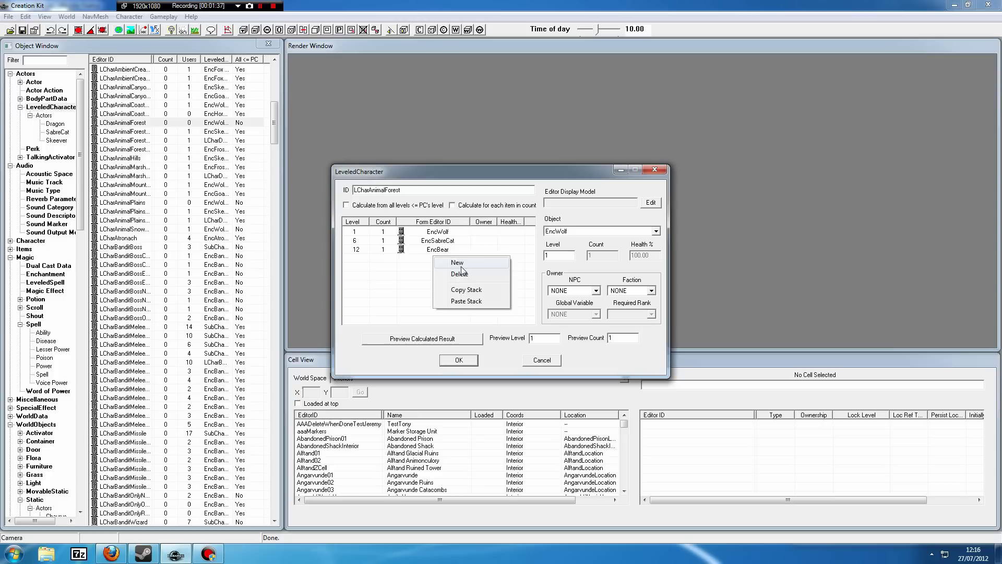
{"action": "left_click", "coordinate": [444, 260]}
{"action": "left_click", "coordinate": [557, 233]}
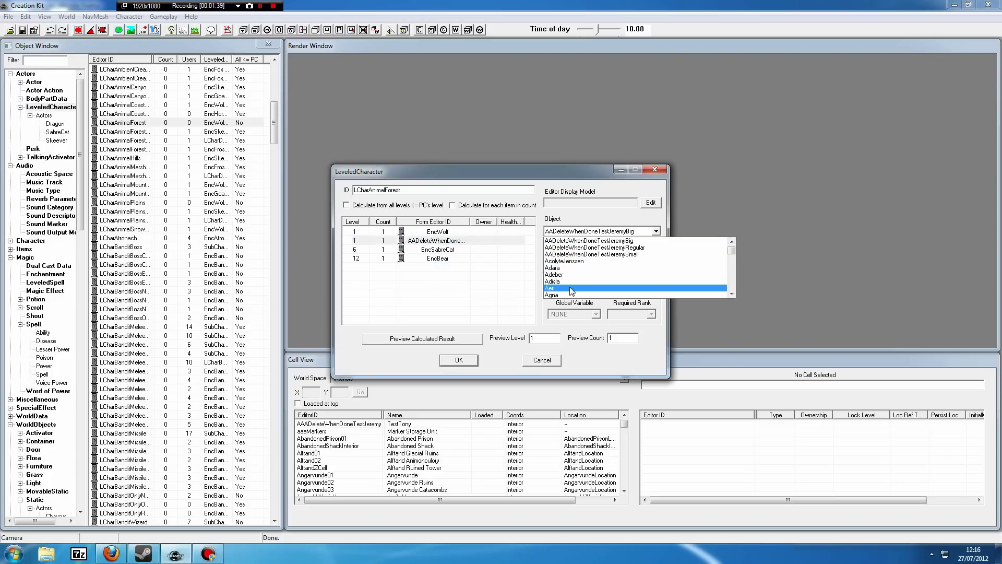
{"action": "type", "text": "encwe"}
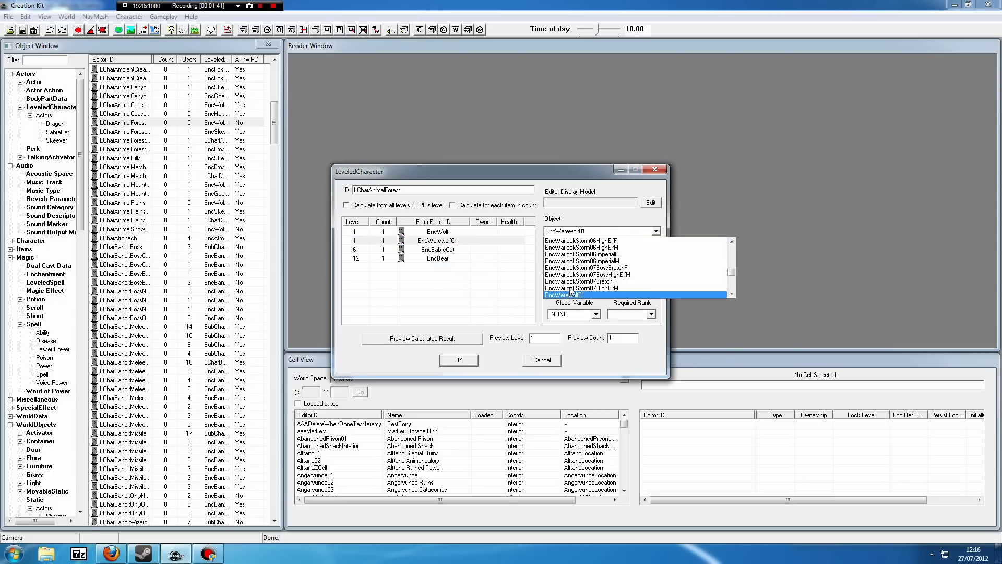
{"action": "left_click", "coordinate": [728, 294]}
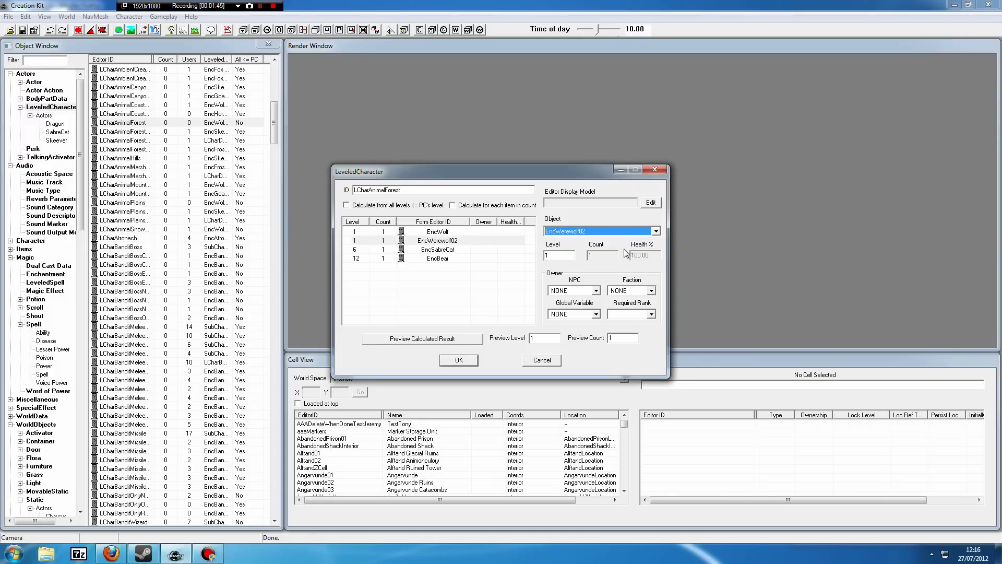
Set the new entry's creature to EncWerewolf06 and confirm it.
{"action": "left_click", "coordinate": [656, 231]}
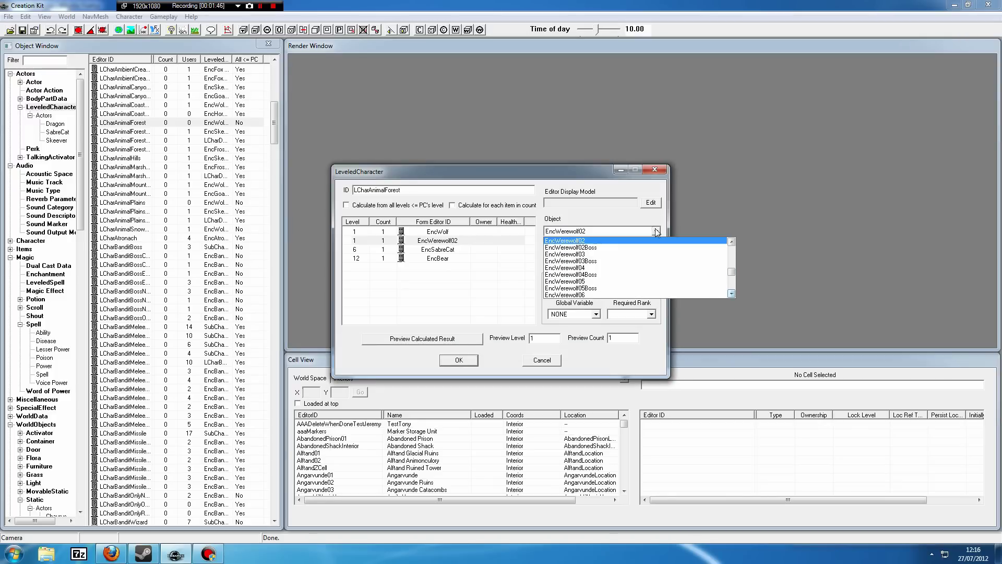
{"action": "left_click", "coordinate": [731, 242]}
{"action": "left_click", "coordinate": [731, 241]}
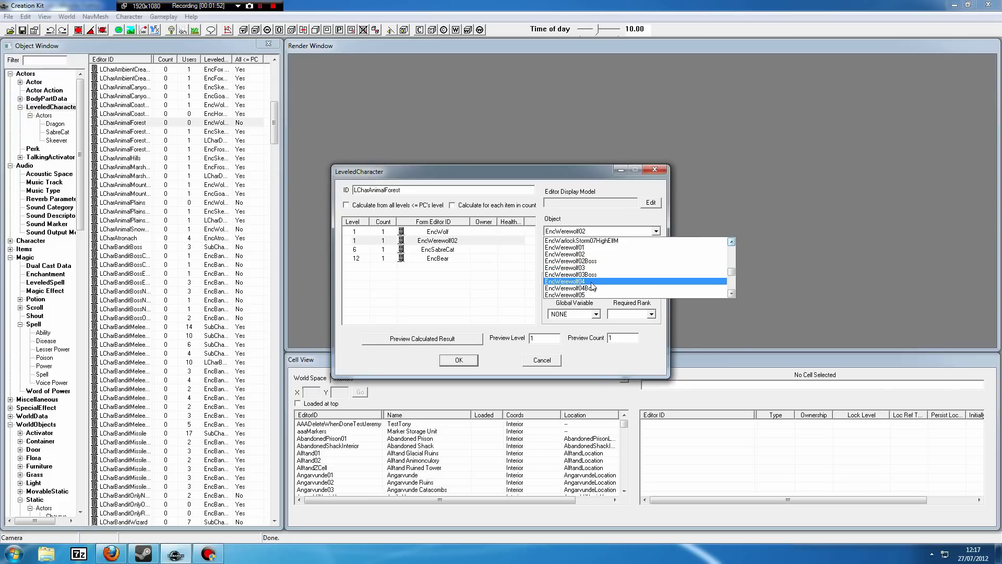
{"action": "left_click", "coordinate": [731, 293]}
{"action": "left_click", "coordinate": [731, 294]}
{"action": "left_click", "coordinate": [731, 293]}
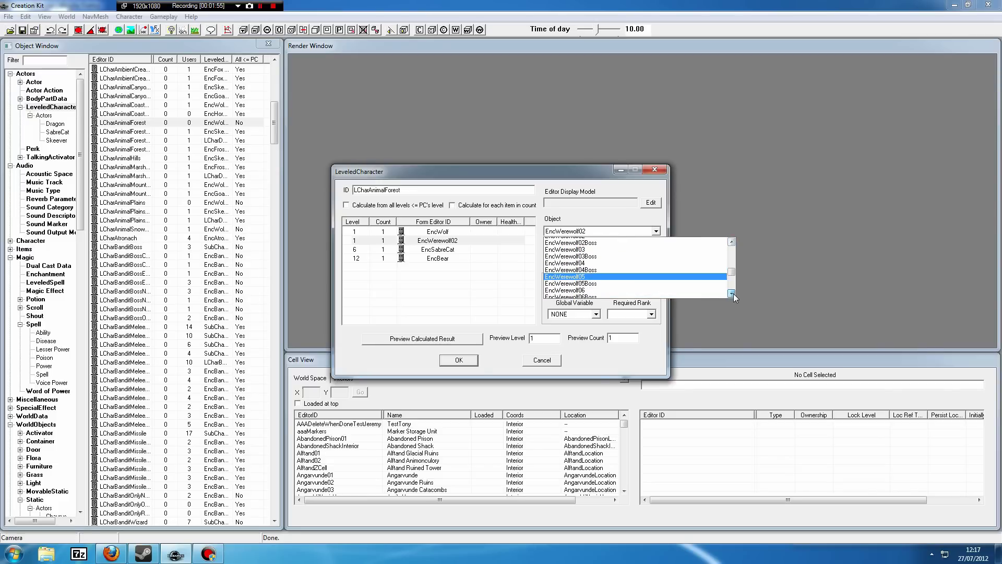
{"action": "left_click", "coordinate": [731, 294]}
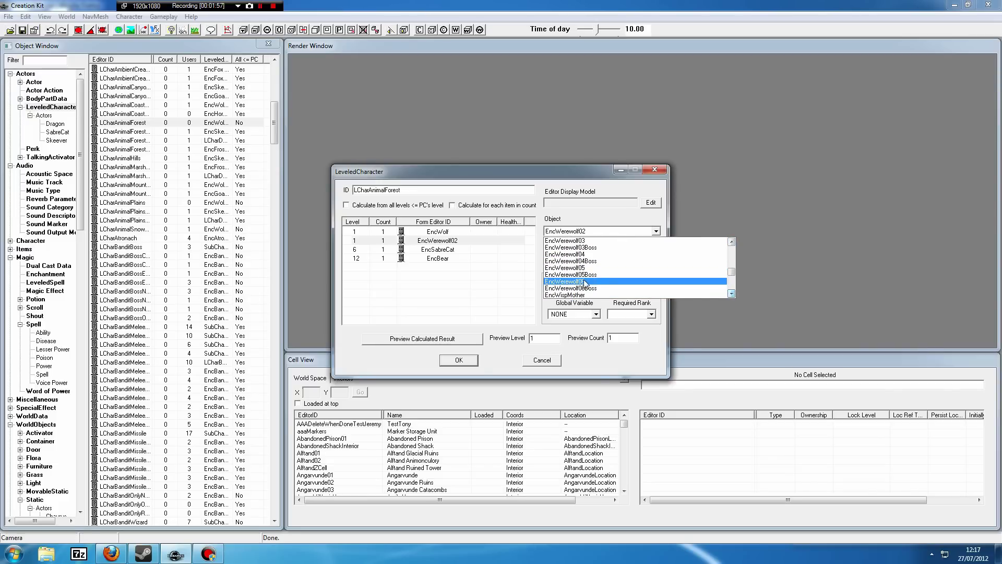
{"action": "left_click", "coordinate": [585, 282]}
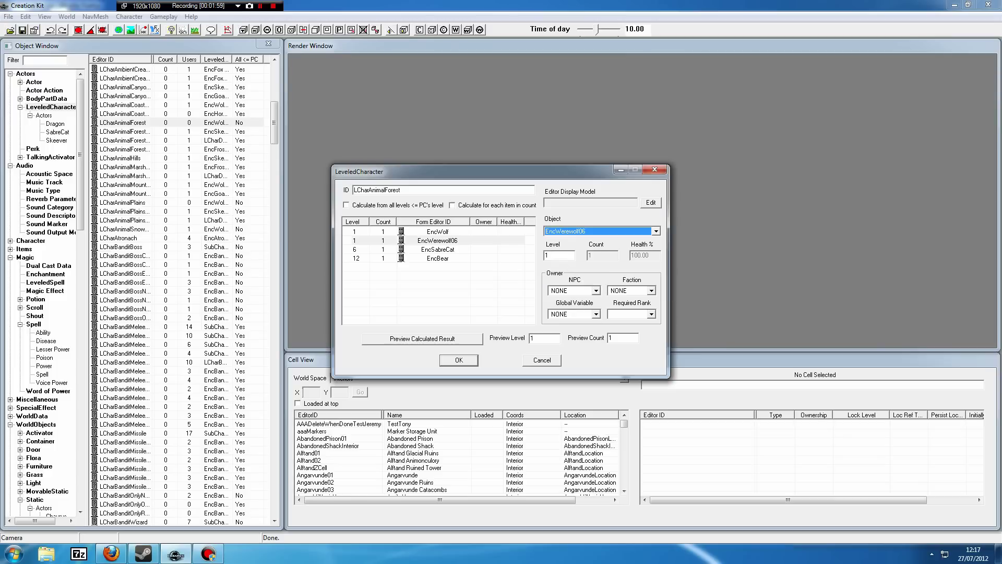
{"action": "left_click", "coordinate": [547, 255]}
{"action": "left_click", "coordinate": [423, 252]}
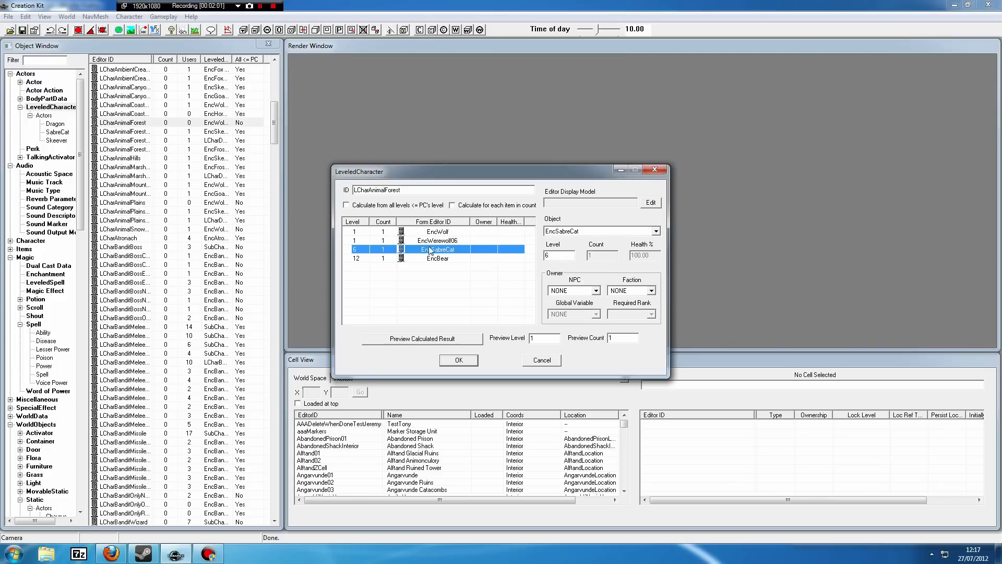
{"action": "left_click", "coordinate": [433, 241]}
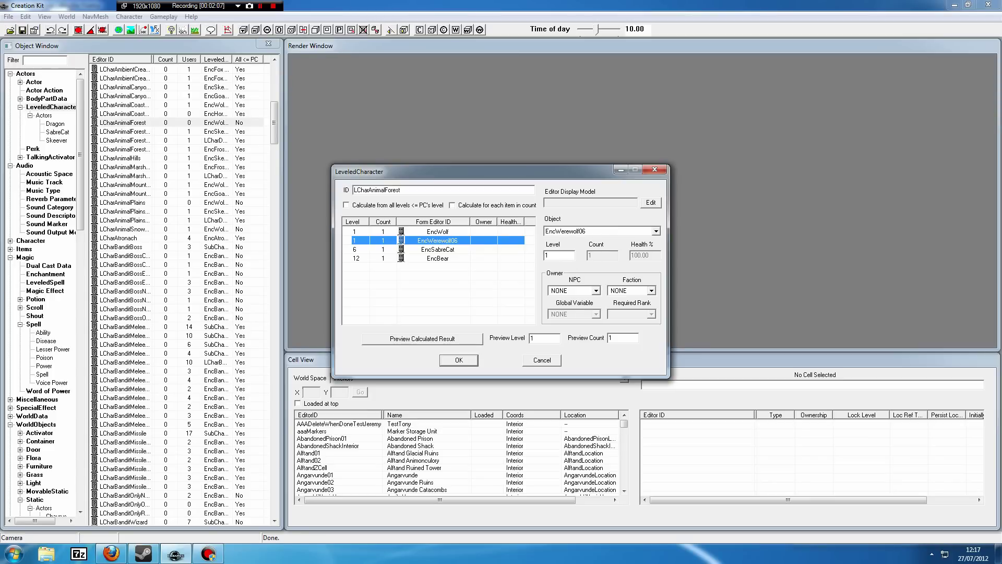
Set the werewolf entry to level 30 and turn the sabre cat into a level-38 EncWerewolf06.
{"action": "left_click", "coordinate": [562, 255]}
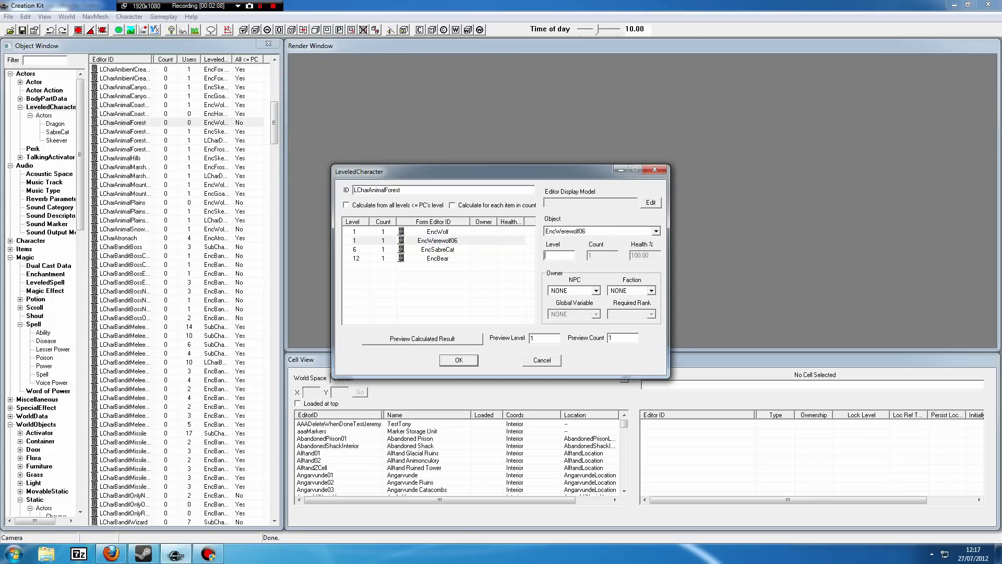
{"action": "type", "text": "30"}
{"action": "left_click", "coordinate": [396, 241]}
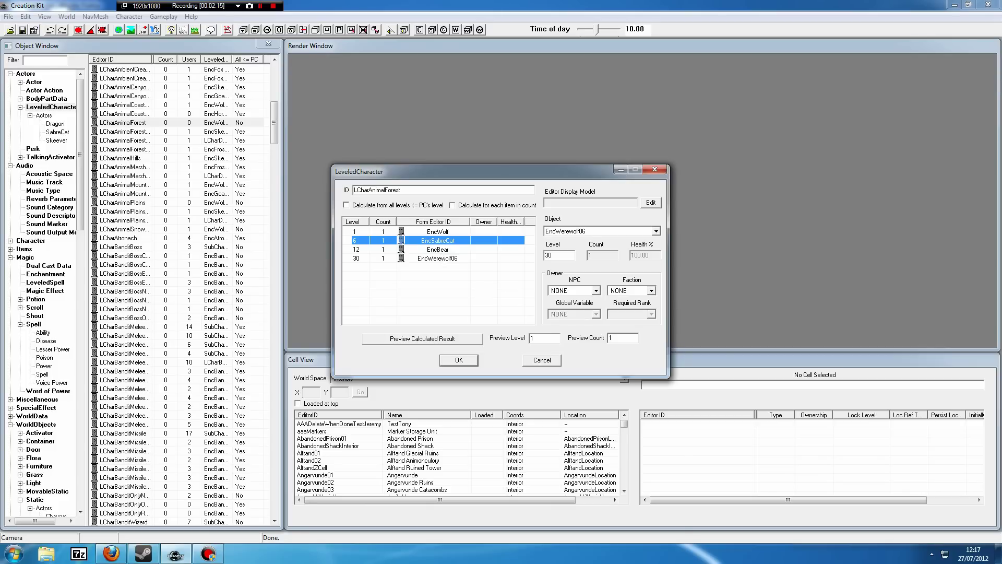
{"action": "left_click", "coordinate": [562, 256]}
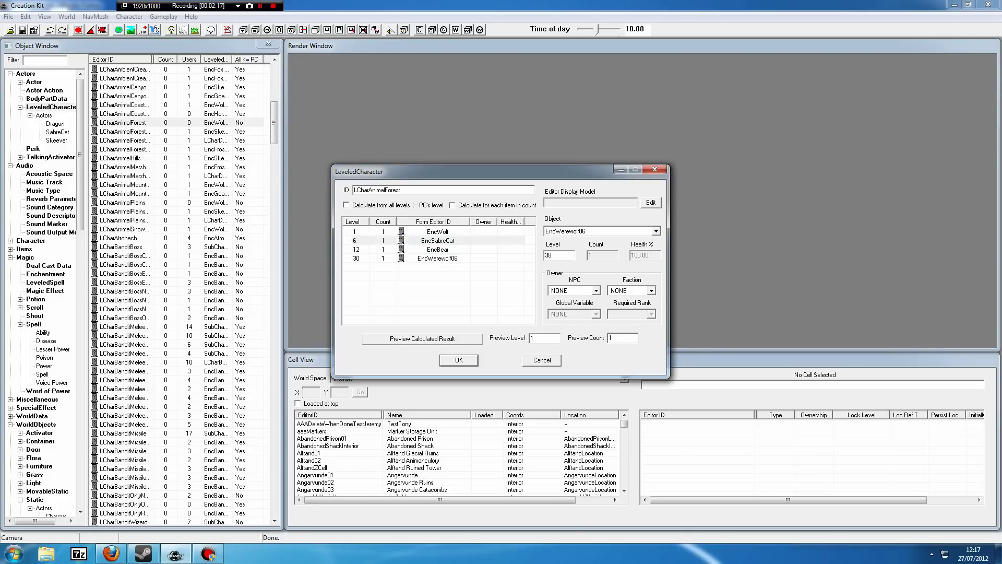
{"action": "left_click", "coordinate": [462, 269]}
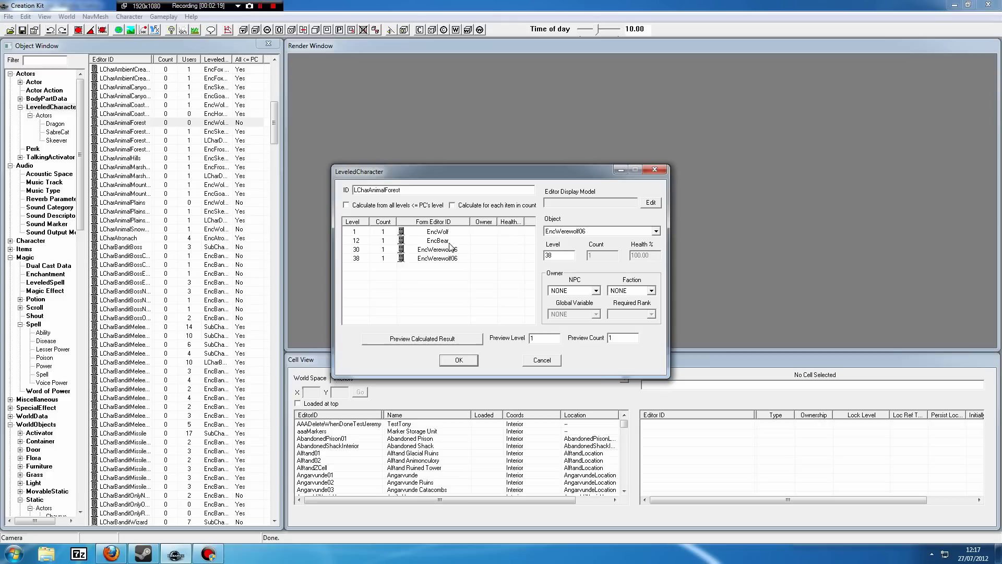
Compare the level-30 and level-38 EncWerewolf06 entries.
{"action": "left_click", "coordinate": [452, 248]}
{"action": "left_click", "coordinate": [447, 259]}
{"action": "left_click", "coordinate": [444, 250]}
{"action": "left_click", "coordinate": [444, 259]}
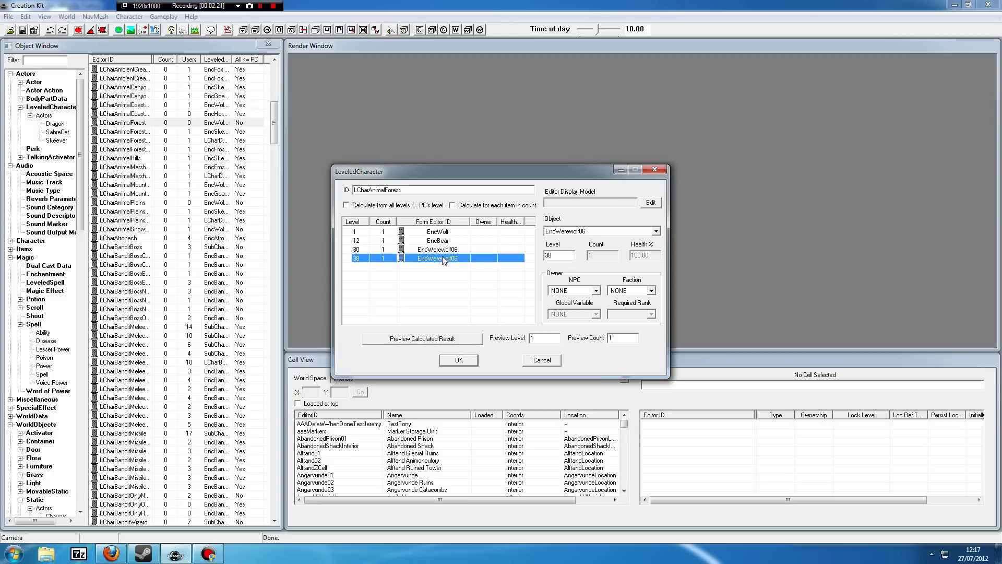
{"action": "left_click", "coordinate": [449, 251]}
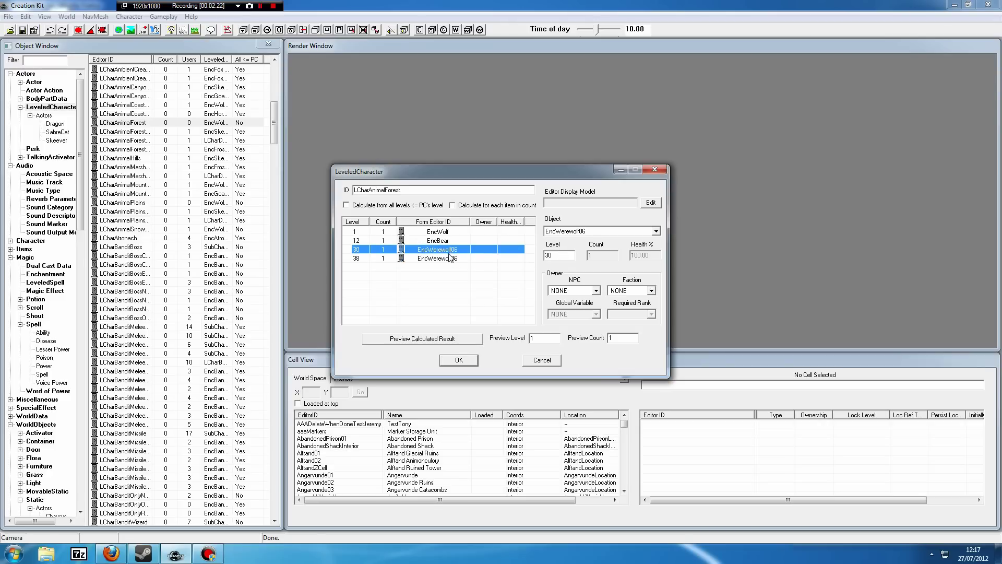
{"action": "left_click", "coordinate": [448, 260]}
{"action": "left_click", "coordinate": [447, 250]}
Delete the level-30 werewolf and add three copies of the level-38 EncWerewolf06 entry.
{"action": "key", "text": "Delete"}
{"action": "right_click", "coordinate": [438, 251]}
{"action": "left_click", "coordinate": [449, 258]}
{"action": "right_click", "coordinate": [448, 260]}
{"action": "left_click", "coordinate": [459, 266]}
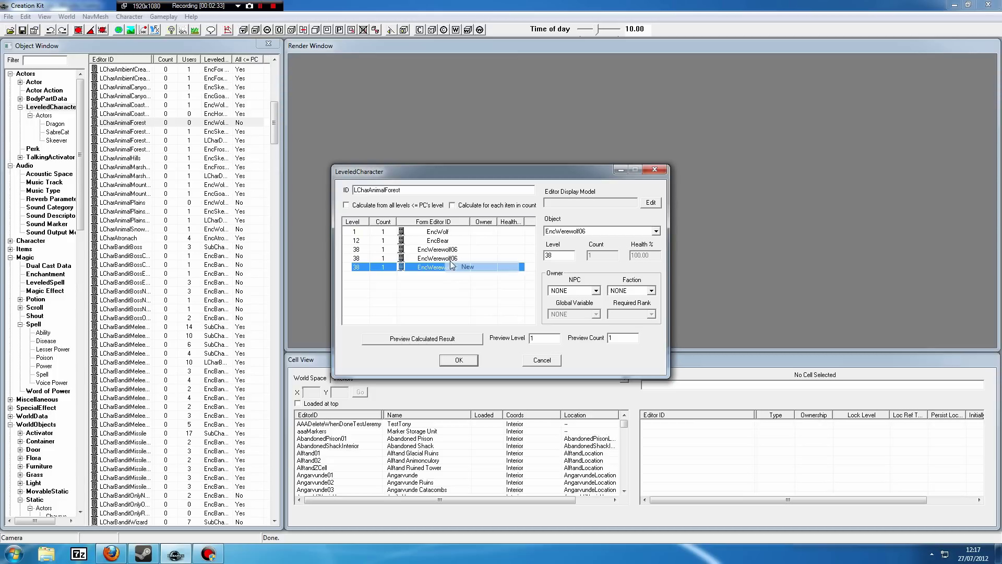
{"action": "right_click", "coordinate": [457, 260]}
{"action": "left_click", "coordinate": [472, 267]}
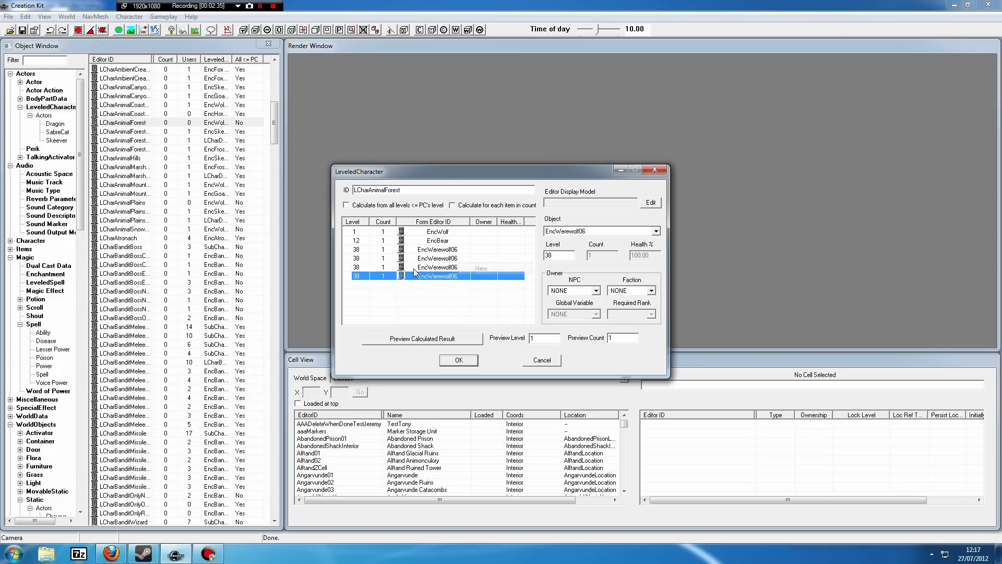
Review the werewolf entries and the level-1 EncWolf and level-12 EncBear entries.
{"action": "left_click", "coordinate": [434, 258]}
{"action": "left_click", "coordinate": [438, 250]}
{"action": "left_click", "coordinate": [437, 268]}
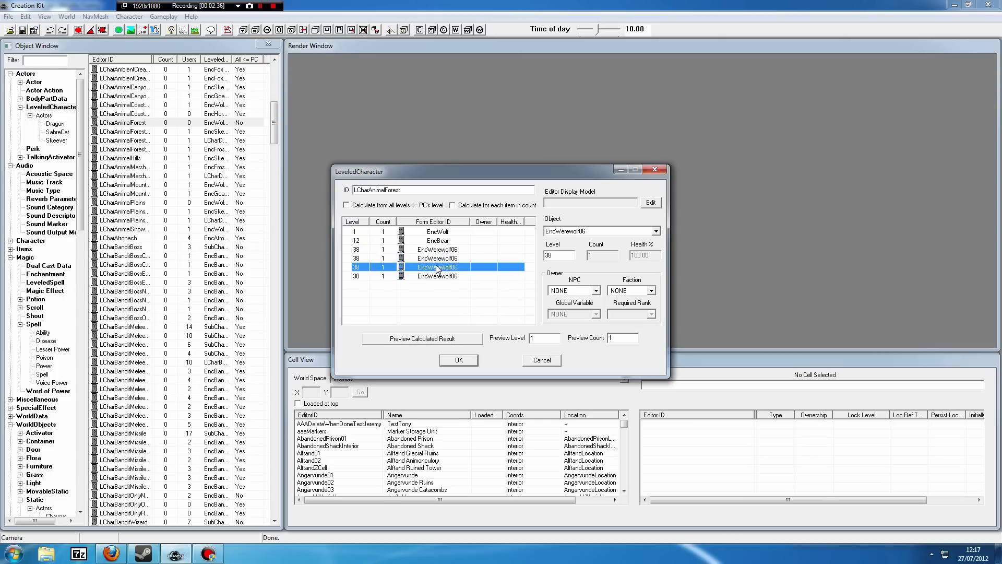
{"action": "left_click", "coordinate": [441, 258]}
{"action": "left_click", "coordinate": [441, 249]}
{"action": "left_click", "coordinate": [444, 285]}
{"action": "left_click", "coordinate": [443, 276]}
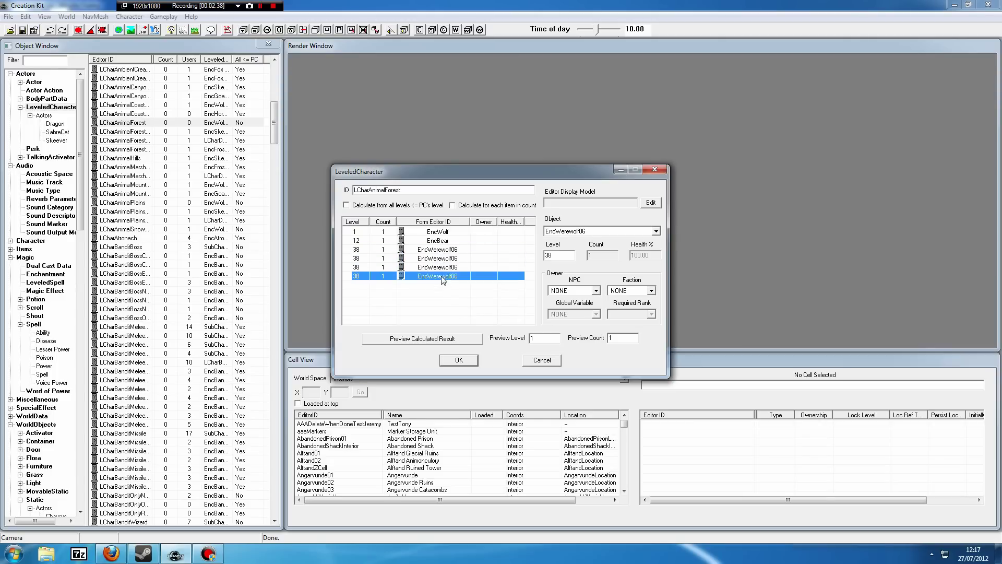
{"action": "left_click", "coordinate": [442, 261]}
{"action": "left_click", "coordinate": [441, 250]}
{"action": "left_click", "coordinate": [436, 241]}
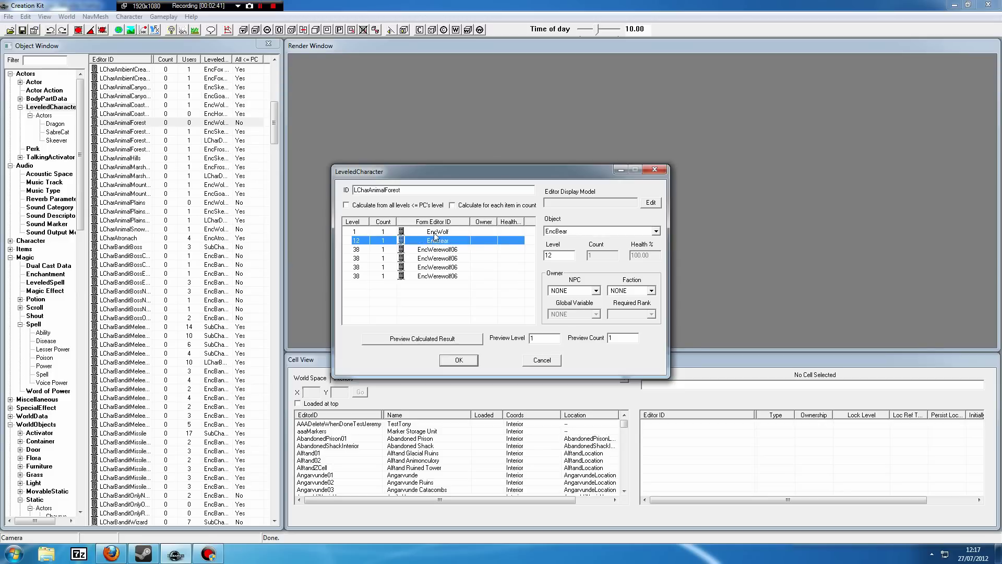
{"action": "left_click", "coordinate": [436, 232]}
{"action": "left_click", "coordinate": [434, 240]}
{"action": "left_click", "coordinate": [442, 233]}
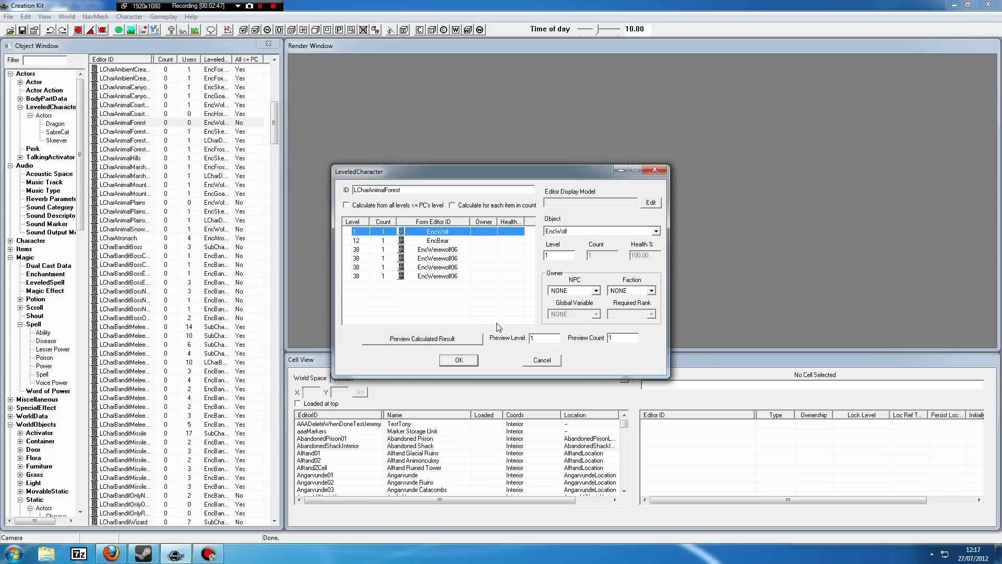
Delete three extra EncWerewolf06 entries, leaving one level-38 werewolf.
{"action": "right_click", "coordinate": [418, 259]}
{"action": "left_click", "coordinate": [440, 278]}
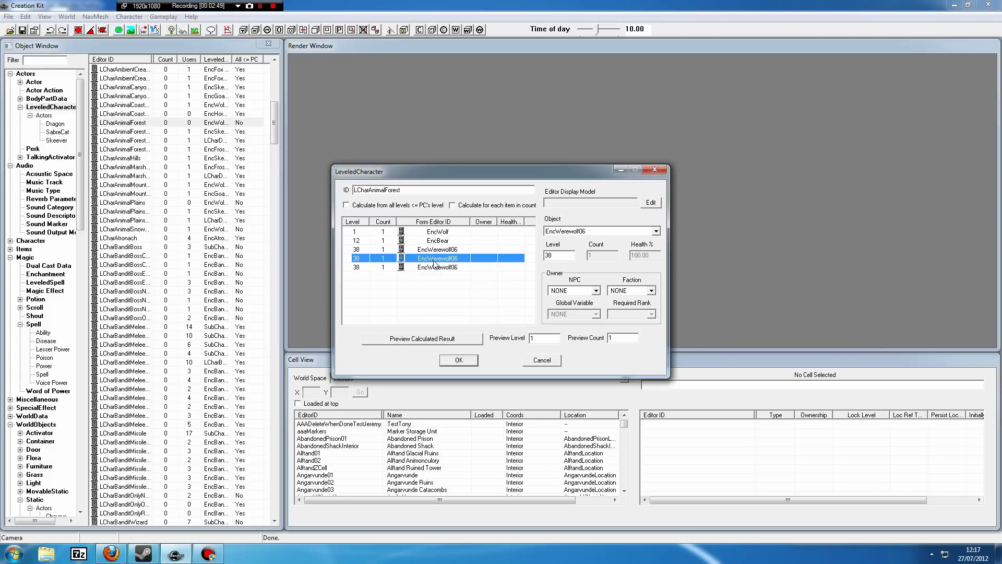
{"action": "right_click", "coordinate": [432, 259]}
{"action": "left_click", "coordinate": [447, 280]}
{"action": "right_click", "coordinate": [440, 260]}
{"action": "left_click", "coordinate": [461, 280]}
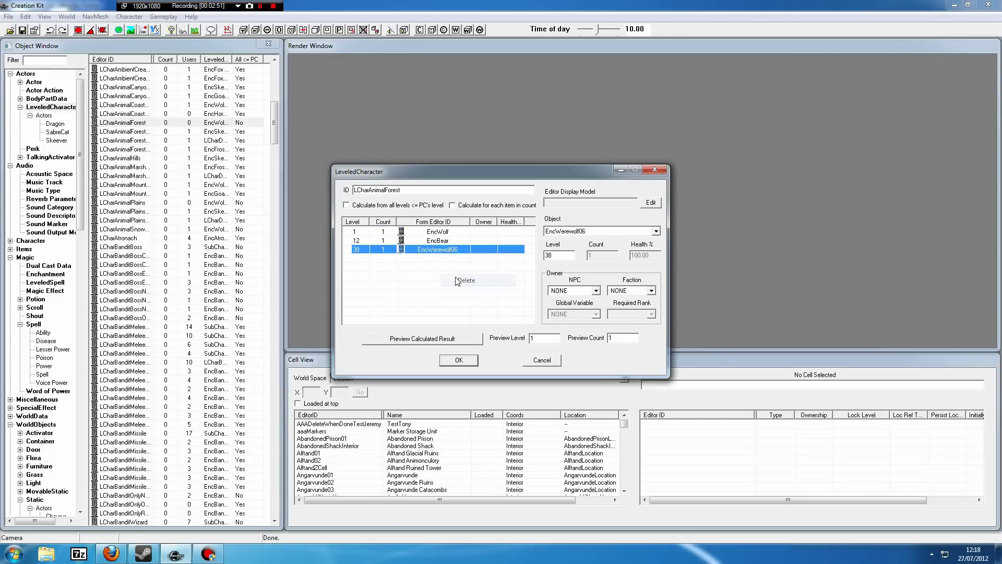
Add two more level-1 EncWolf and two more level-12 EncBear entries.
{"action": "right_click", "coordinate": [458, 232]}
{"action": "left_click", "coordinate": [460, 237]}
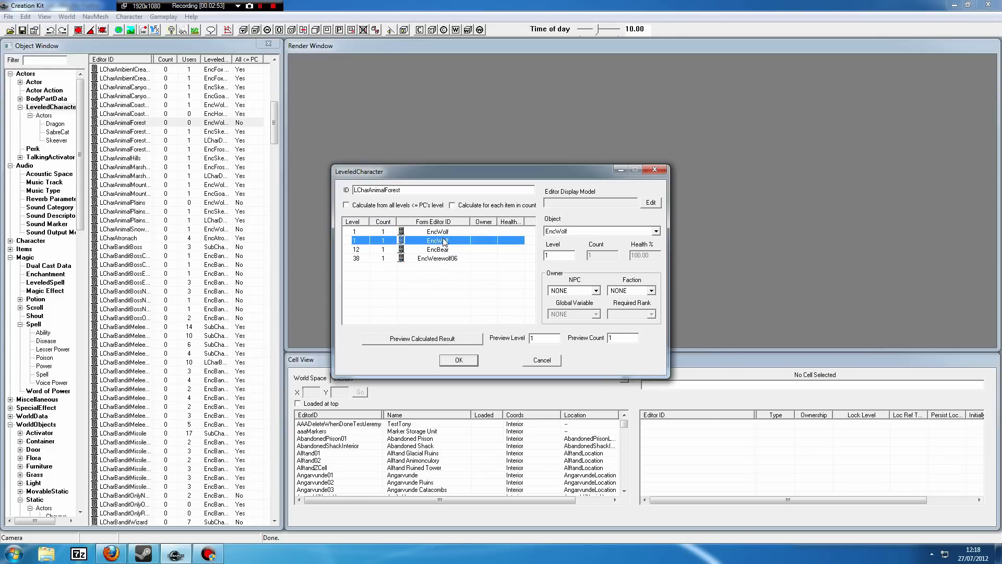
{"action": "right_click", "coordinate": [458, 241]}
{"action": "left_click", "coordinate": [461, 247]}
{"action": "right_click", "coordinate": [458, 258]}
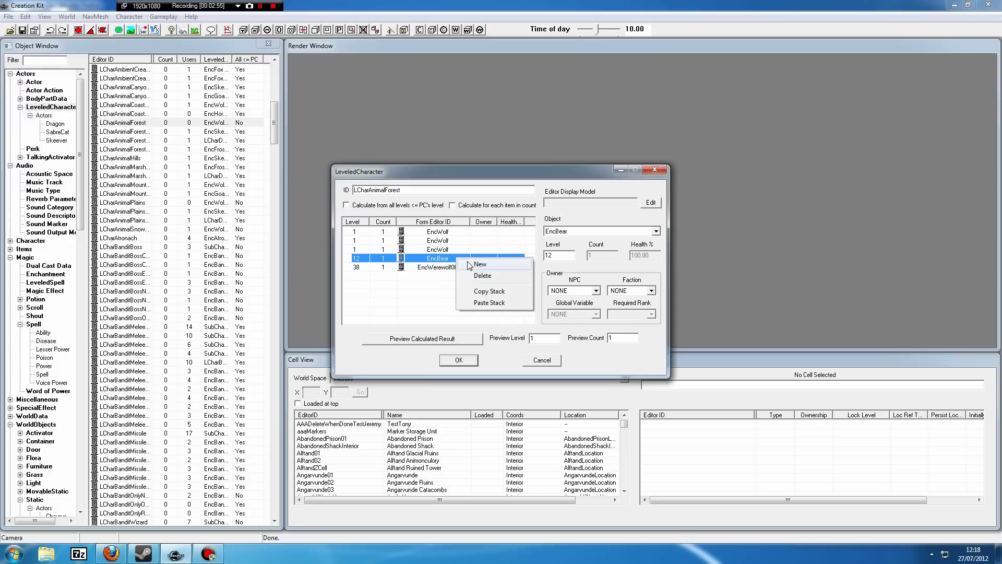
{"action": "left_click", "coordinate": [469, 265]}
{"action": "right_click", "coordinate": [450, 266]}
{"action": "left_click", "coordinate": [471, 272]}
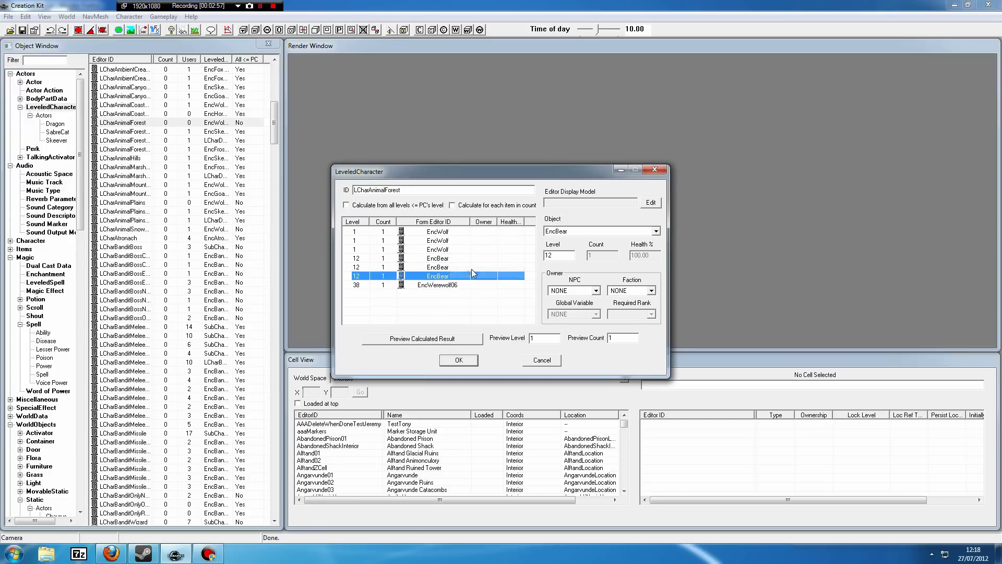
Check the new wolf, bear and werewolf entries and accept the list with OK.
{"action": "left_click", "coordinate": [445, 268]}
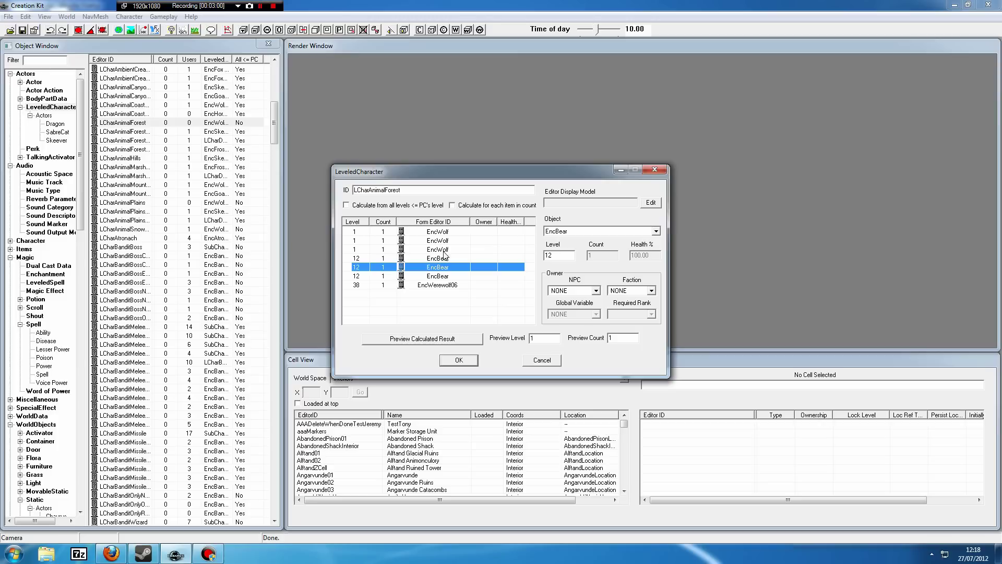
{"action": "left_click", "coordinate": [444, 241]}
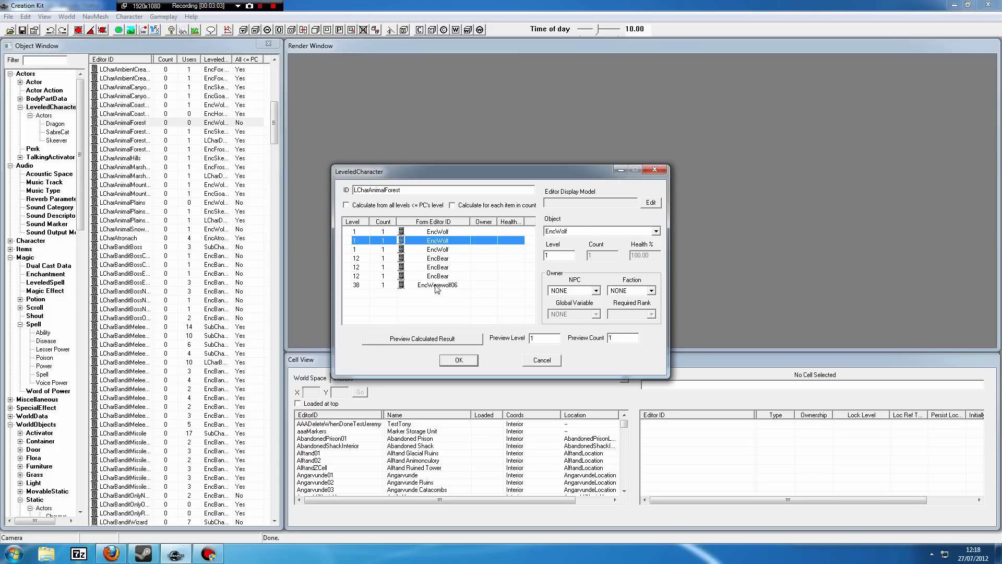
{"action": "left_click", "coordinate": [436, 286]}
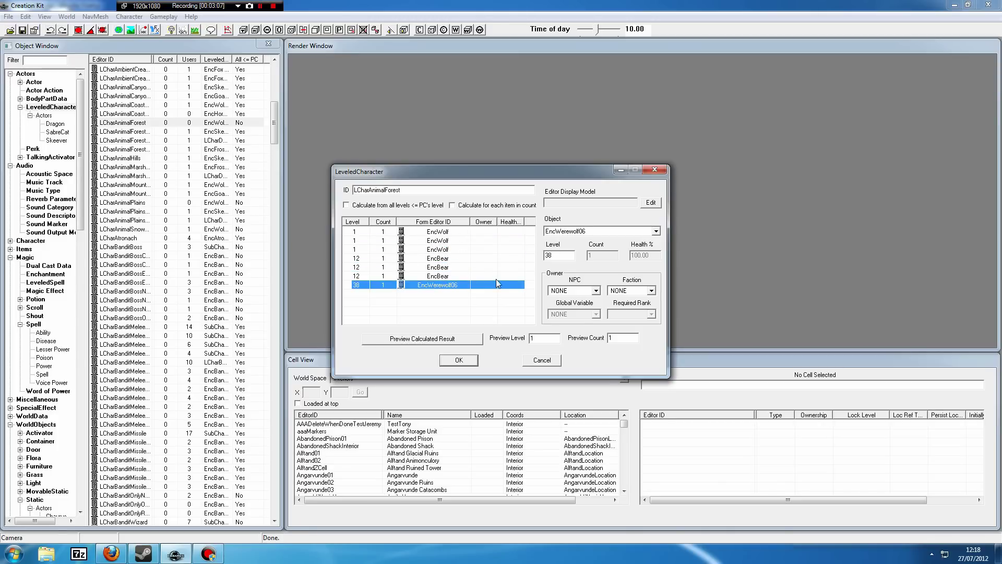
{"action": "left_click", "coordinate": [455, 361]}
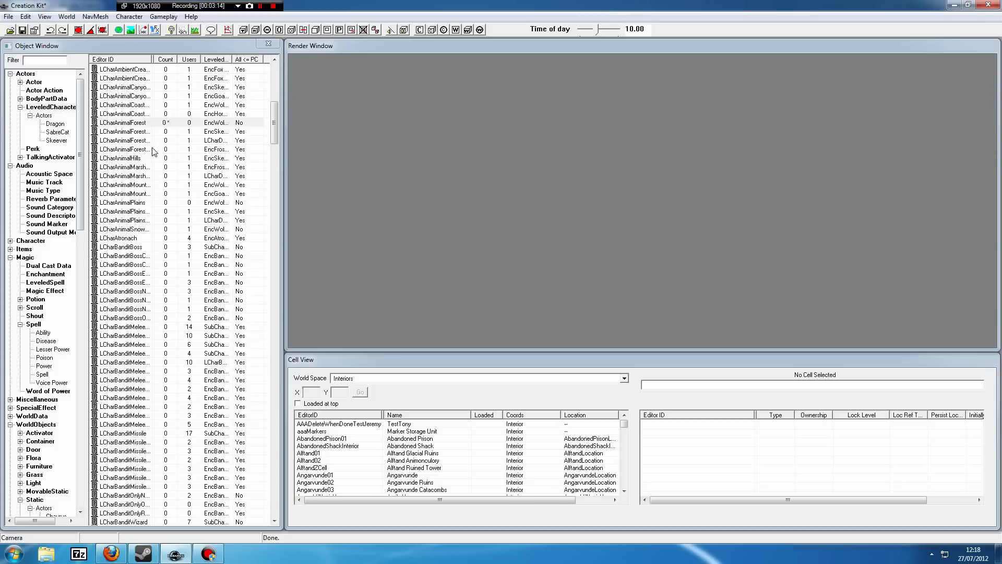
Open LCharAnimalMarshPredator and add a new entry set to EncSpriggan.
{"action": "left_click", "coordinate": [137, 167]}
{"action": "double_click", "coordinate": [140, 169]}
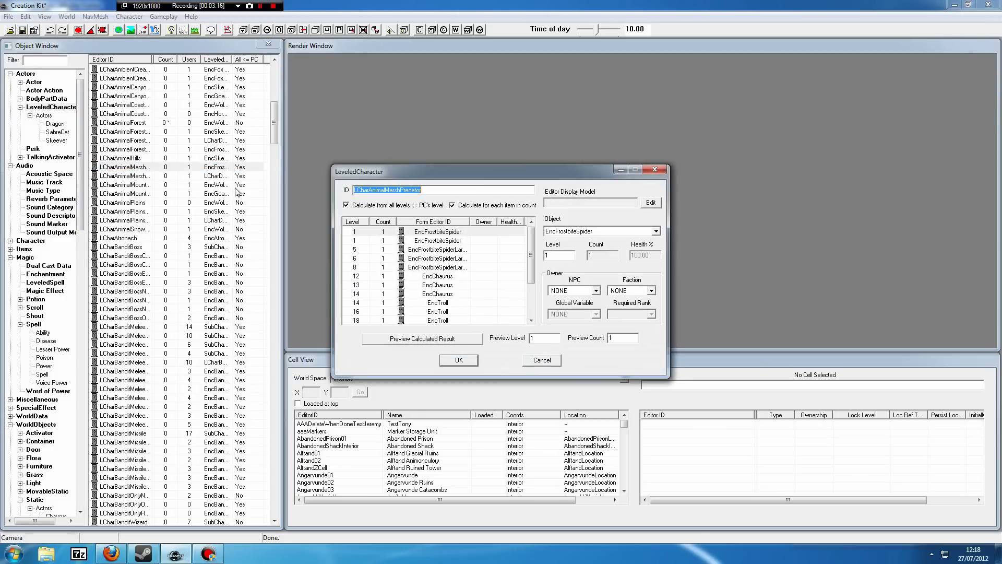
{"action": "left_click_drag", "start_coordinate": [530, 264], "coordinate": [529, 301]}
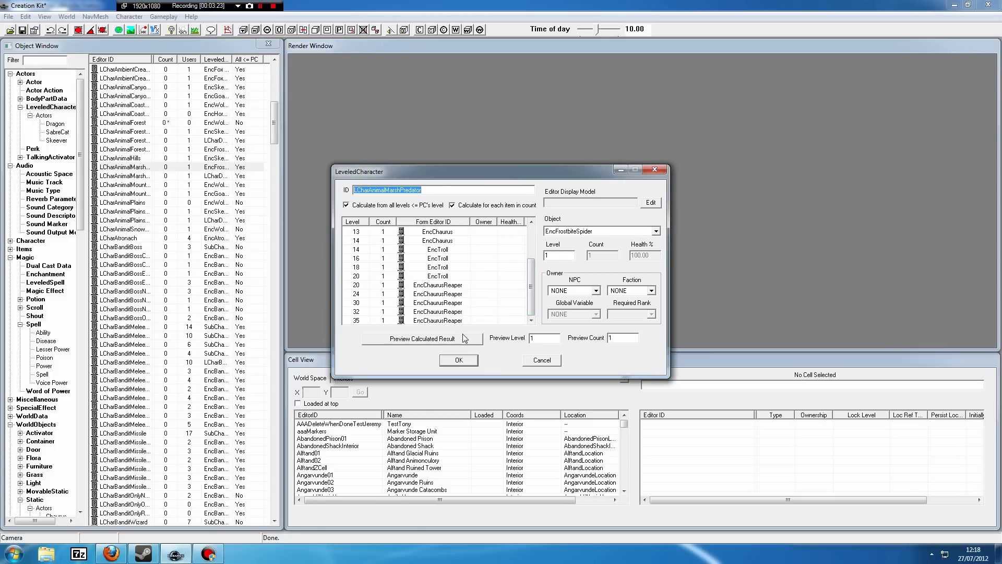
{"action": "left_click", "coordinate": [451, 320]}
{"action": "right_click", "coordinate": [452, 321]}
{"action": "left_click", "coordinate": [474, 329]}
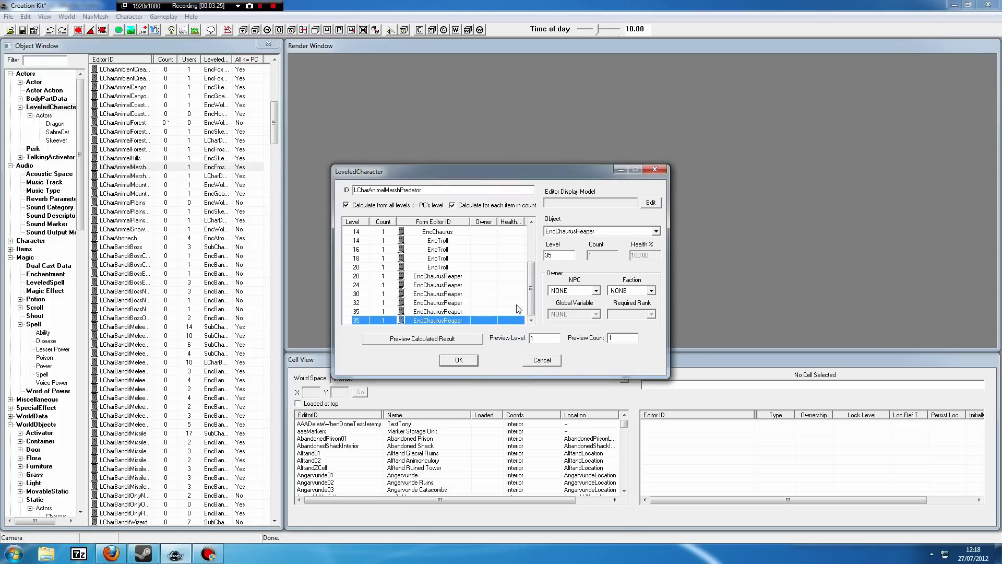
{"action": "left_click", "coordinate": [596, 232]}
{"action": "type", "text": "encspriggan"}
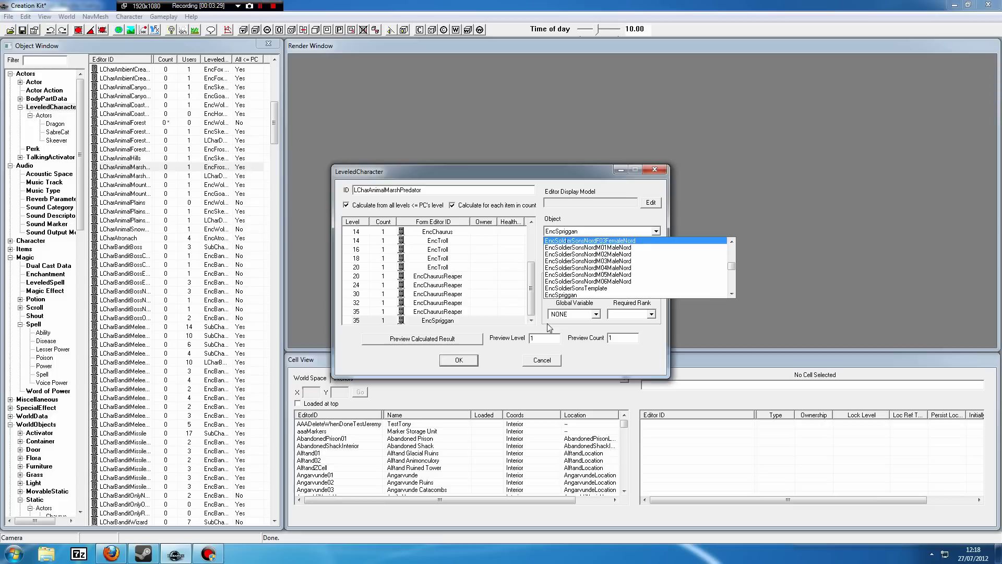
{"action": "key", "text": "Return"}
{"action": "key", "text": "Tab"}
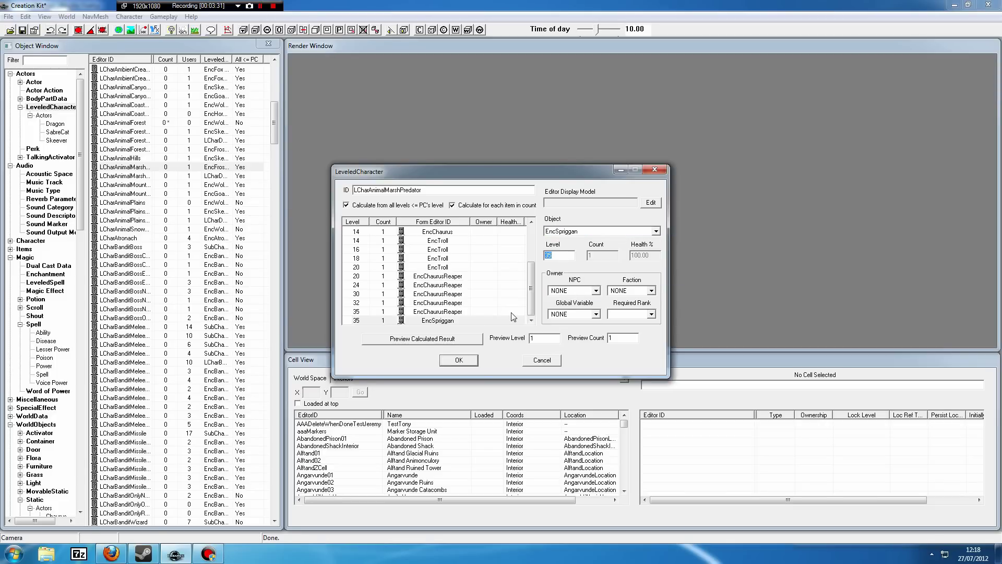
{"action": "left_click", "coordinate": [466, 267]}
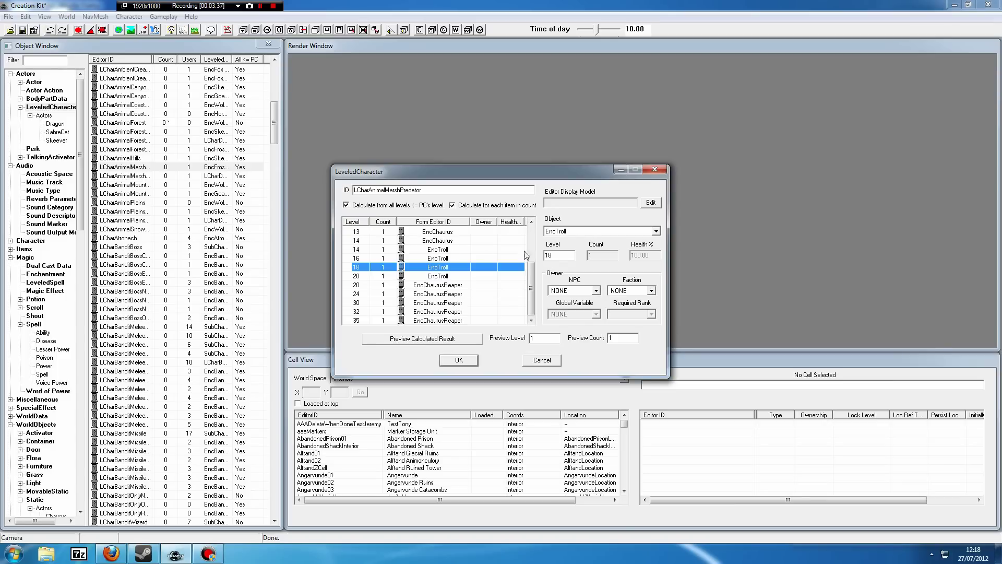
Lower the EncSpriggan entry's level from 8 to 5.
{"action": "scroll", "coordinate": [533, 268], "scroll_direction": "up", "scroll_amount": 3}
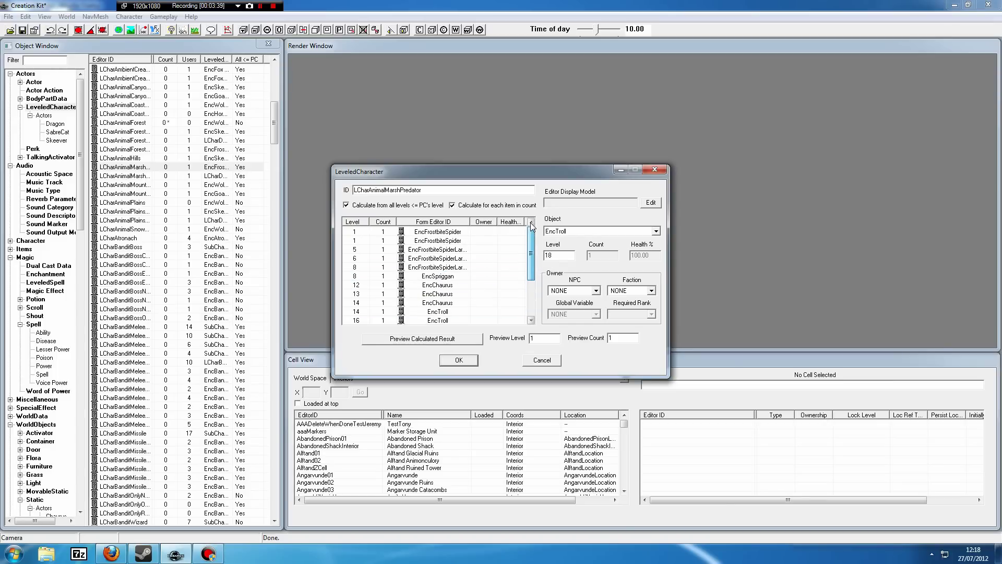
{"action": "mouse_move", "coordinate": [531, 262]}
{"action": "left_mouse_down"}
{"action": "mouse_move", "coordinate": [535, 299]}
{"action": "mouse_move", "coordinate": [534, 256]}
{"action": "left_mouse_up"}
{"action": "left_click", "coordinate": [469, 277]}
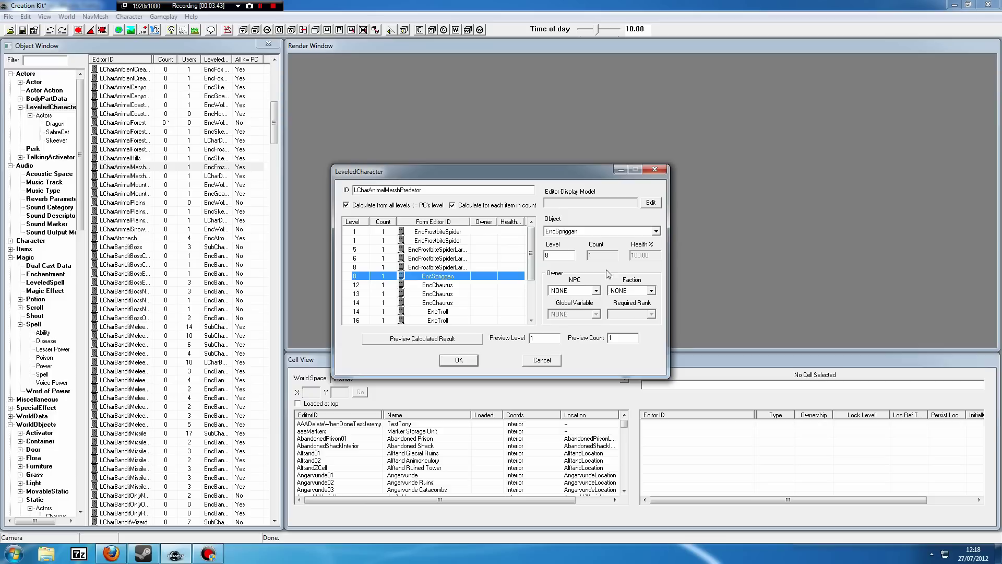
{"action": "left_click", "coordinate": [557, 255]}
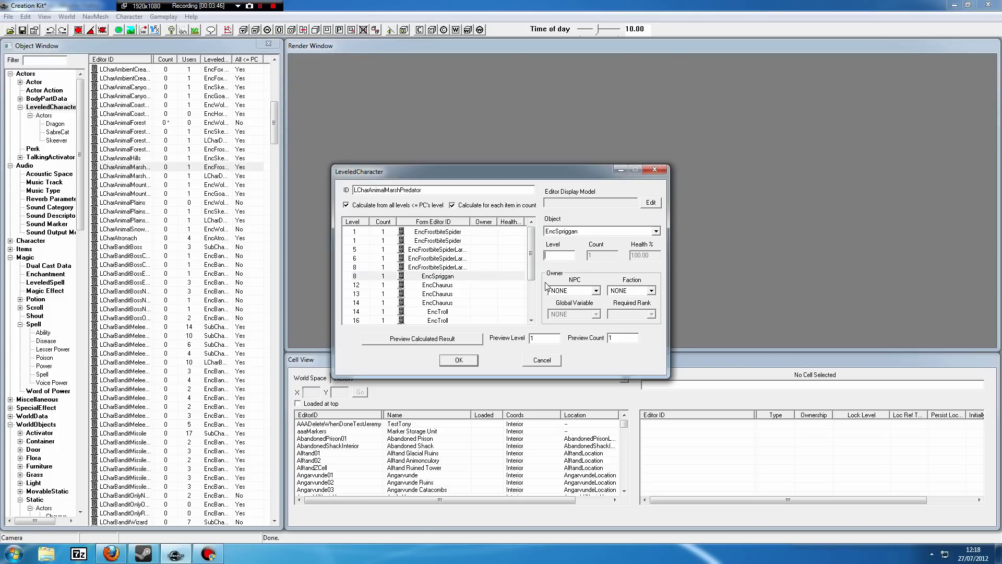
{"action": "type", "text": "5"}
{"action": "left_click", "coordinate": [418, 276]}
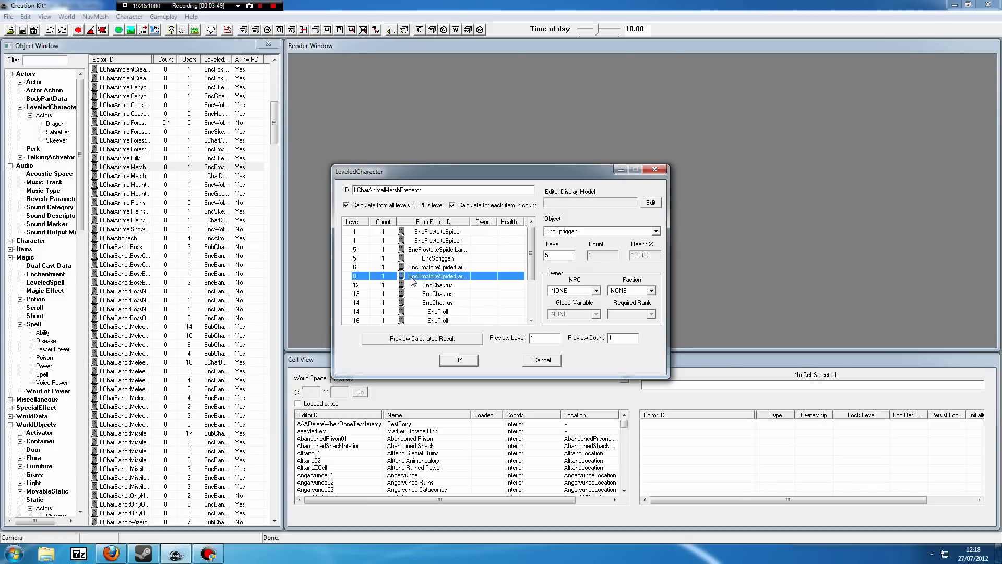
{"action": "left_click", "coordinate": [433, 259]}
Add a level-15 EncSprigganMatron entry and accept the LCharAnimalMarshPredator changes with OK.
{"action": "right_click", "coordinate": [437, 261]}
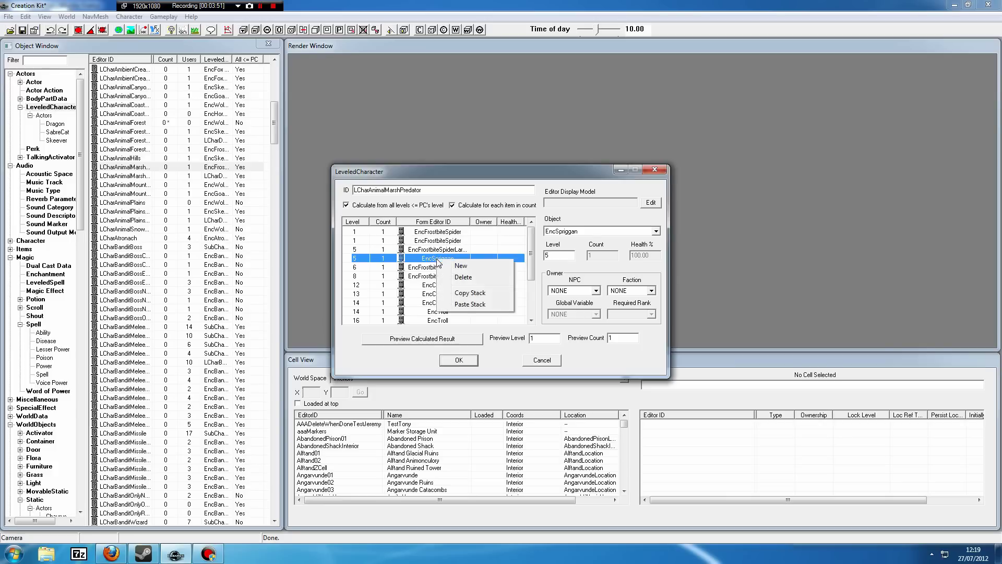
{"action": "left_click", "coordinate": [462, 266]}
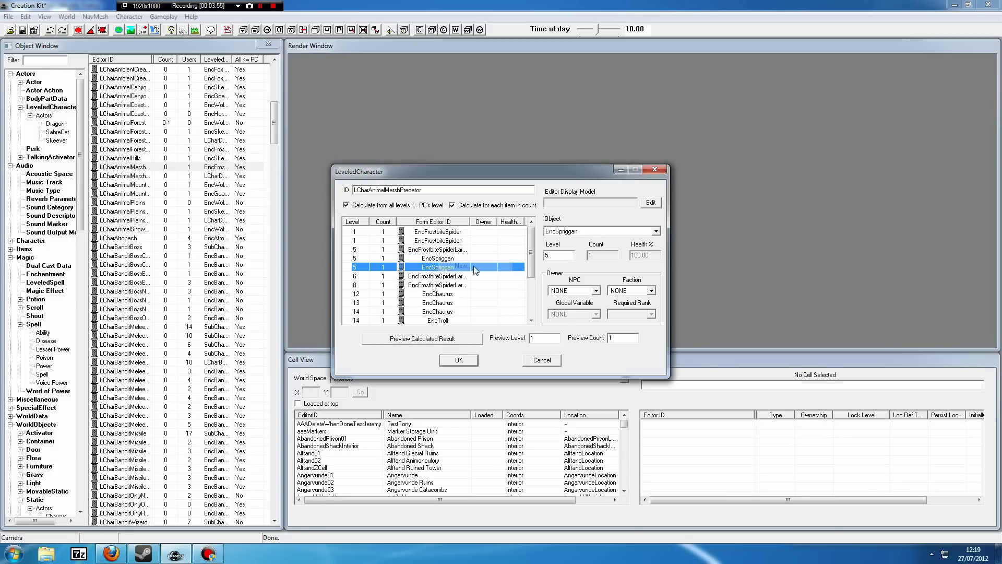
{"action": "left_click", "coordinate": [563, 232]}
{"action": "left_click", "coordinate": [569, 248]}
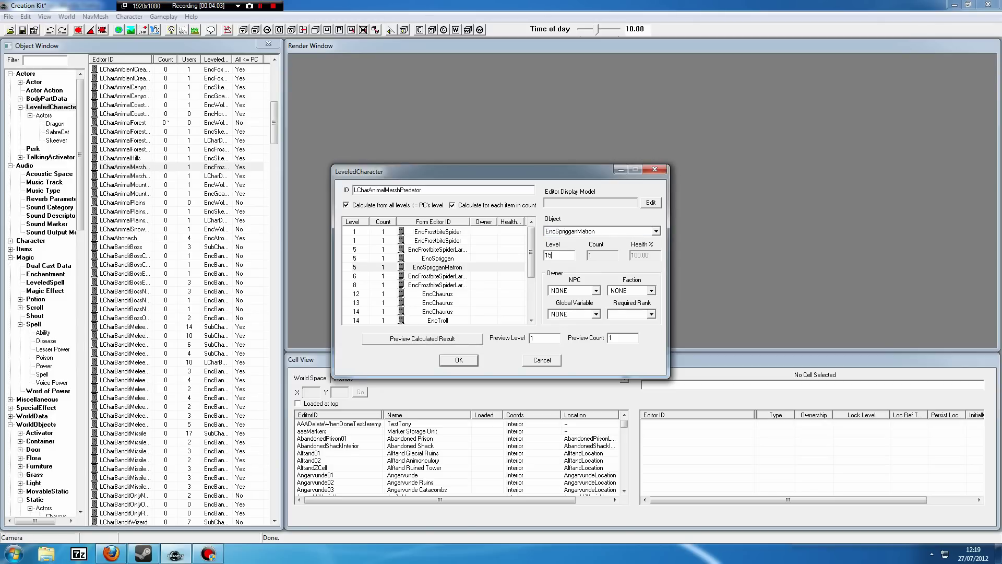
{"action": "left_click", "coordinate": [462, 258]}
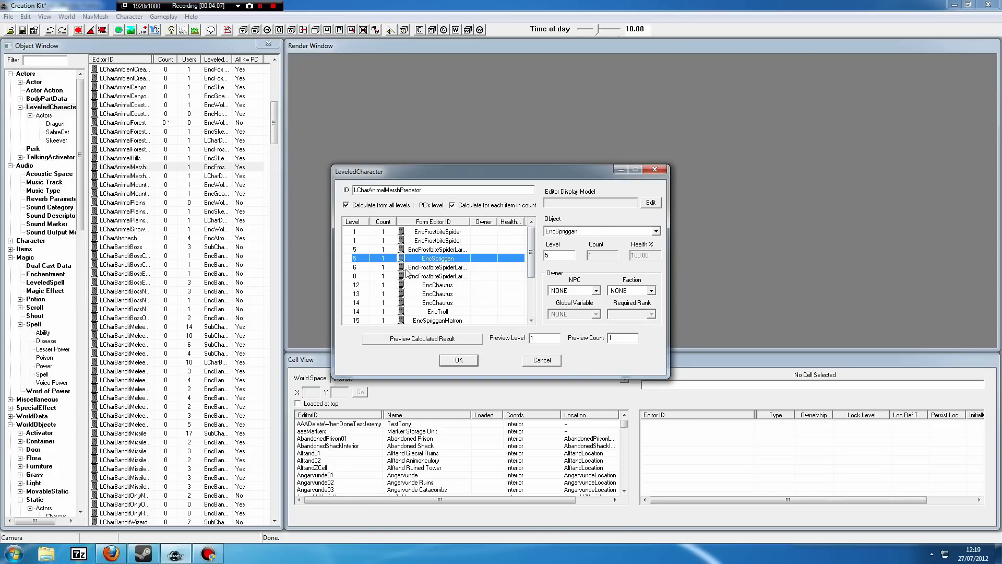
{"action": "mouse_move", "coordinate": [532, 254]}
{"action": "left_mouse_down"}
{"action": "mouse_move", "coordinate": [533, 283]}
{"action": "mouse_move", "coordinate": [532, 252]}
{"action": "left_mouse_up"}
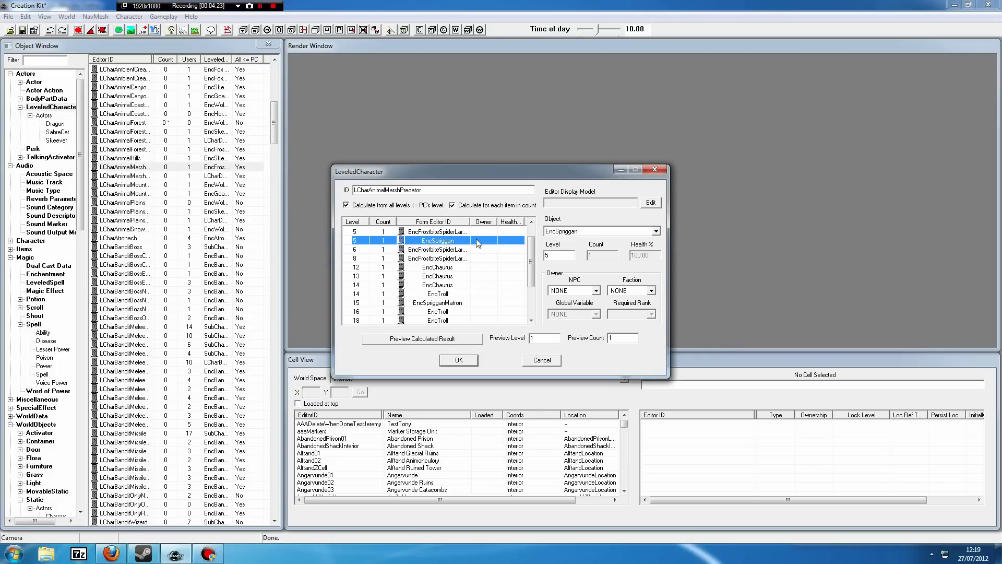
{"action": "left_click", "coordinate": [473, 360]}
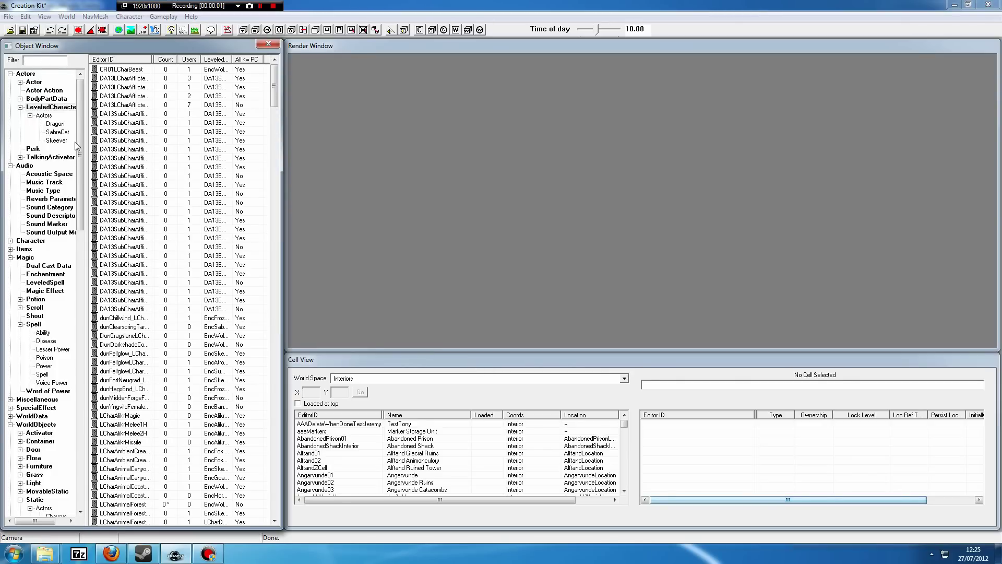
Show *All objects filtered by 'bear', sort by Form Type, and select EncBear.
{"action": "left_click_drag", "start_coordinate": [78, 149], "coordinate": [104, 462]}
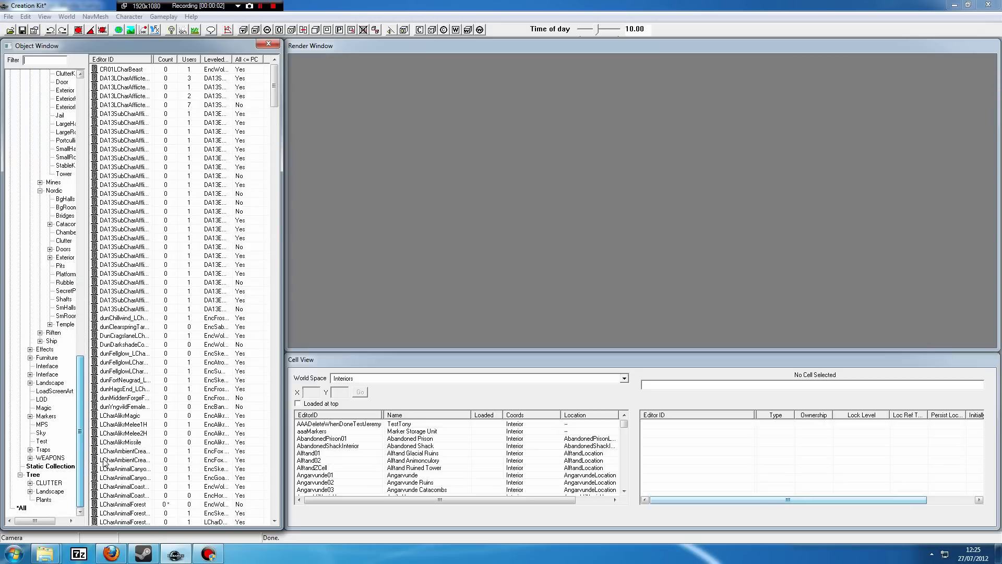
{"action": "left_click", "coordinate": [21, 508]}
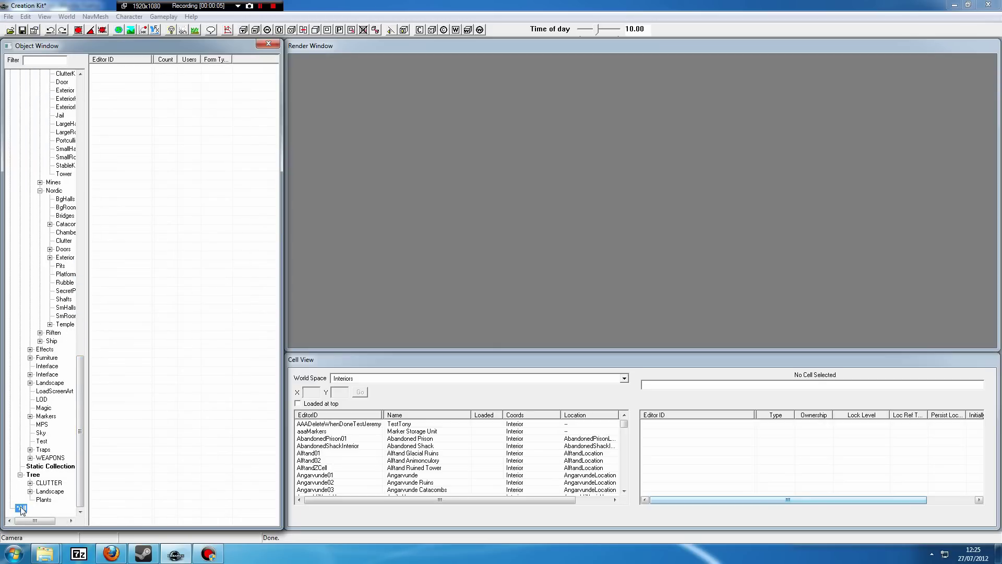
{"action": "left_click", "coordinate": [32, 59]}
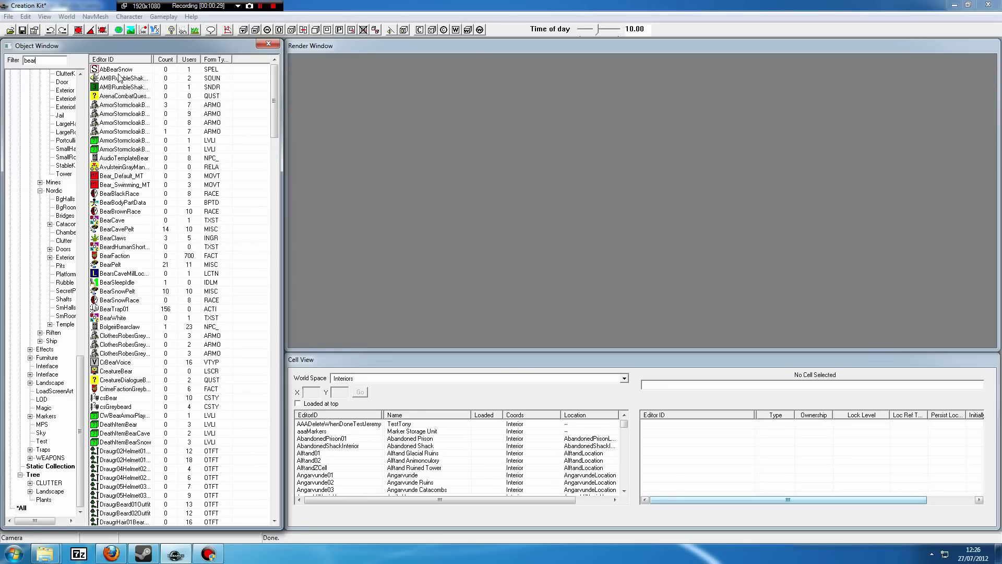
{"action": "left_click", "coordinate": [217, 61]}
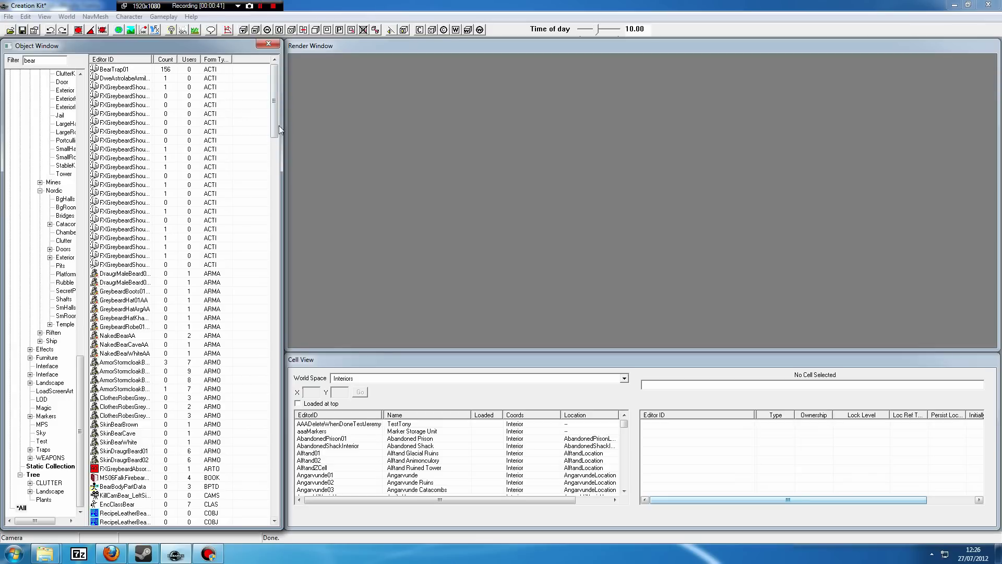
{"action": "left_click_drag", "start_coordinate": [276, 131], "coordinate": [274, 145]}
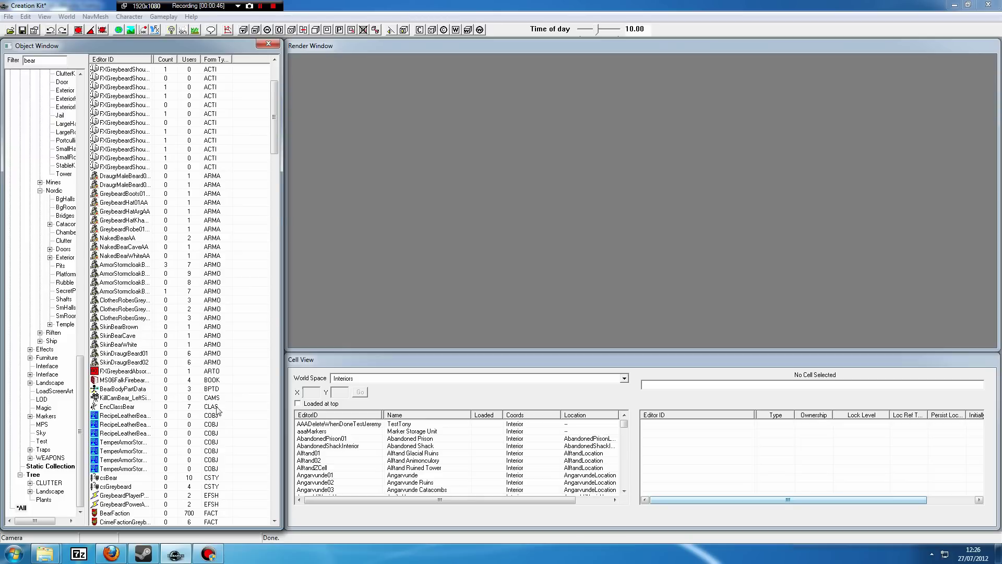
{"action": "left_click_drag", "start_coordinate": [276, 151], "coordinate": [264, 375]}
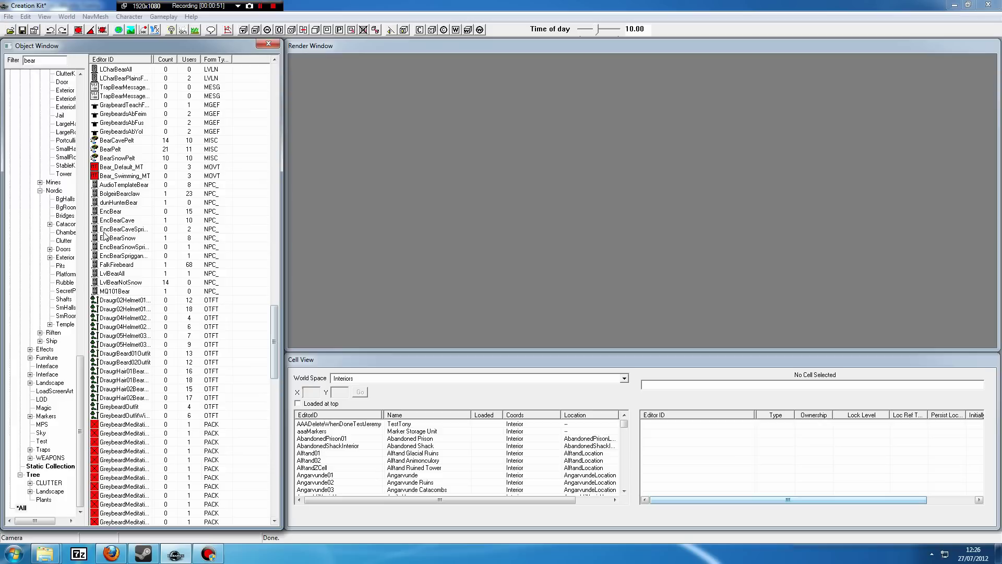
{"action": "left_click", "coordinate": [116, 212]}
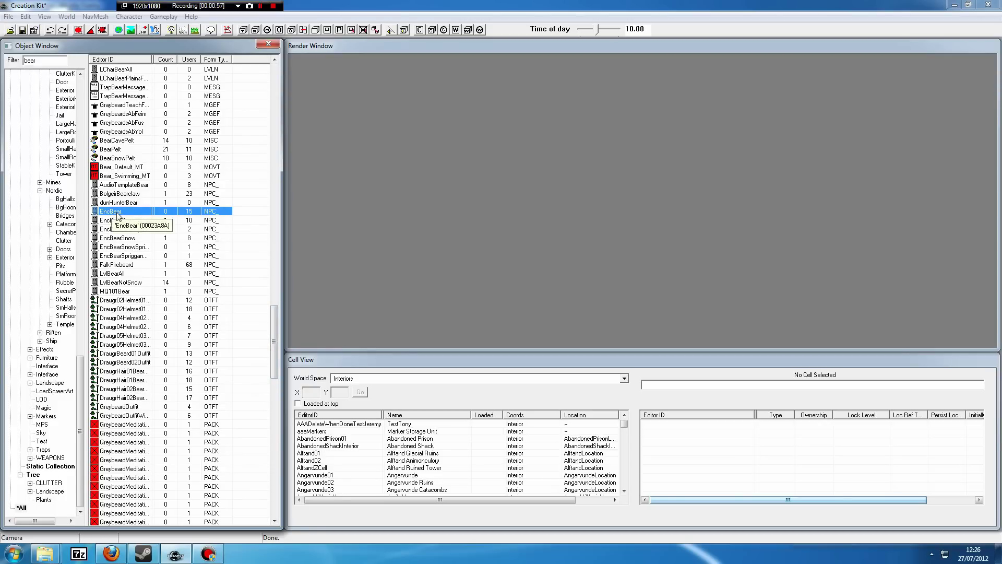
Duplicate the EncBear actor and open the copy for editing.
{"action": "right_click", "coordinate": [120, 213]}
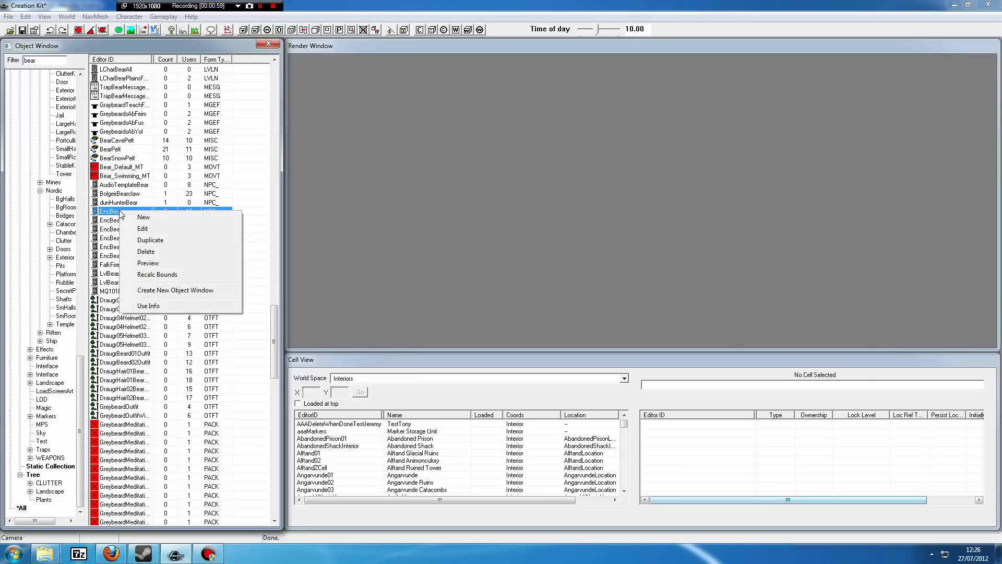
{"action": "left_click", "coordinate": [147, 248]}
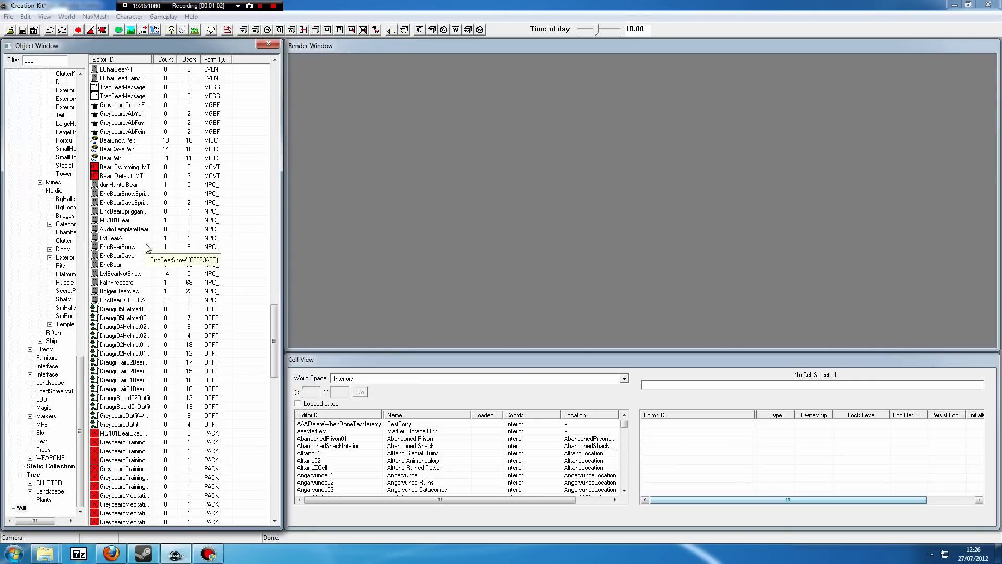
{"action": "left_click", "coordinate": [131, 301]}
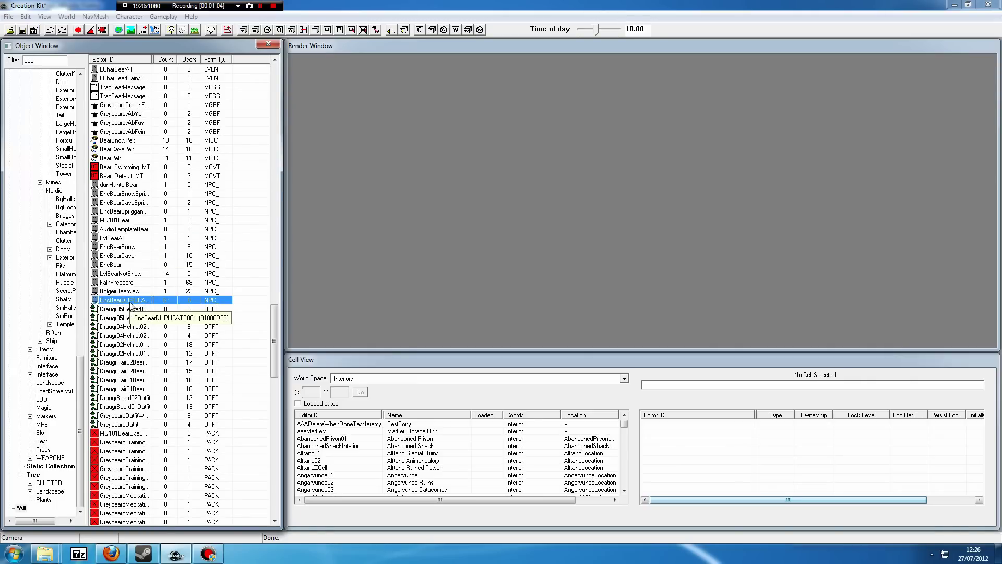
{"action": "double_click", "coordinate": [130, 301]}
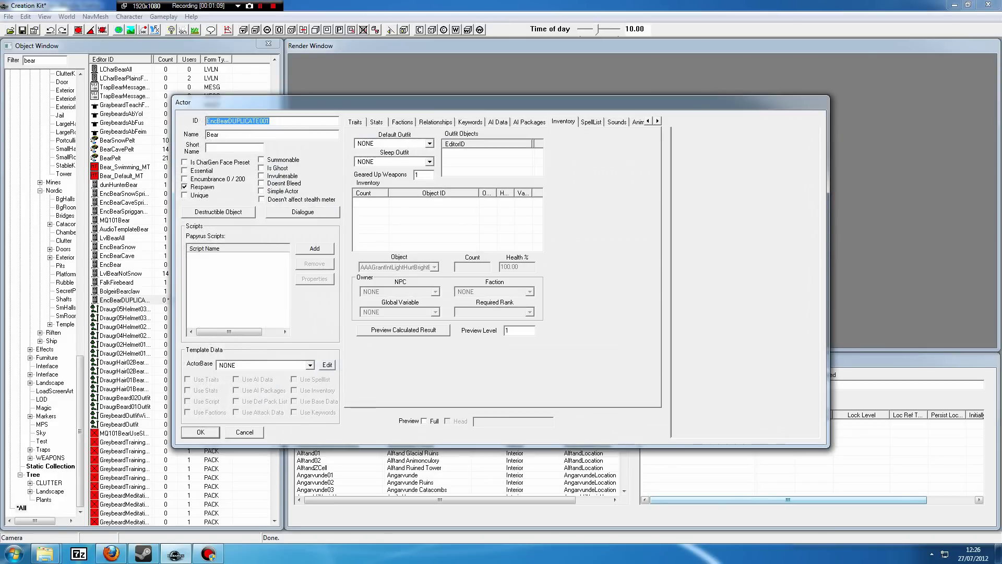
Replace the copy's DUPLICATE001 ID suffix with Cub, making it EncBearCub.
{"action": "left_click", "coordinate": [269, 121]}
{"action": "key", "text": "shift+Left"}
{"action": "key", "text": "shift+Left"}
{"action": "key", "text": "shift+Left"}
{"action": "key", "text": "shift+Left"}
{"action": "key", "text": "shift+Left"}
{"action": "key", "text": "shift+Left"}
{"action": "key", "text": "shift+Left"}
{"action": "key", "text": "shift+Left"}
{"action": "key", "text": "shift+Left"}
{"action": "key", "text": "shift+Left"}
{"action": "key", "text": "shift+Left"}
{"action": "key", "text": "shift+Left"}
{"action": "type", "text": "Cub"}
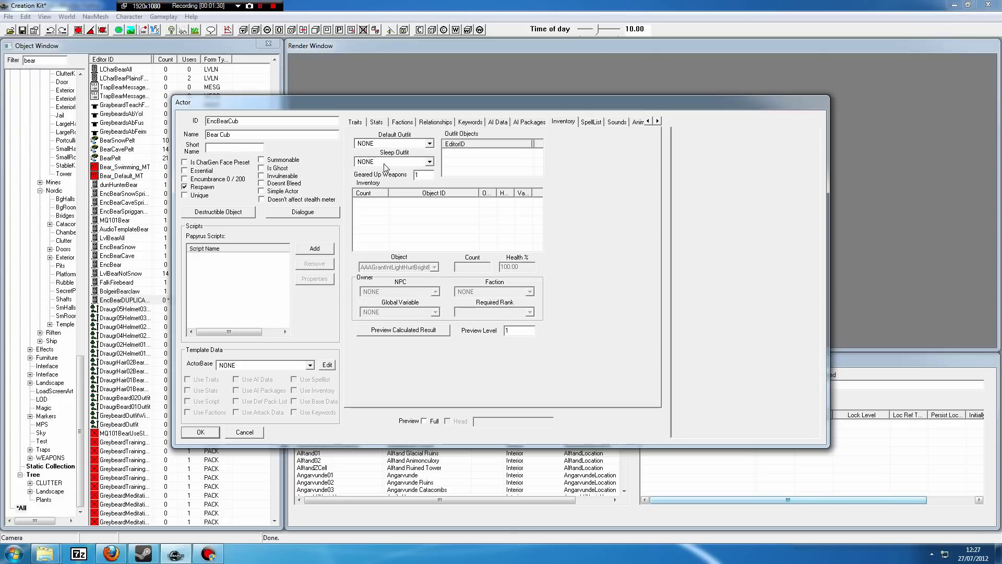
Turn on the full 3D preview in Traits and rotate the bear into side view.
{"action": "left_click", "coordinate": [363, 124]}
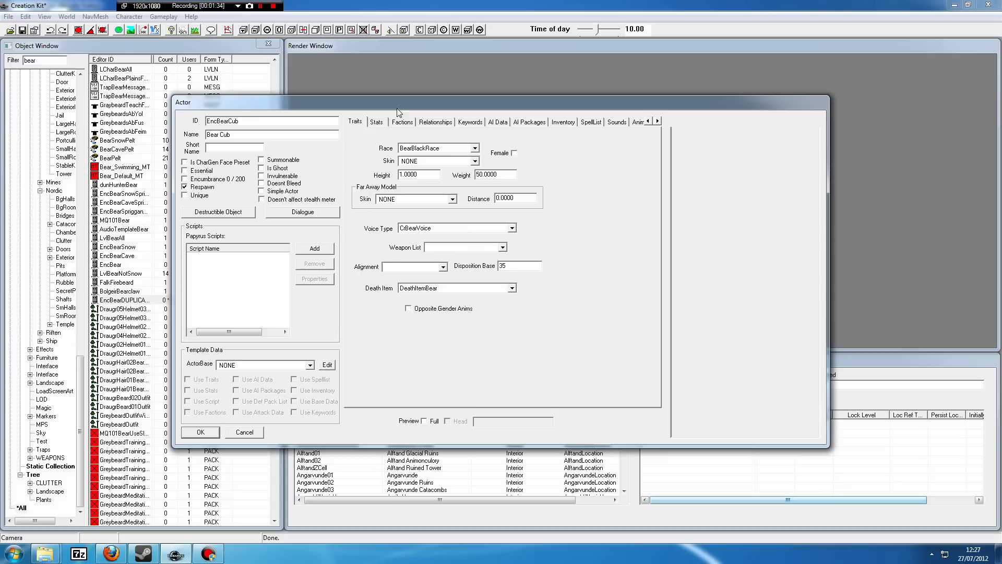
{"action": "left_click", "coordinate": [423, 421]}
{"action": "left_click_drag", "start_coordinate": [725, 312], "coordinate": [737, 280]}
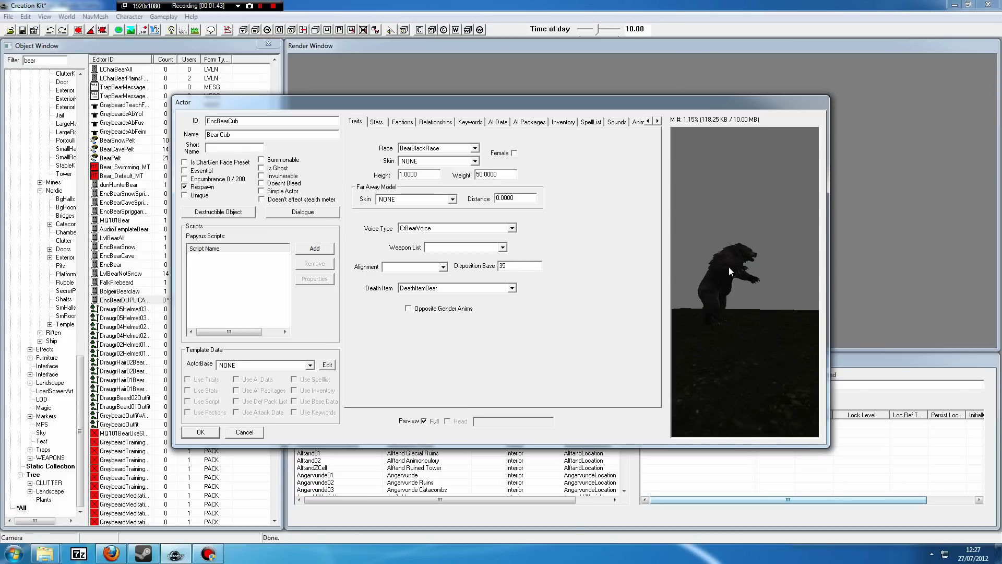
{"action": "mouse_move", "coordinate": [730, 265]}
{"action": "left_mouse_down"}
{"action": "mouse_move", "coordinate": [748, 261]}
{"action": "mouse_move", "coordinate": [719, 260]}
{"action": "mouse_move", "coordinate": [740, 270]}
{"action": "mouse_move", "coordinate": [726, 267]}
{"action": "left_mouse_up"}
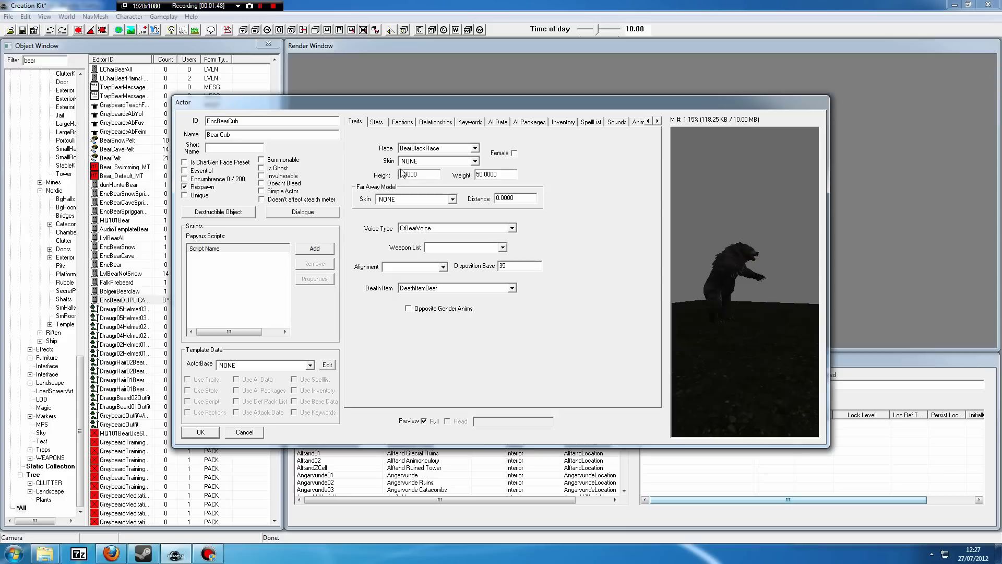
Set the Bear Cub's height to 0.5, briefly comparing it against height 1.
{"action": "key", "text": "Tab"}
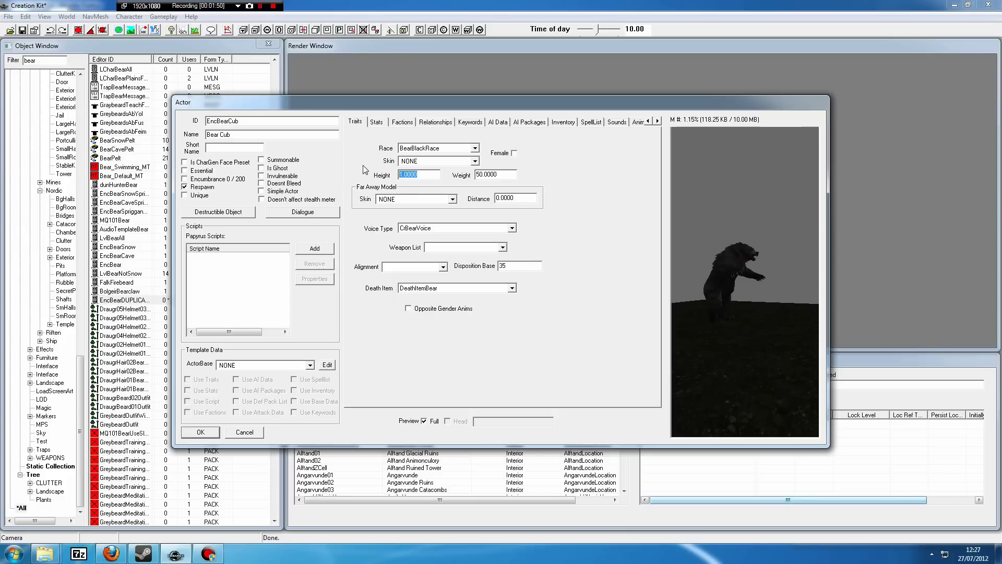
{"action": "type", "text": "0.5"}
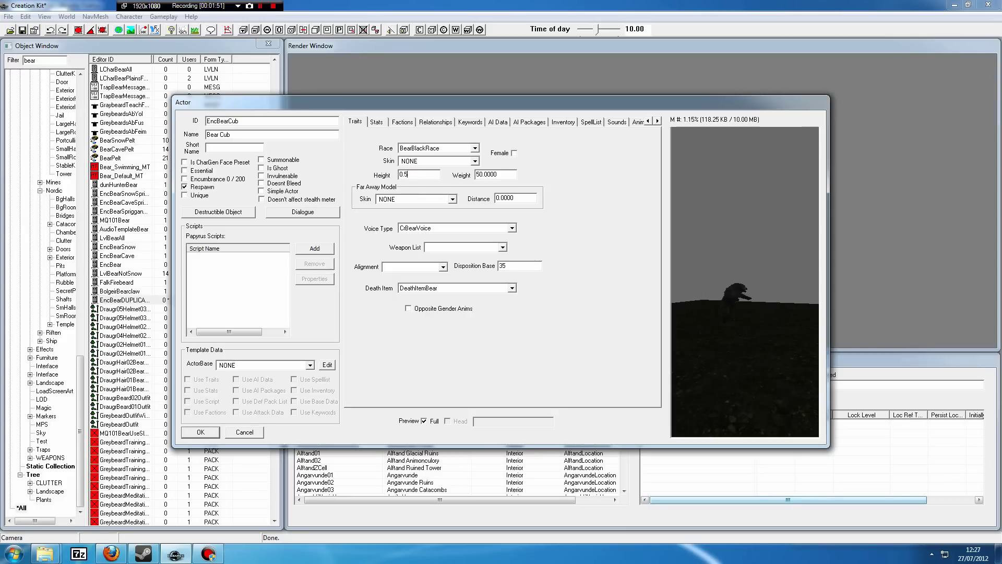
{"action": "left_click", "coordinate": [675, 279]}
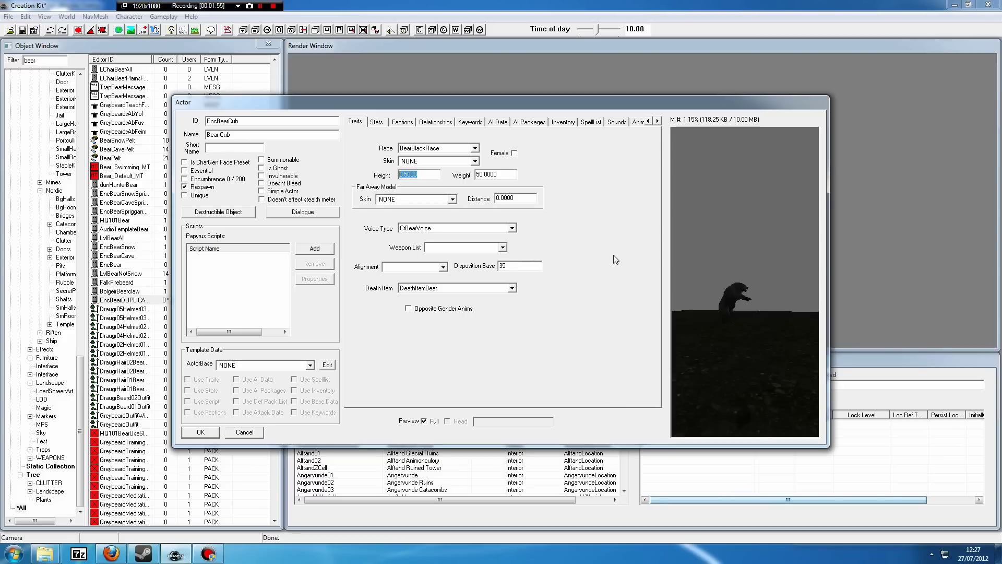
{"action": "type", "text": "1"}
{"action": "left_click", "coordinate": [693, 294]}
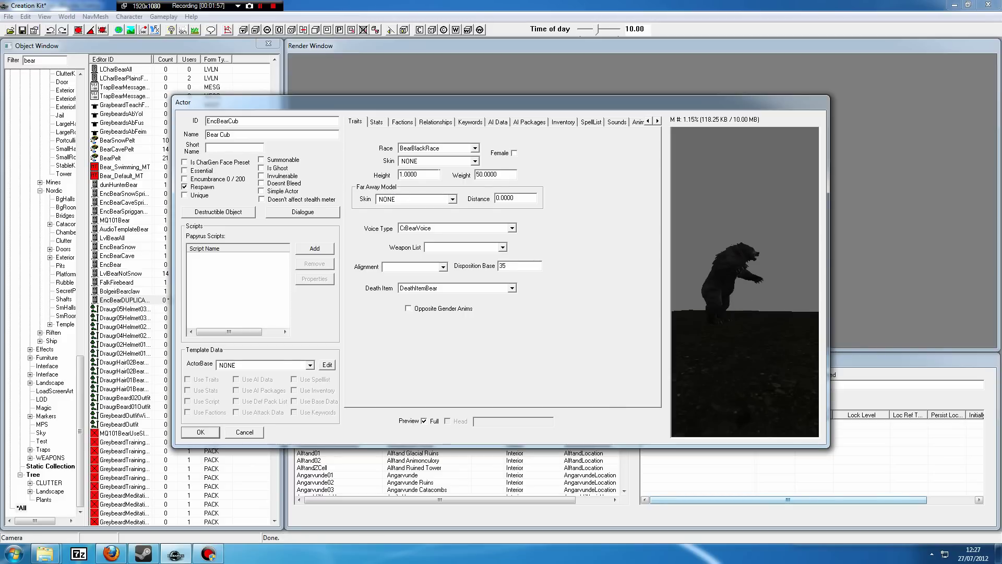
{"action": "double_click", "coordinate": [408, 175]}
{"action": "type", "text": "0.5"}
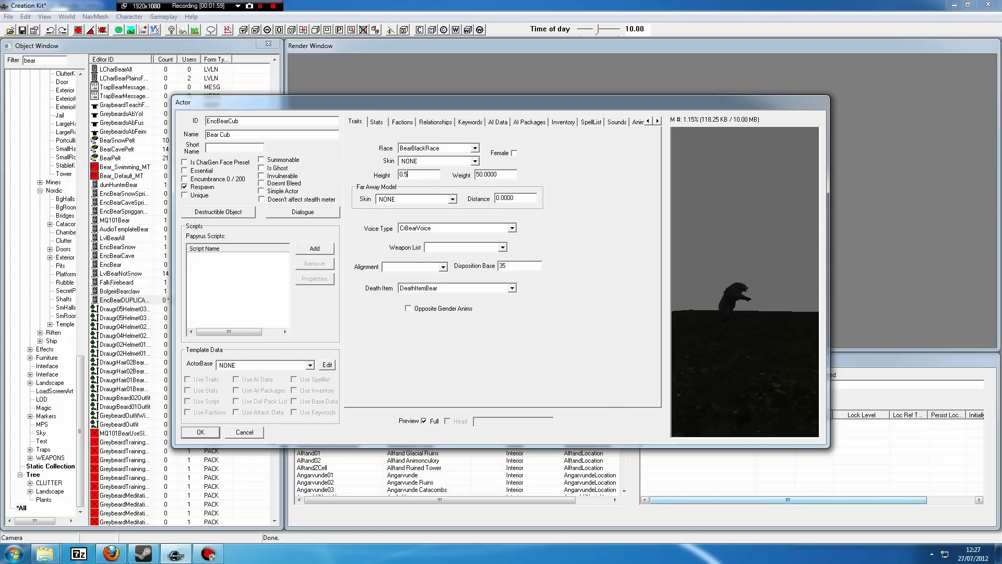
{"action": "left_click_drag", "start_coordinate": [689, 245], "coordinate": [713, 292]}
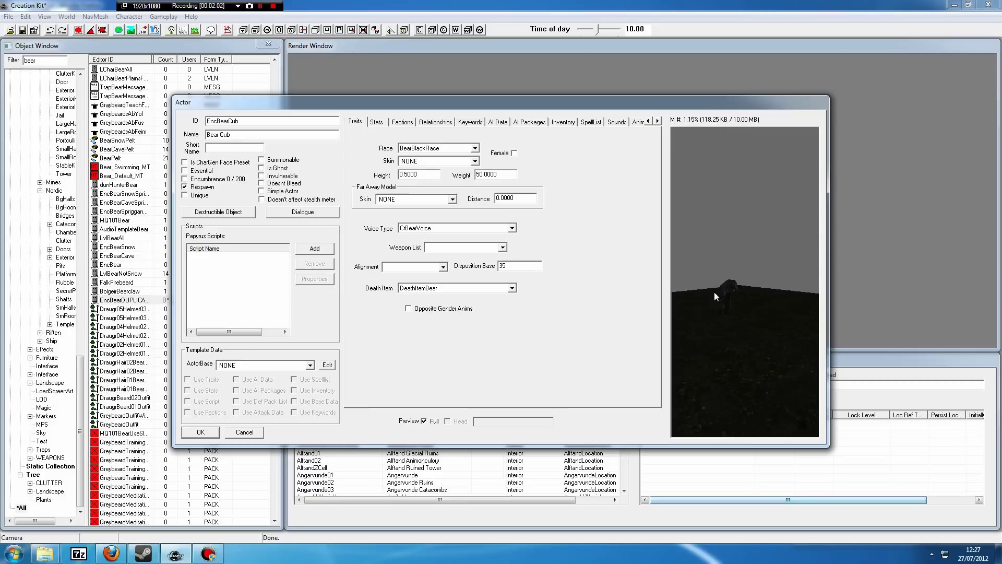
Change the Bear Cub's Level field from 12 to 8 on the Stats tab.
{"action": "left_click", "coordinate": [375, 123]}
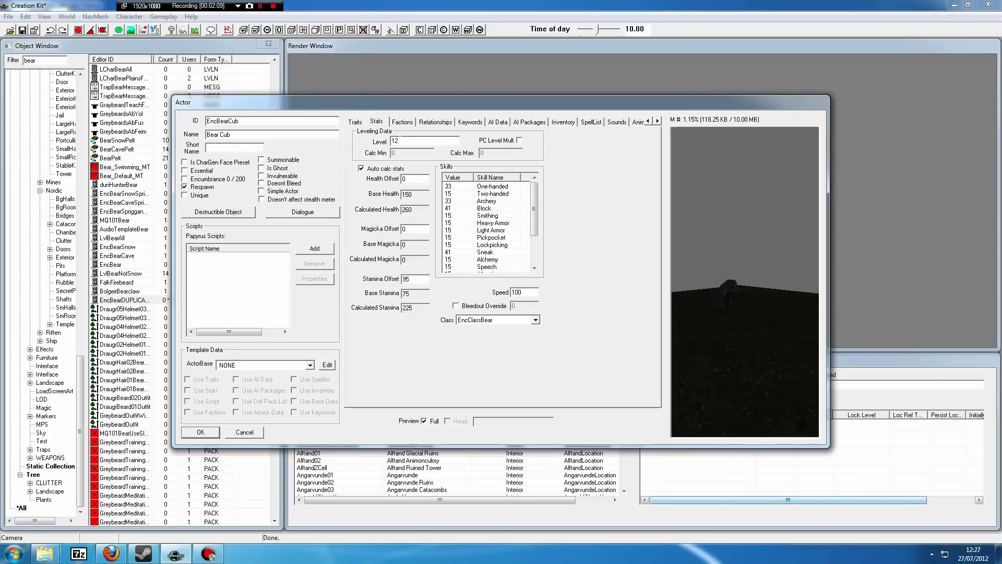
{"action": "left_click", "coordinate": [412, 139]}
{"action": "type", "text": "8"}
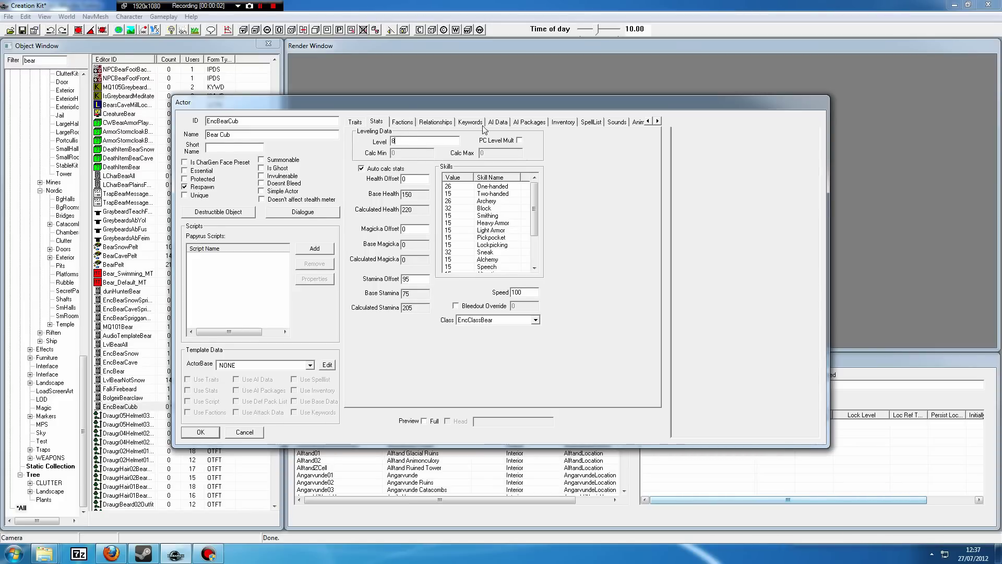
Rename the bear actor's ID to EncBearCub and save it over the existing record.
{"action": "left_click", "coordinate": [355, 122]}
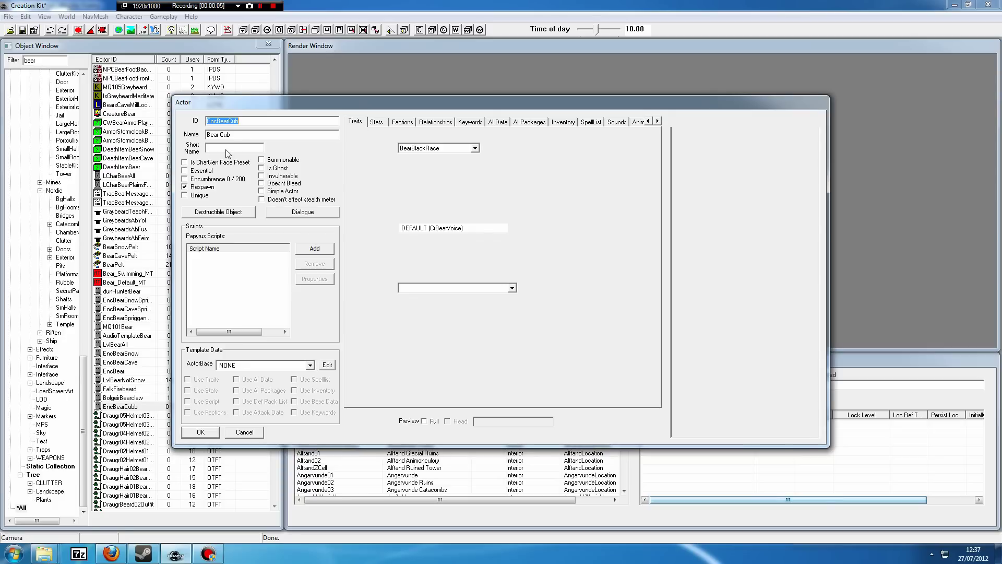
{"action": "left_click", "coordinate": [245, 136]}
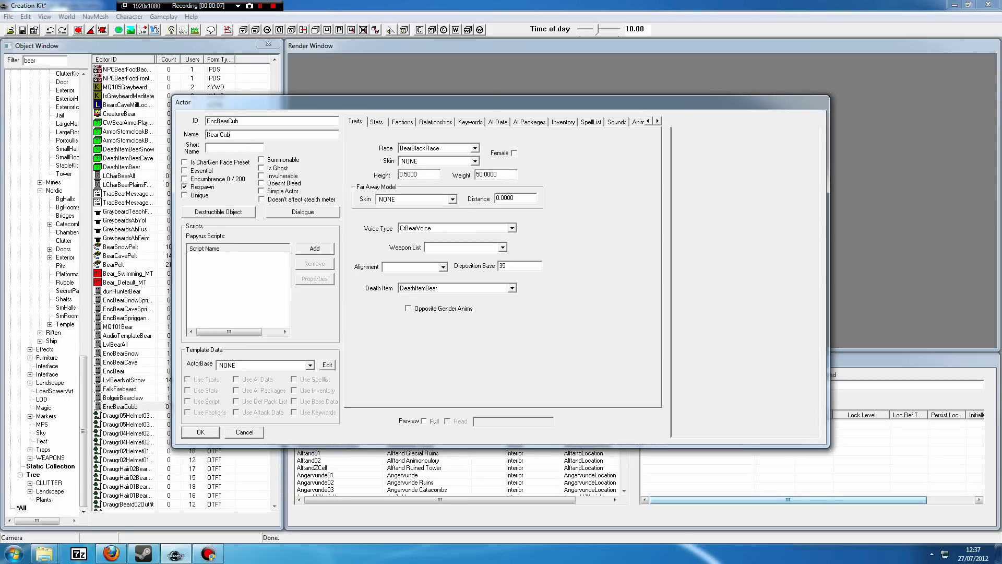
{"action": "key", "text": "shift+Home"}
{"action": "double_click", "coordinate": [212, 121]}
{"action": "left_click", "coordinate": [201, 432]}
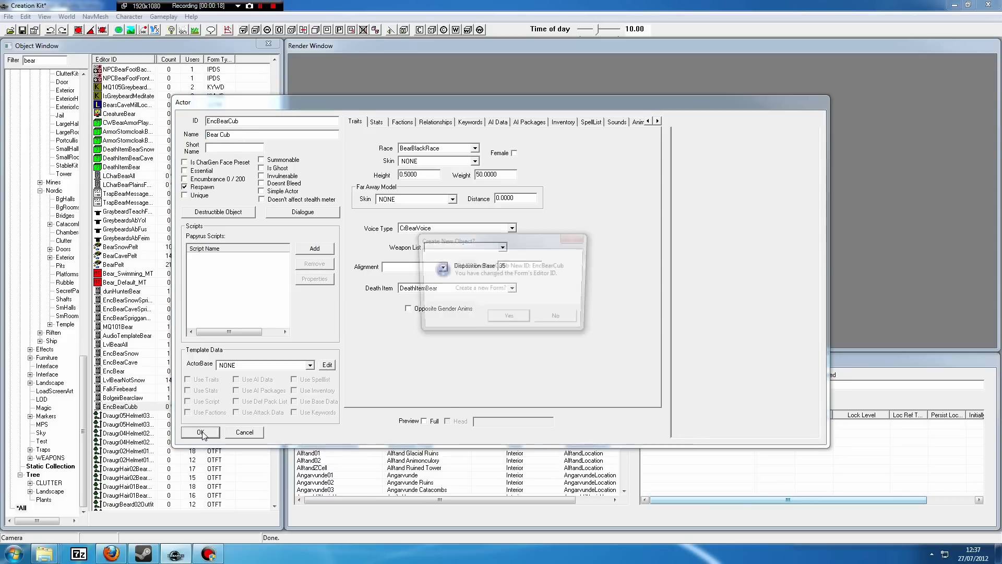
{"action": "left_click", "coordinate": [559, 321]}
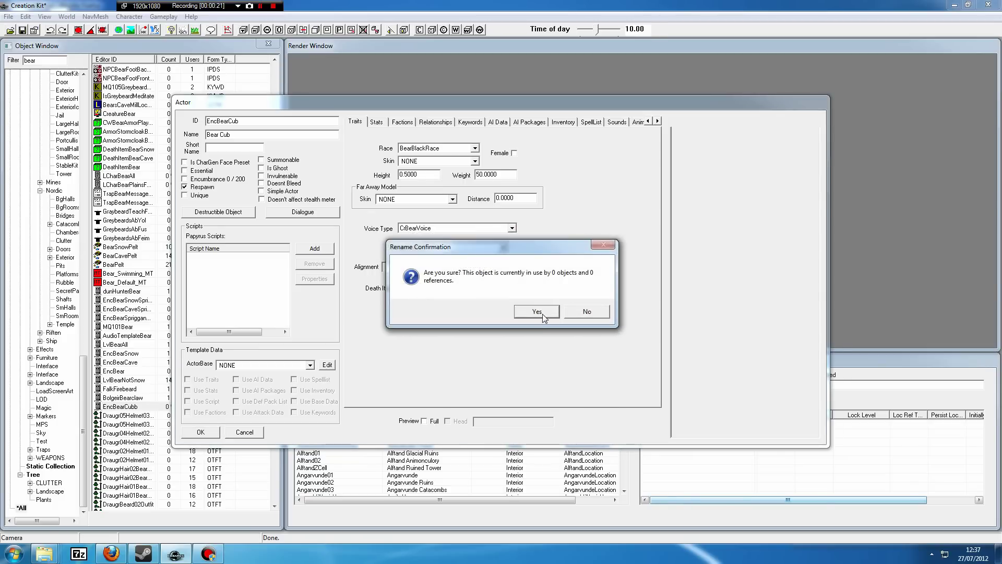
{"action": "left_click", "coordinate": [534, 313]}
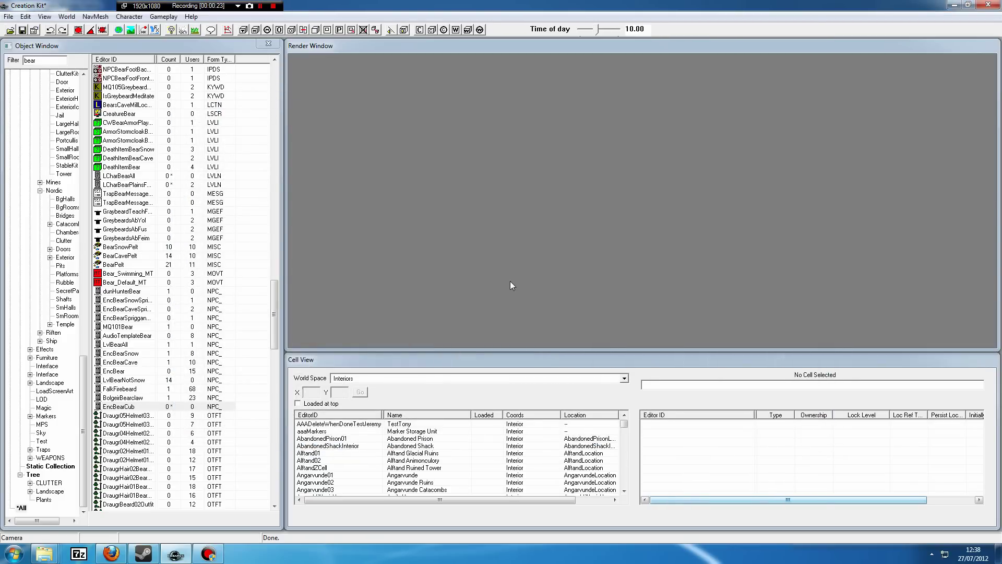
Open the LCharBearAll list from the Actors > LeveledCharacter category.
{"action": "left_click", "coordinate": [273, 308]}
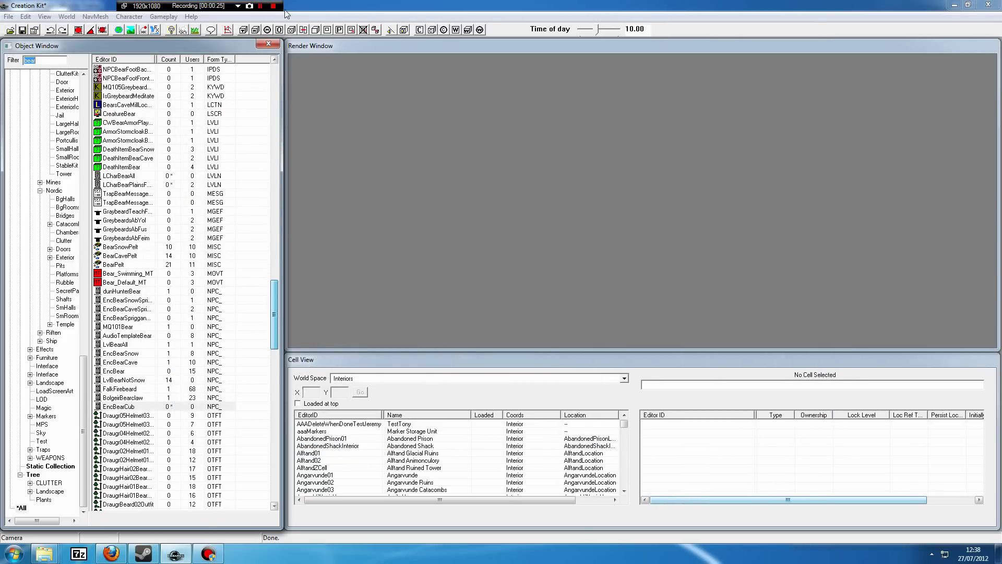
{"action": "left_click", "coordinate": [277, 83]}
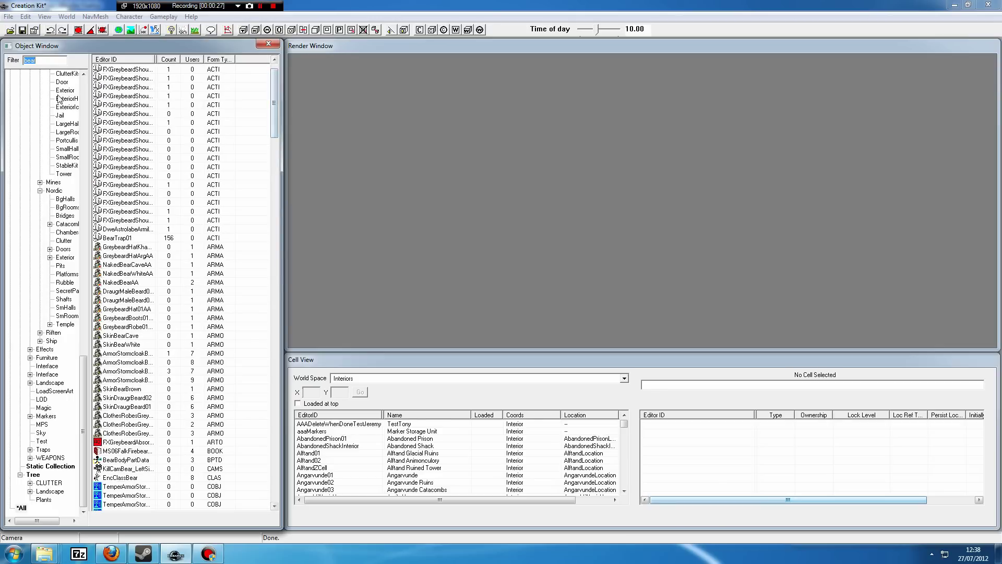
{"action": "left_click", "coordinate": [83, 182]}
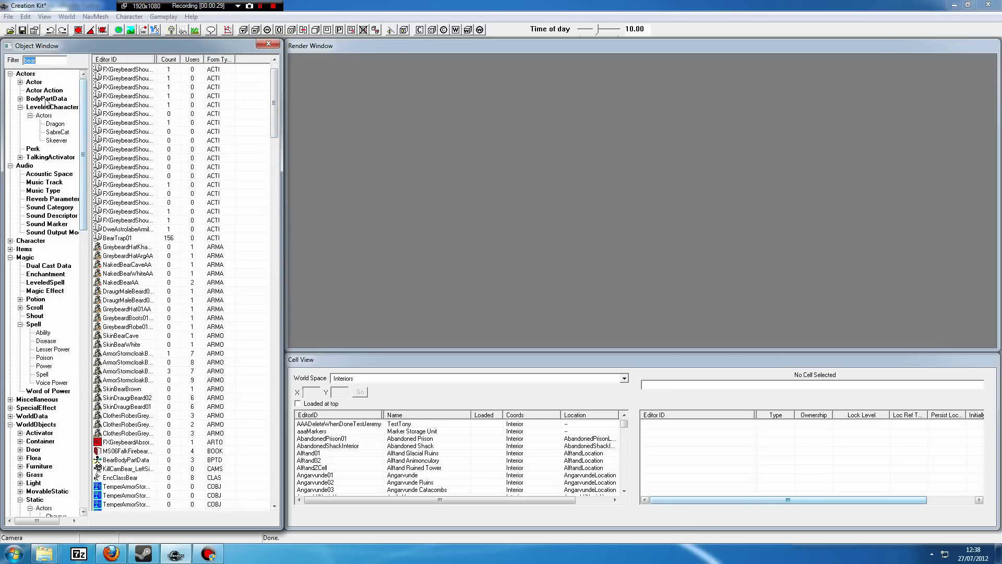
{"action": "left_click", "coordinate": [30, 76]}
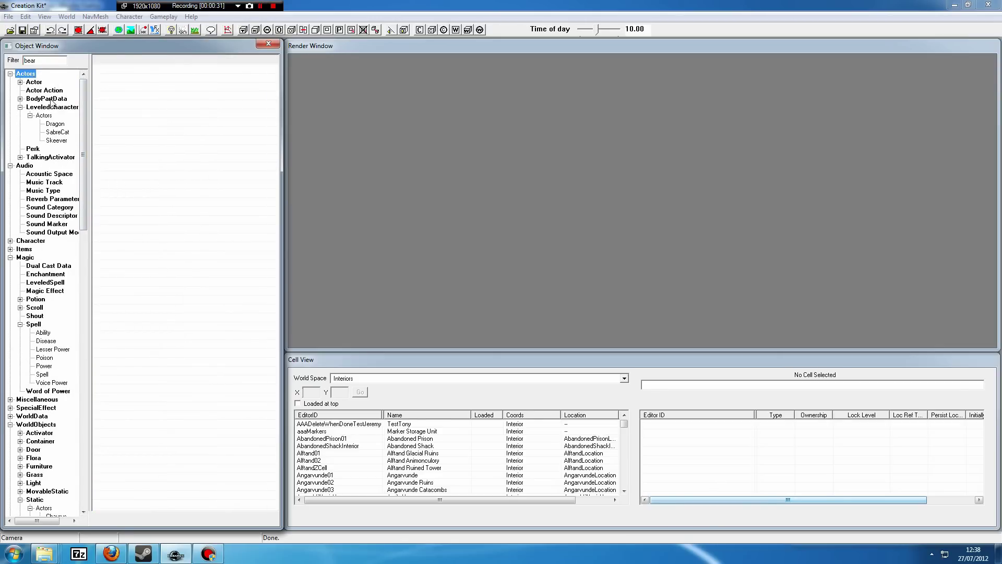
{"action": "left_click", "coordinate": [57, 107]}
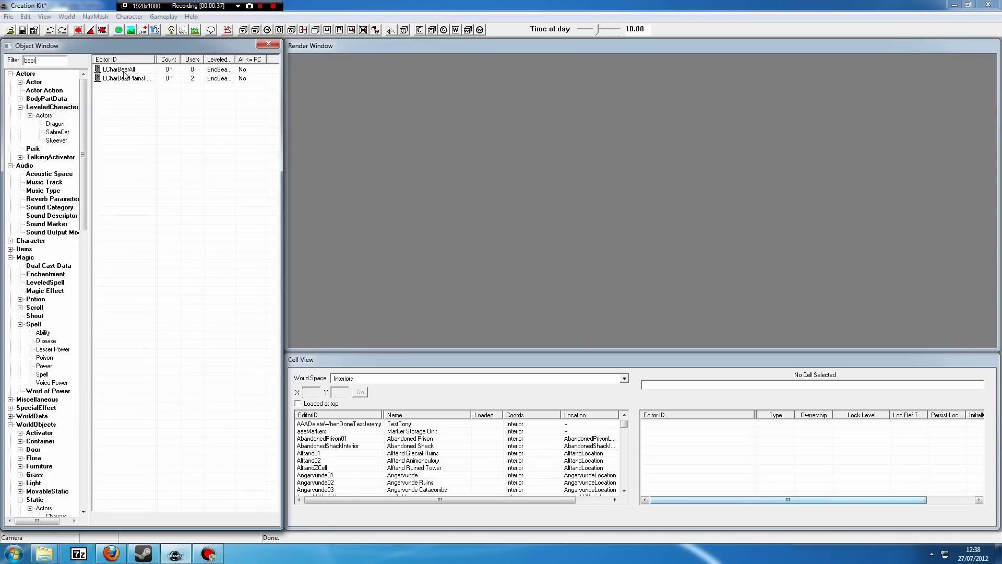
{"action": "left_click", "coordinate": [125, 73]}
{"action": "double_click", "coordinate": [124, 73]}
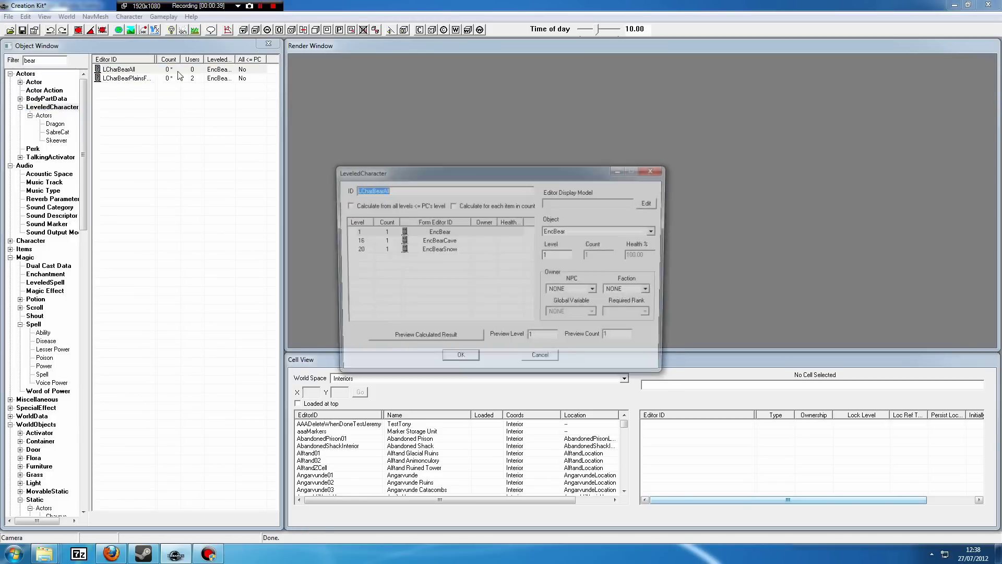
Add a level 1 EncBearCub entry to LCharBearAll and save it.
{"action": "right_click", "coordinate": [440, 233]}
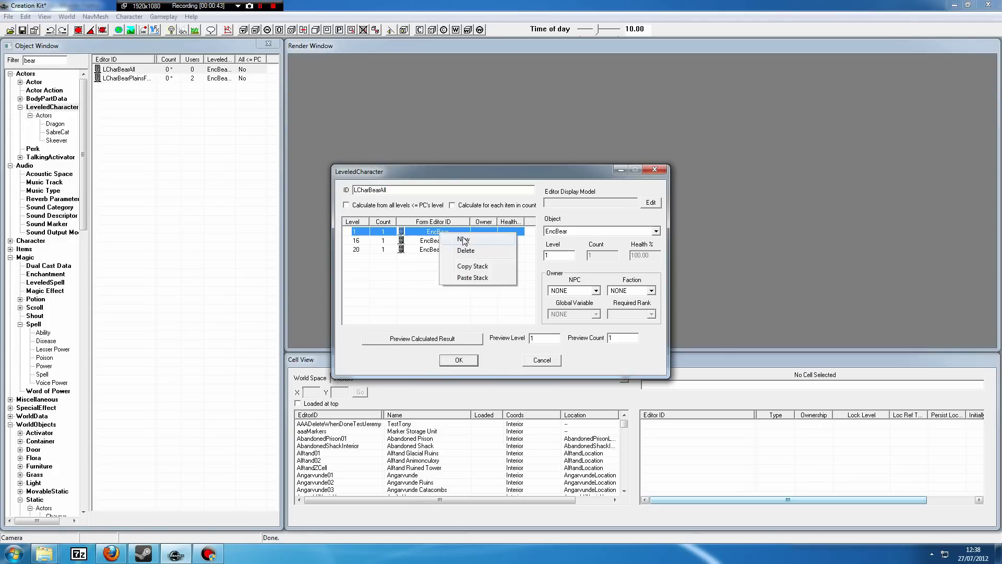
{"action": "left_click", "coordinate": [463, 239]}
{"action": "left_click", "coordinate": [606, 232]}
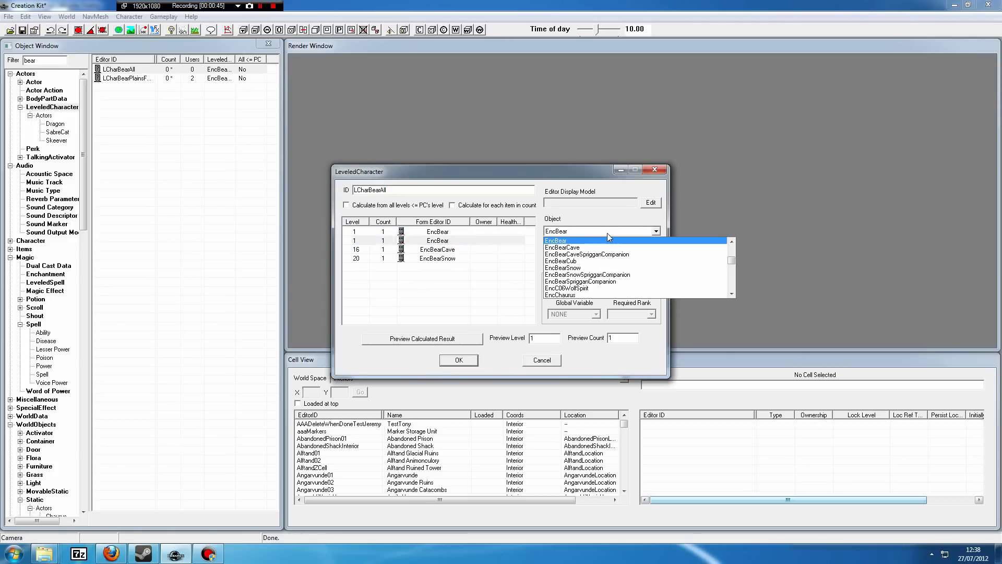
{"action": "left_click", "coordinate": [600, 260]}
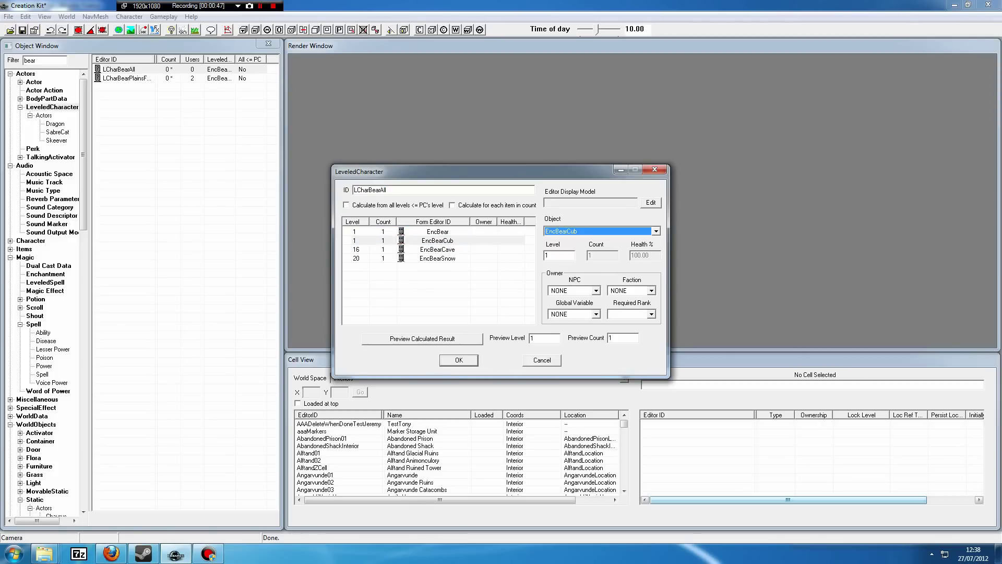
{"action": "left_click", "coordinate": [431, 240]}
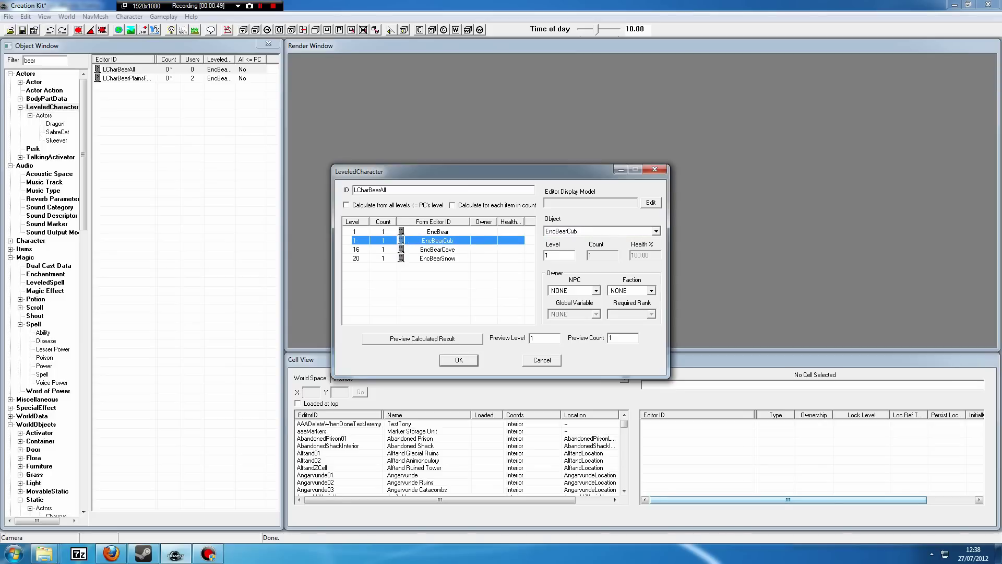
{"action": "left_click", "coordinate": [472, 364]}
Open LCharBearPlainsForestHills, add a level 1 EncBearCub entry, and save it.
{"action": "left_click", "coordinate": [109, 79]}
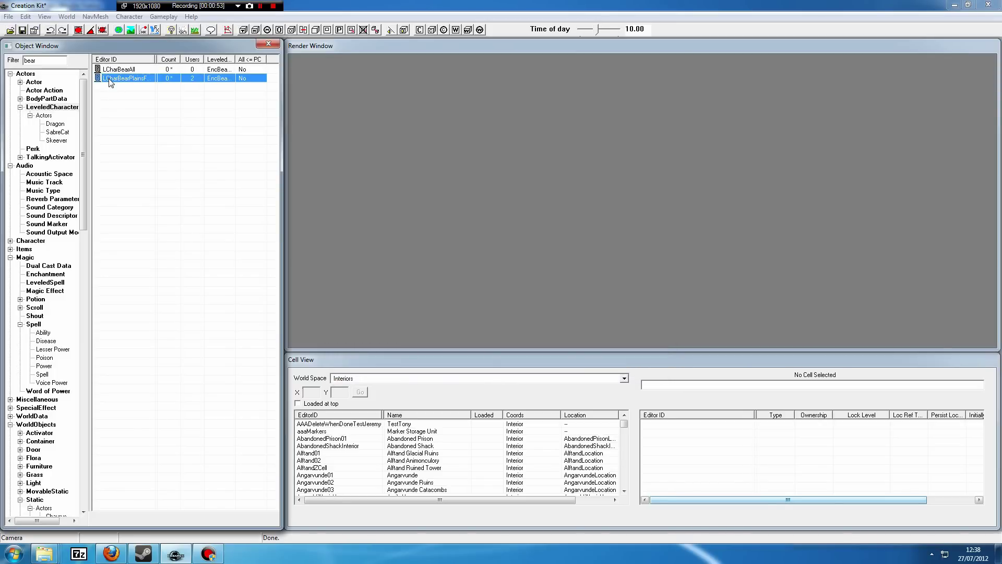
{"action": "double_click", "coordinate": [111, 83]}
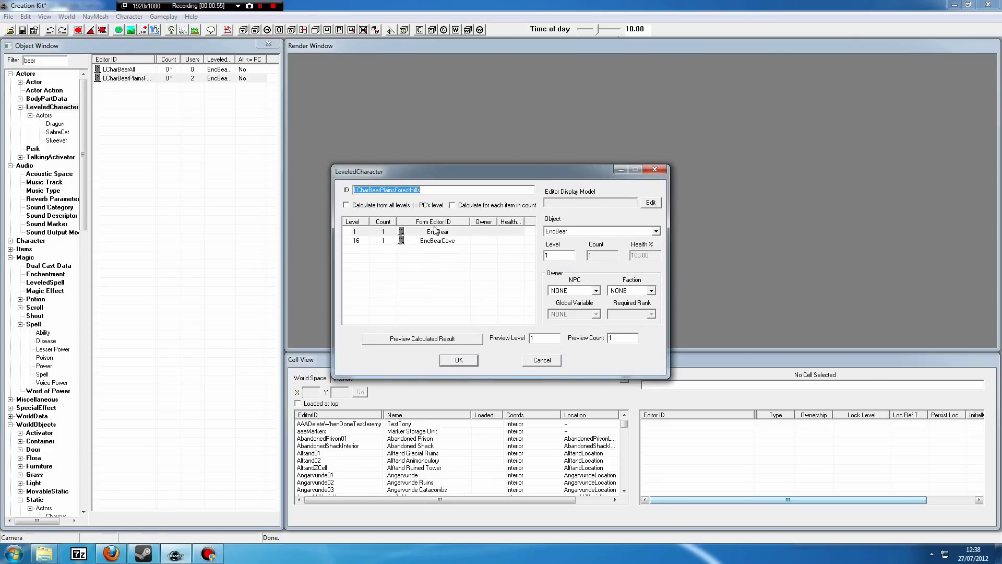
{"action": "left_click", "coordinate": [438, 233]}
{"action": "right_click", "coordinate": [437, 234]}
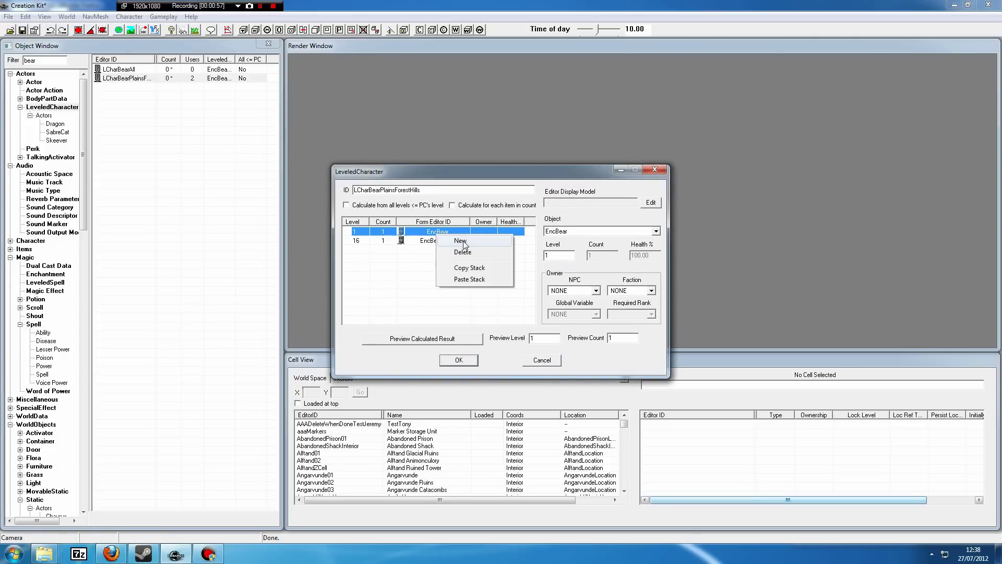
{"action": "left_click", "coordinate": [463, 240]}
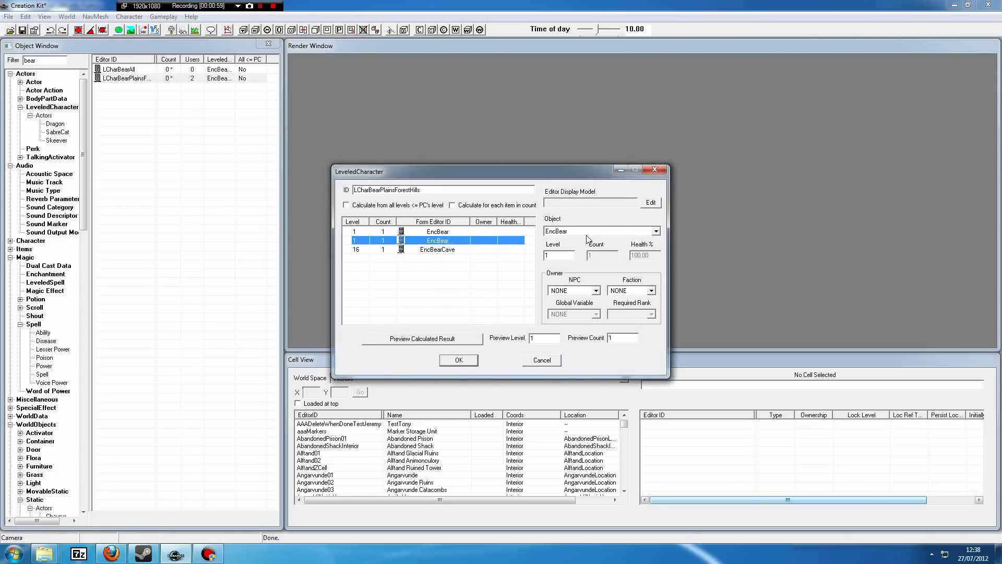
{"action": "left_click", "coordinate": [583, 232]}
{"action": "left_click", "coordinate": [571, 262]}
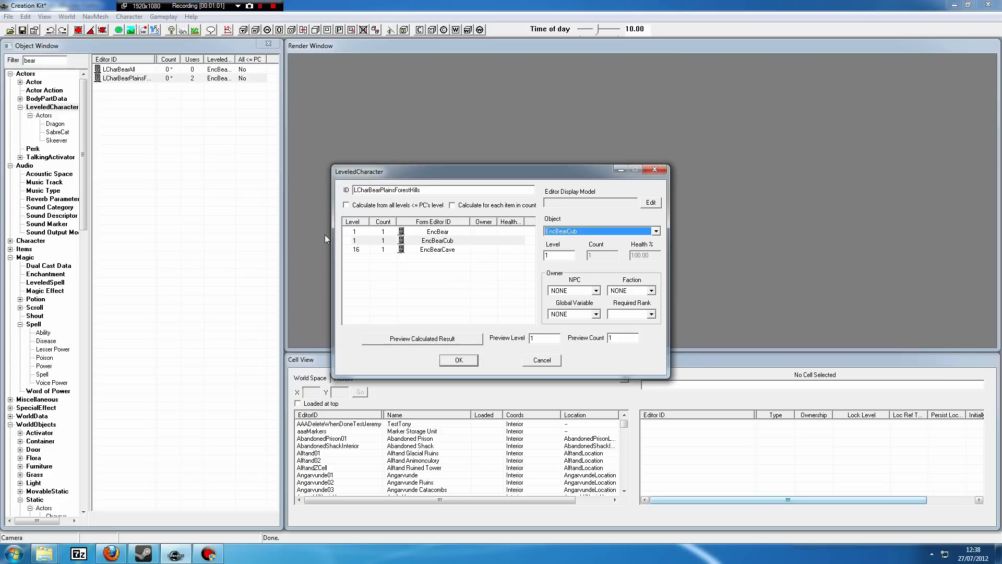
{"action": "left_click", "coordinate": [447, 236]}
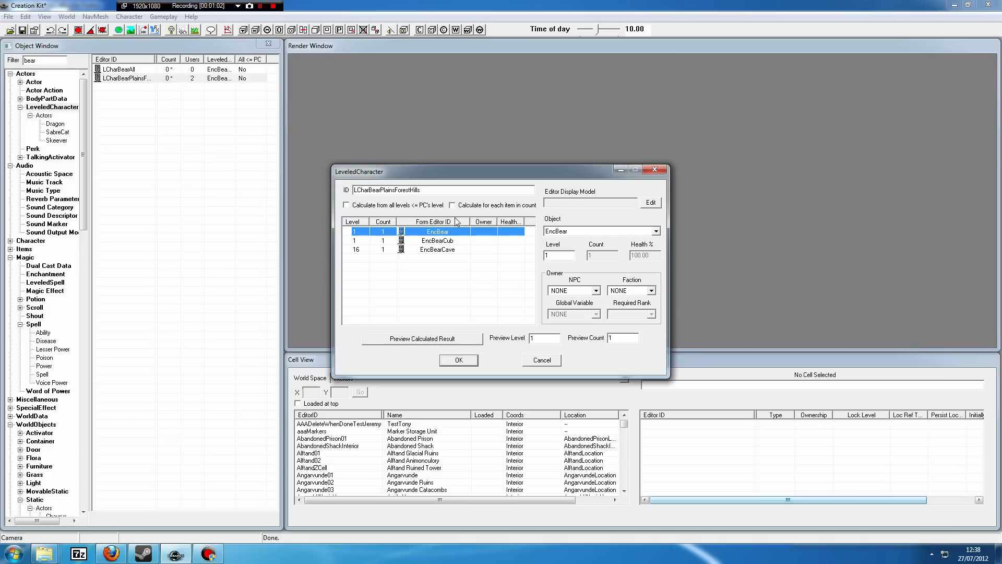
{"action": "left_click", "coordinate": [458, 360]}
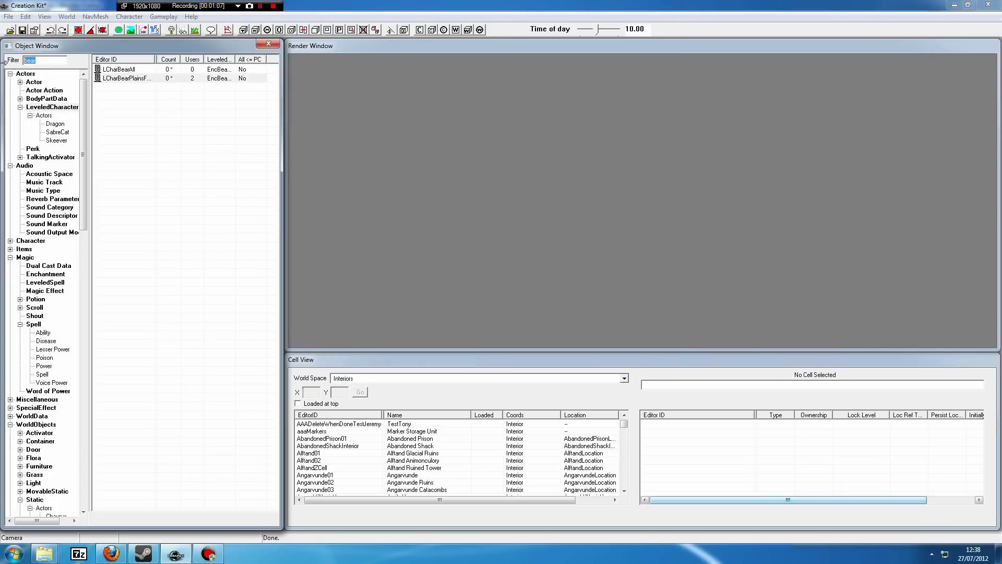
Clear the bear filter and select the canyon, coast and forest LCharAnimal lists.
{"action": "key", "text": "BackSpace"}
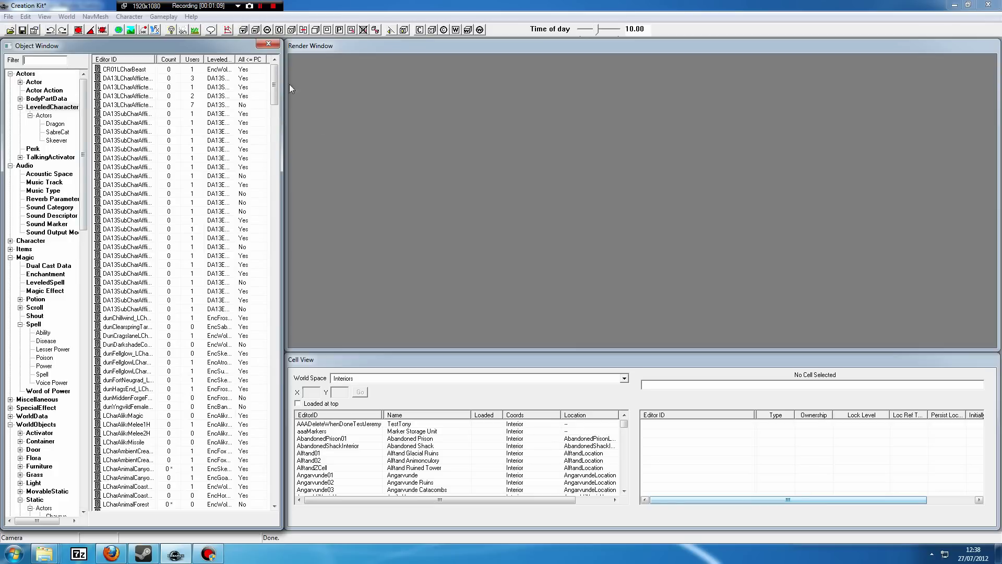
{"action": "left_click_drag", "start_coordinate": [273, 86], "coordinate": [262, 122]}
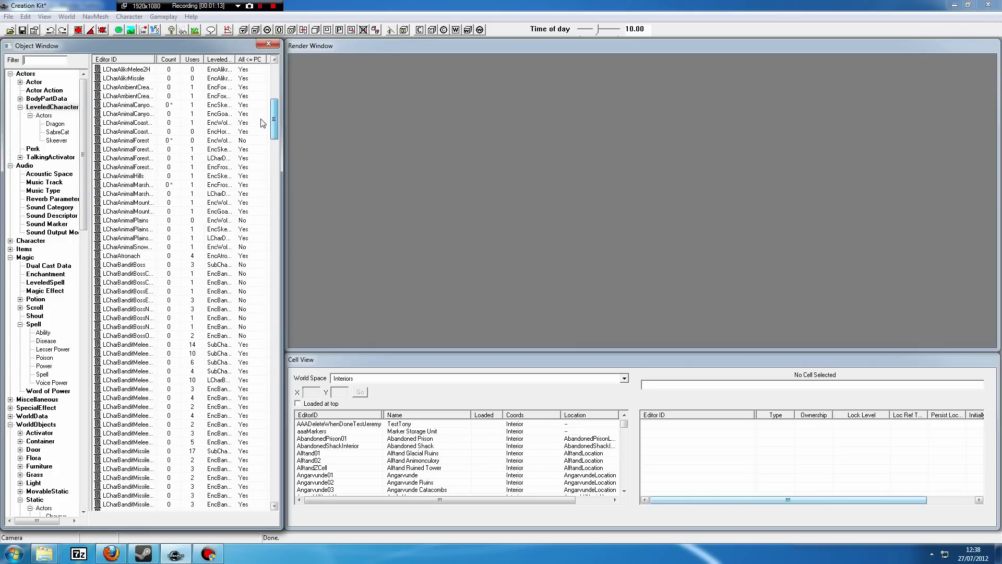
{"action": "left_click", "coordinate": [110, 105]}
{"action": "left_click", "coordinate": [131, 123], "text": "shift"}
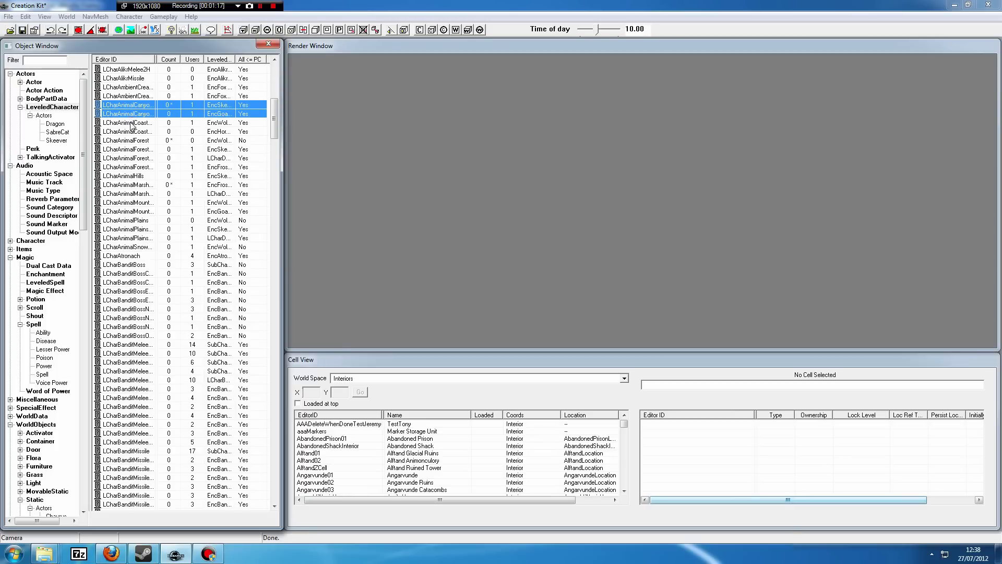
{"action": "left_click", "coordinate": [133, 140], "text": "shift"}
{"action": "left_click", "coordinate": [134, 149], "text": "shift"}
{"action": "left_click", "coordinate": [135, 158], "text": "shift"}
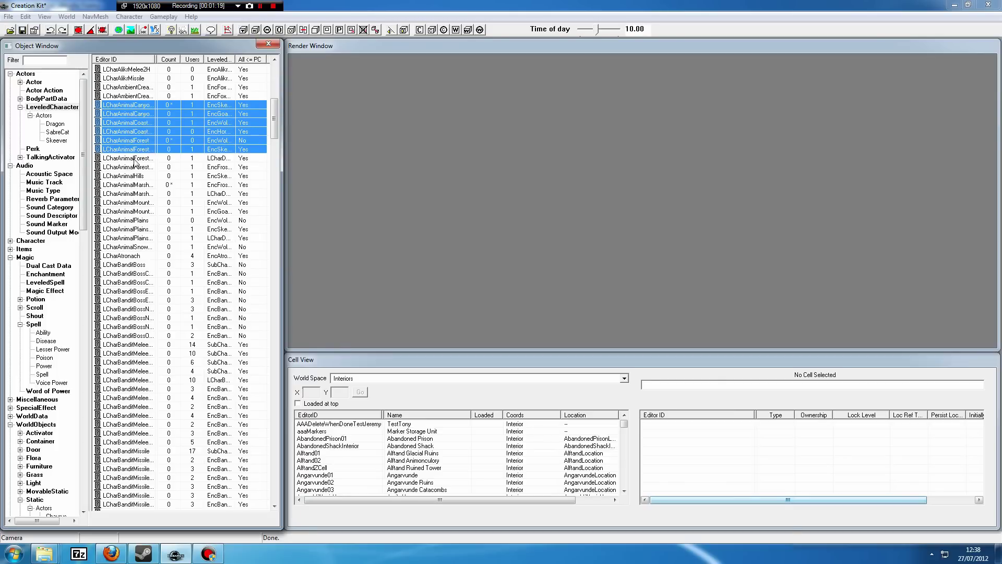
Extend the selection through the marsh, plains and snow animal leveled lists.
{"action": "left_click", "coordinate": [133, 168], "text": "shift"}
{"action": "left_click", "coordinate": [135, 176], "text": "shift"}
{"action": "left_click", "coordinate": [136, 185], "text": "shift"}
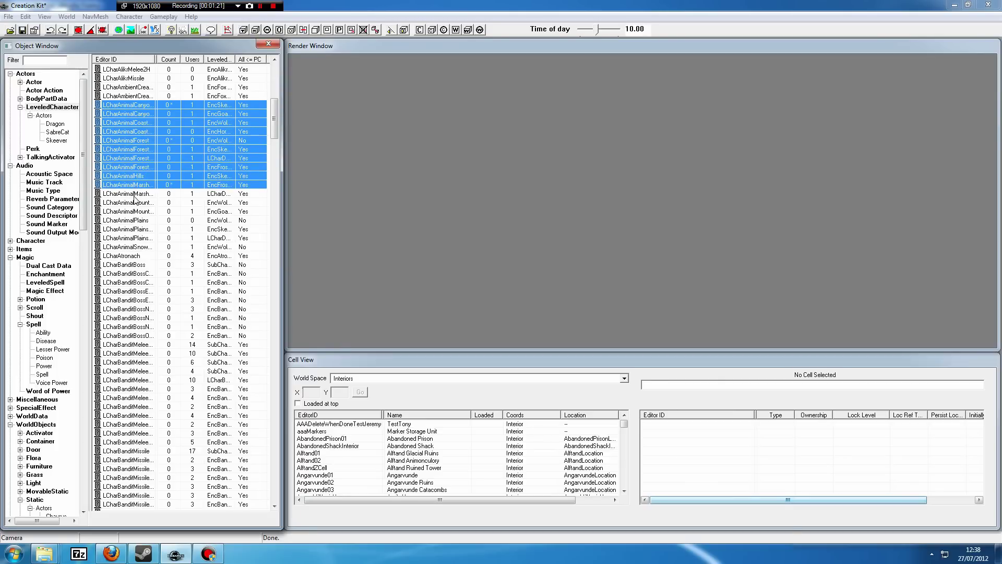
{"action": "left_click", "coordinate": [138, 193], "text": "shift"}
{"action": "left_click", "coordinate": [140, 203], "text": "shift"}
{"action": "left_click", "coordinate": [140, 211], "text": "shift"}
{"action": "left_click", "coordinate": [142, 220], "text": "shift"}
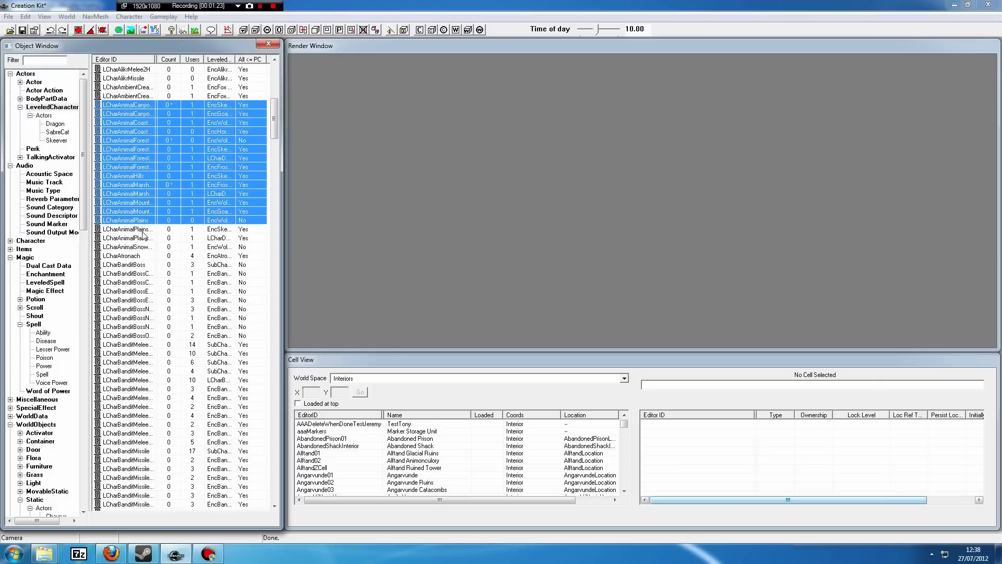
{"action": "left_click", "coordinate": [142, 229], "text": "shift"}
{"action": "left_click", "coordinate": [142, 238], "text": "shift"}
{"action": "left_click", "coordinate": [143, 247], "text": "shift"}
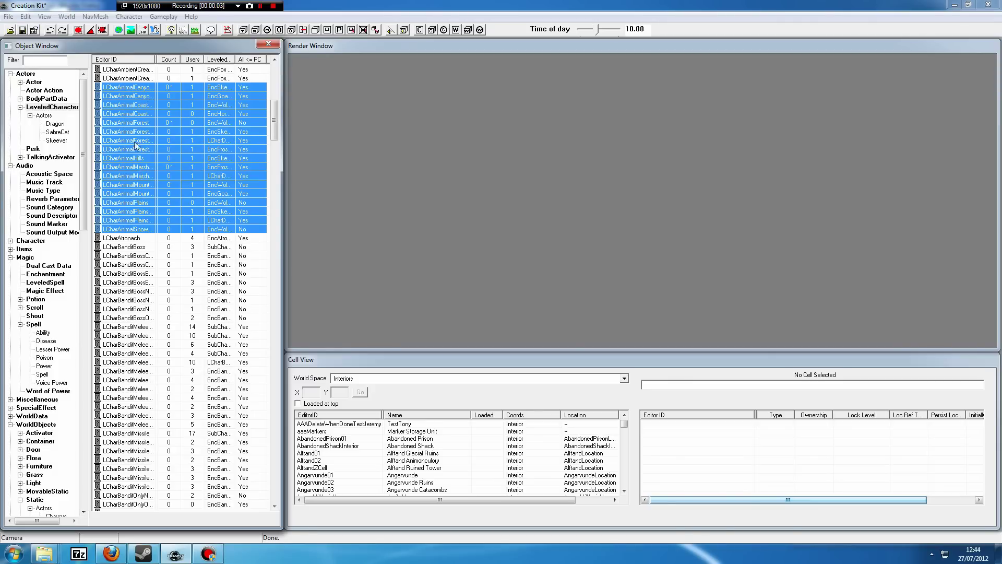
Open the LCharAnimalMountainSnowPredator leveled list.
{"action": "left_click", "coordinate": [137, 185]}
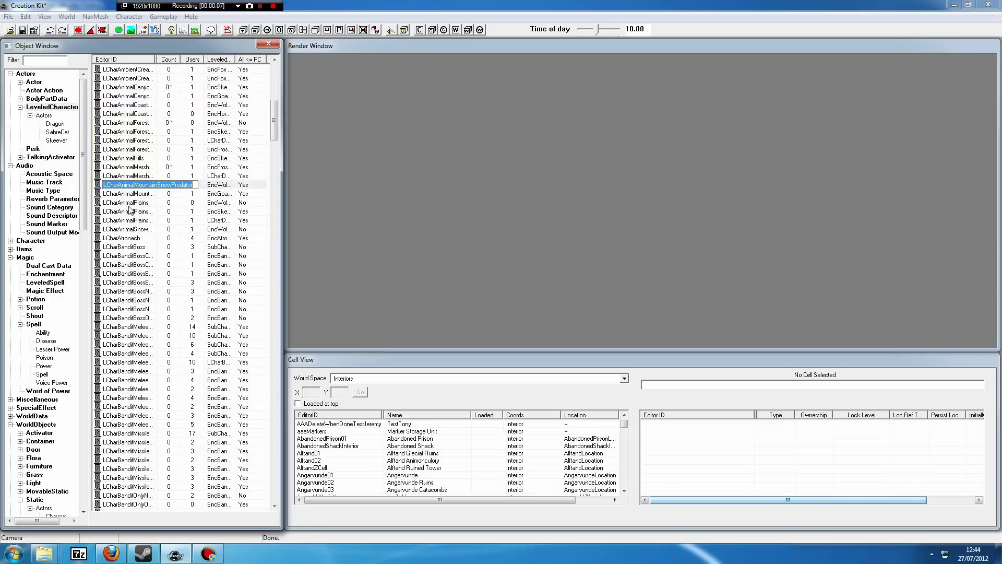
{"action": "left_click", "coordinate": [138, 203]}
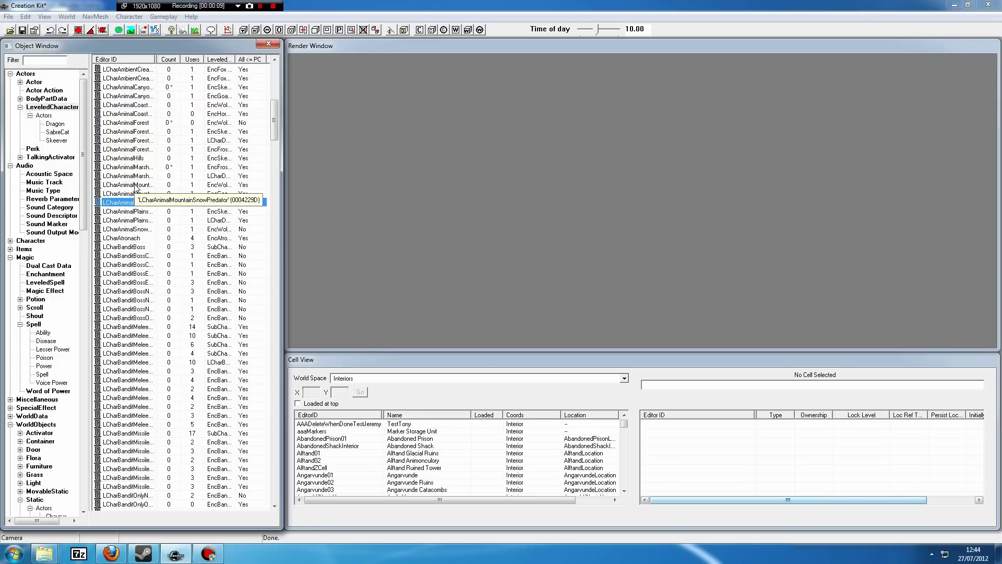
{"action": "left_click", "coordinate": [136, 186]}
{"action": "double_click", "coordinate": [136, 185]}
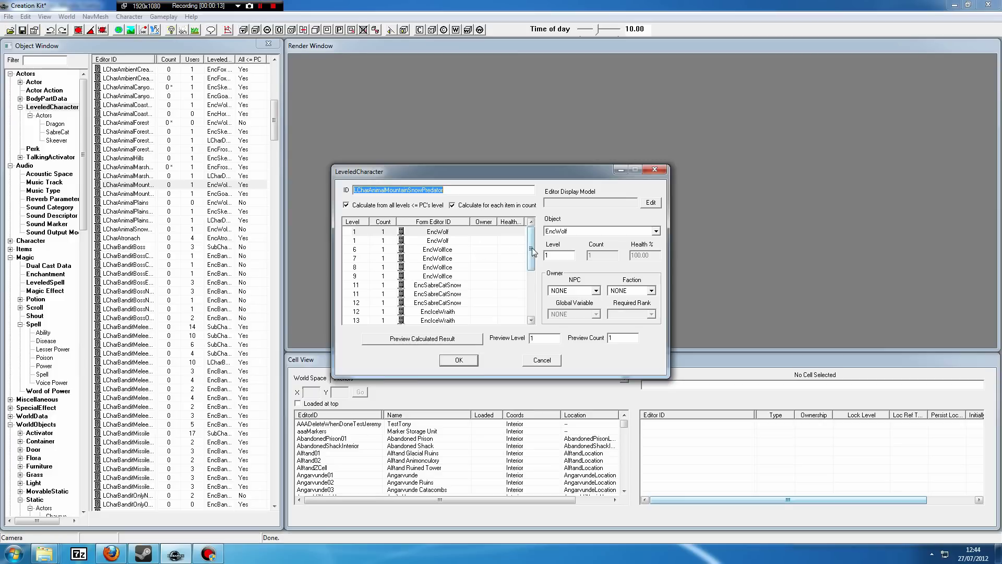
Review its EncTrollFrost and EncBearSnow entries, then cancel without changes.
{"action": "left_click_drag", "start_coordinate": [530, 251], "coordinate": [531, 305]}
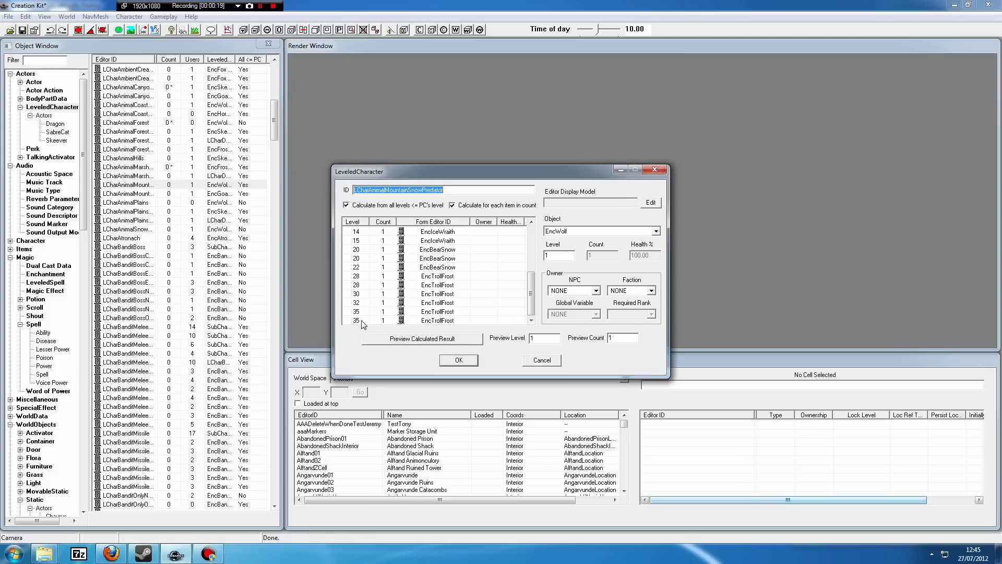
{"action": "left_click", "coordinate": [418, 294]}
{"action": "left_click", "coordinate": [439, 321]}
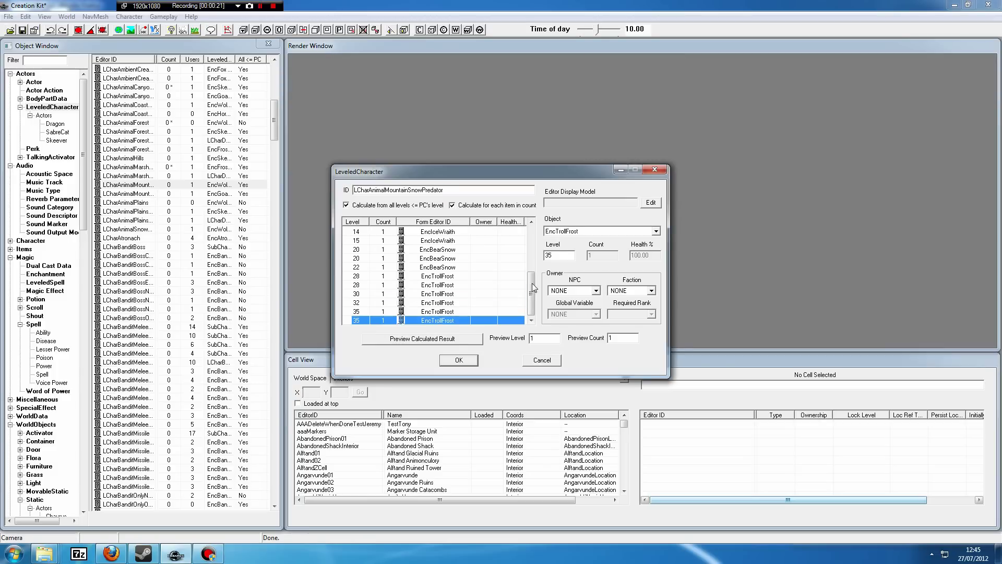
{"action": "scroll", "coordinate": [501, 263], "scroll_direction": "up", "scroll_amount": 1}
{"action": "left_click", "coordinate": [427, 258]}
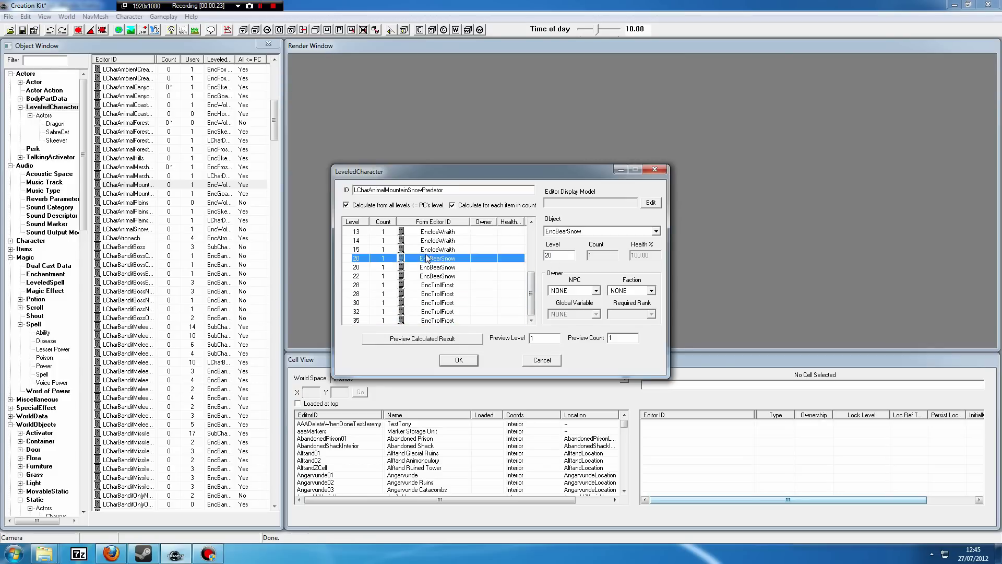
{"action": "scroll", "coordinate": [427, 258], "scroll_direction": "up", "scroll_amount": 4}
{"action": "left_click", "coordinate": [438, 240]}
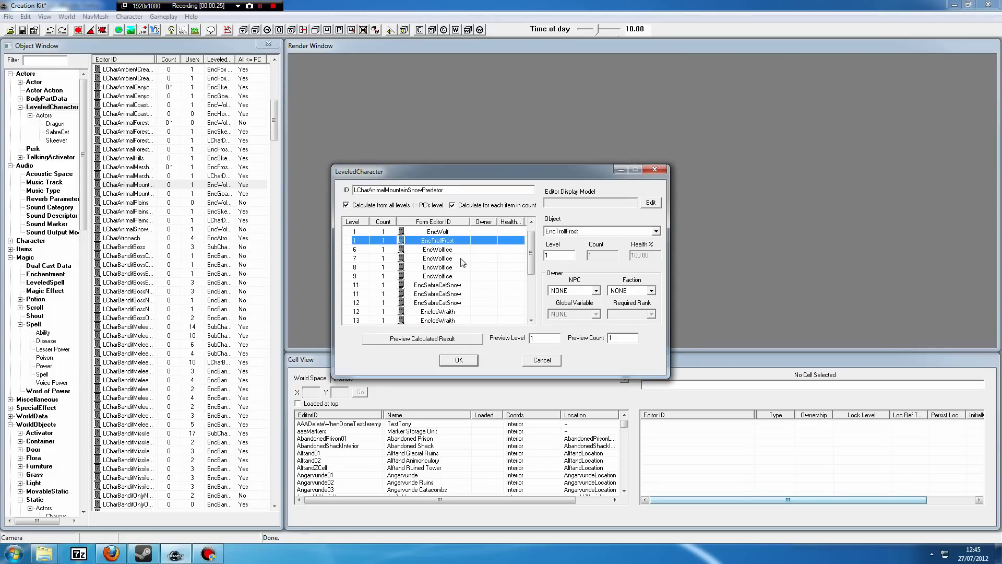
{"action": "scroll", "coordinate": [462, 262], "scroll_direction": "down", "scroll_amount": 4}
{"action": "scroll", "coordinate": [467, 269], "scroll_direction": "up", "scroll_amount": 4}
{"action": "scroll", "coordinate": [470, 275], "scroll_direction": "down", "scroll_amount": 4}
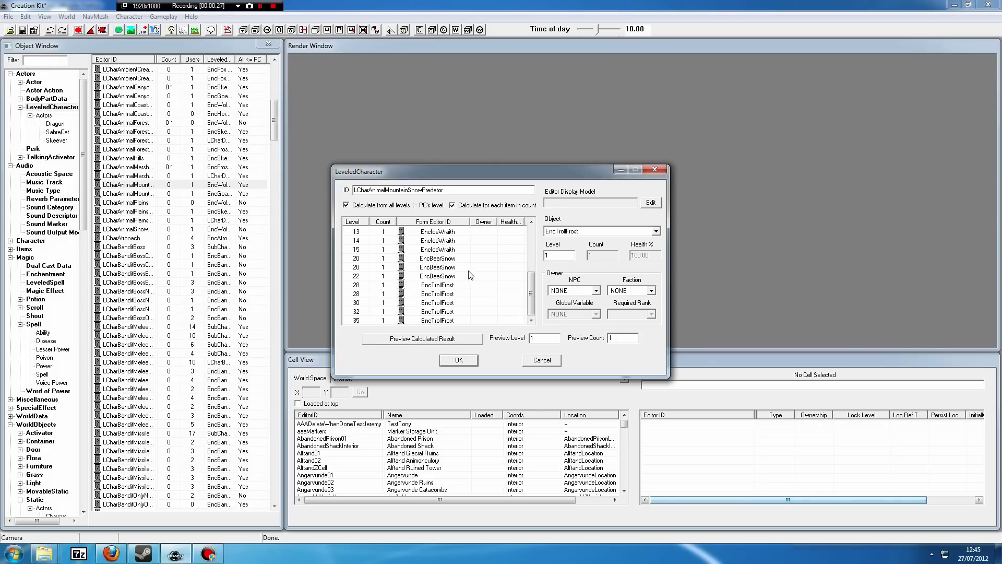
{"action": "scroll", "coordinate": [470, 275], "scroll_direction": "up", "scroll_amount": 4}
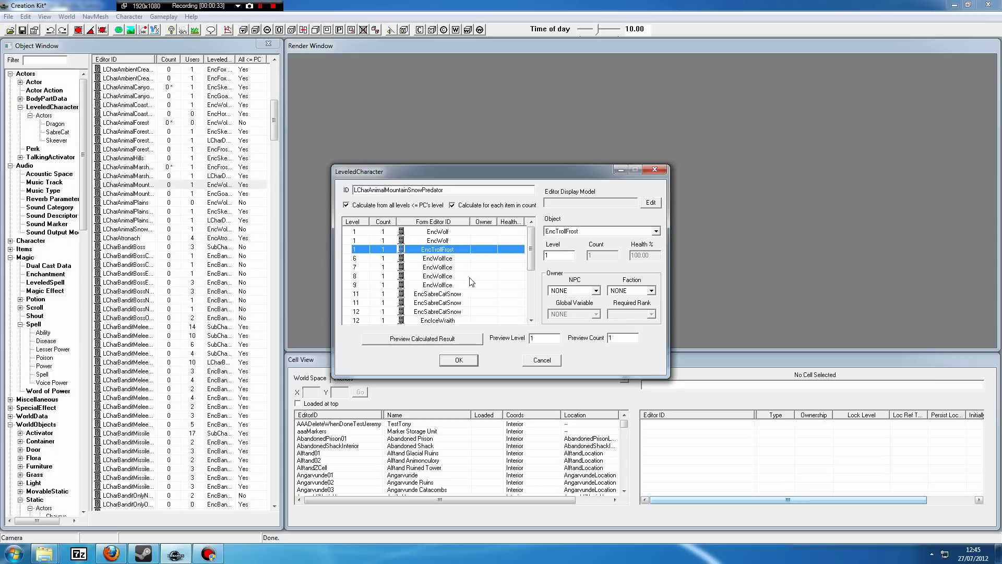
{"action": "left_click", "coordinate": [541, 361]}
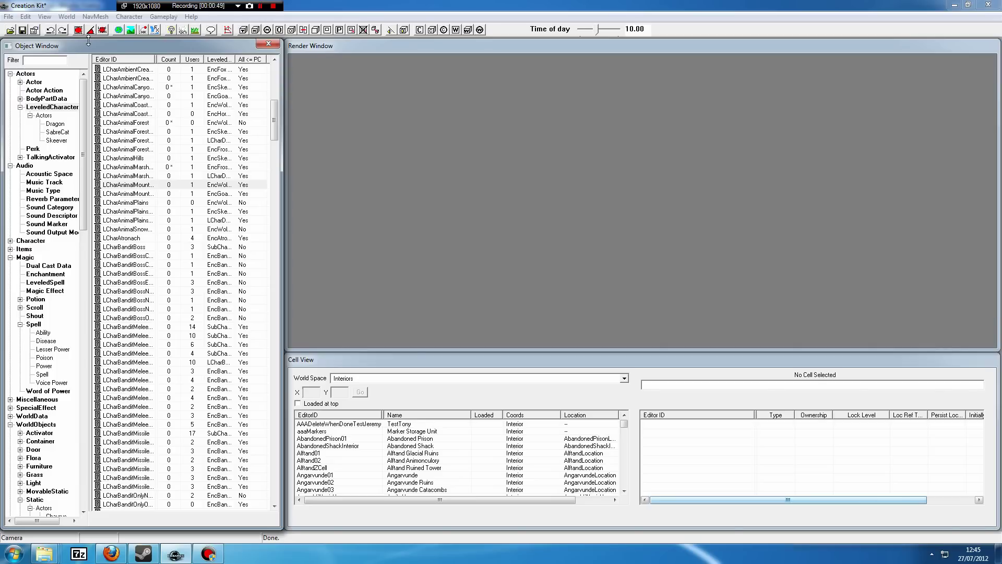
Filter all categories by 'encskeleton' and select the EncSkeleton01Melee2H actor.
{"action": "type", "text": "encskeleton"}
{"action": "left_click_drag", "start_coordinate": [83, 172], "coordinate": [86, 449]}
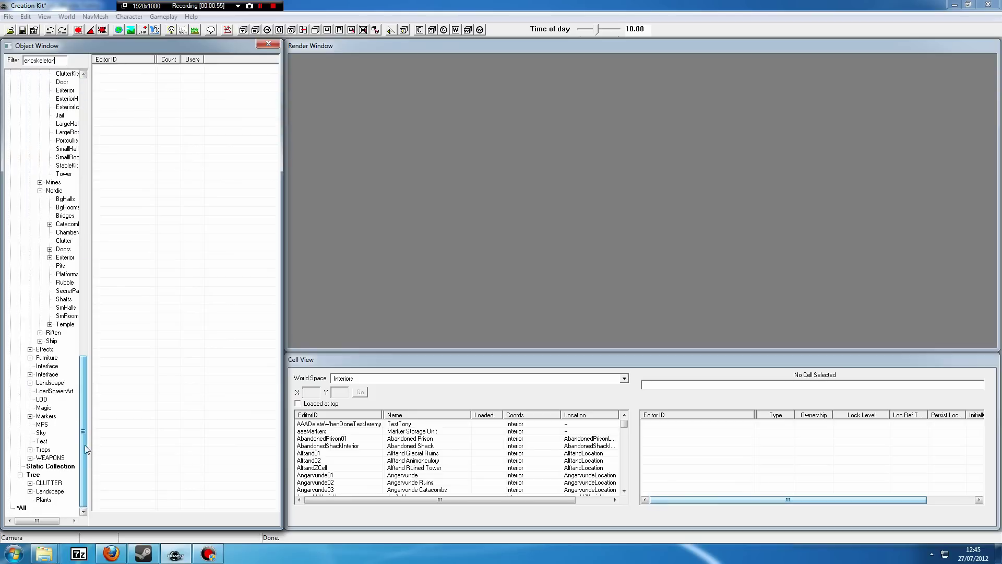
{"action": "left_click", "coordinate": [22, 507]}
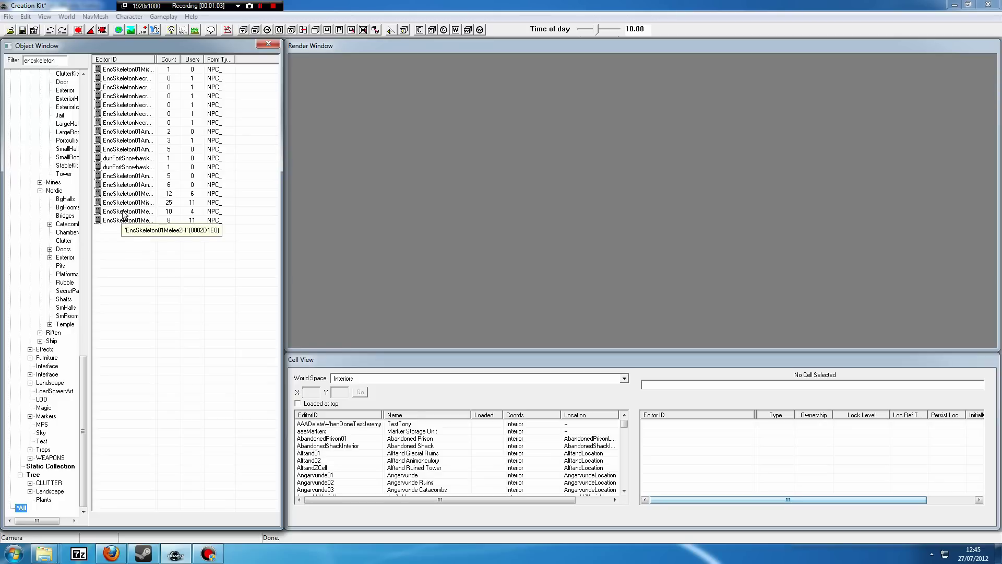
{"action": "left_click", "coordinate": [125, 212]}
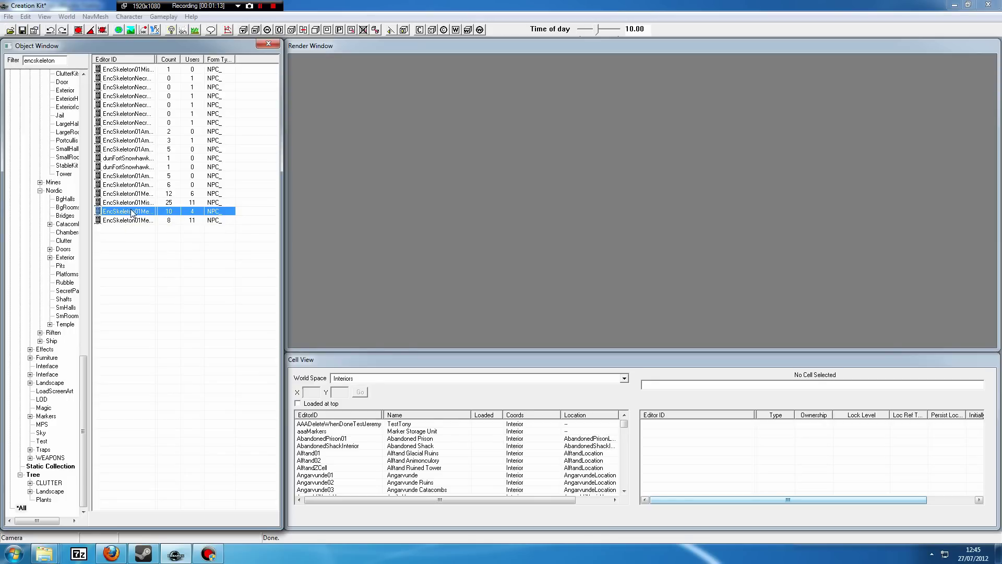
Duplicate EncSkeleton01Melee2H, giving the copy ID EncSkeleton01Melee2HTitan and name Skeleton Titan.
{"action": "right_click", "coordinate": [131, 211]}
{"action": "left_click", "coordinate": [159, 239]}
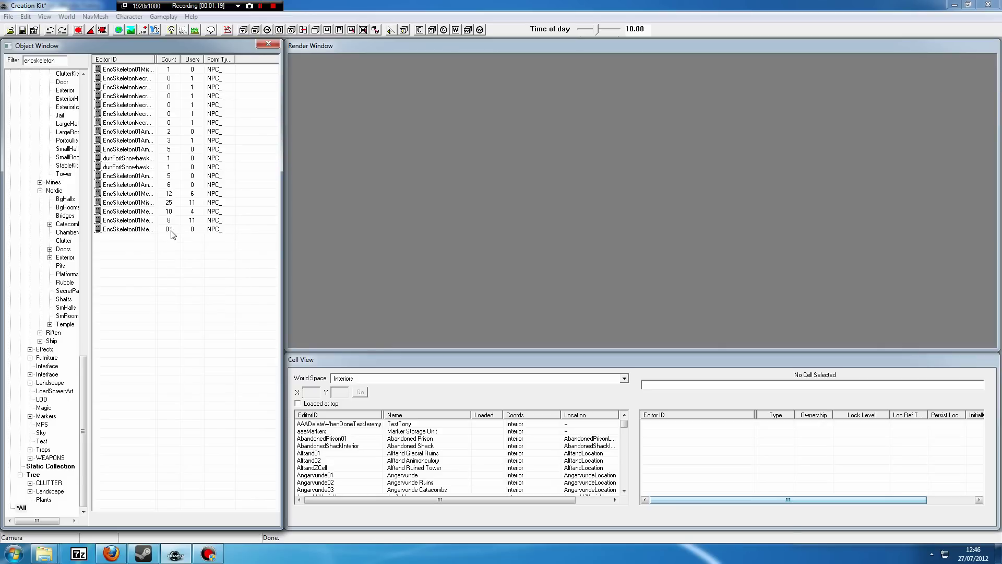
{"action": "left_click", "coordinate": [139, 233]}
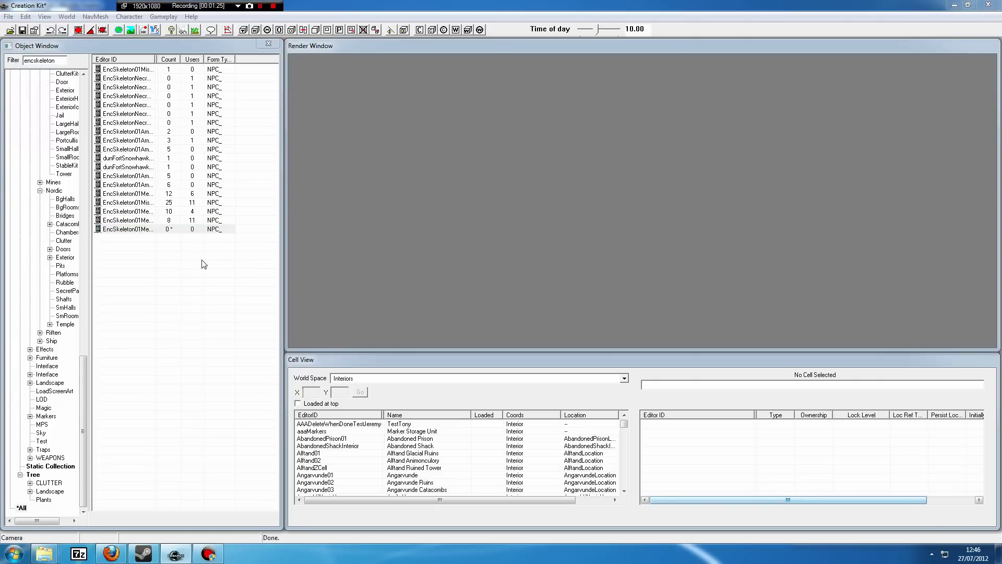
{"action": "double_click", "coordinate": [126, 229]}
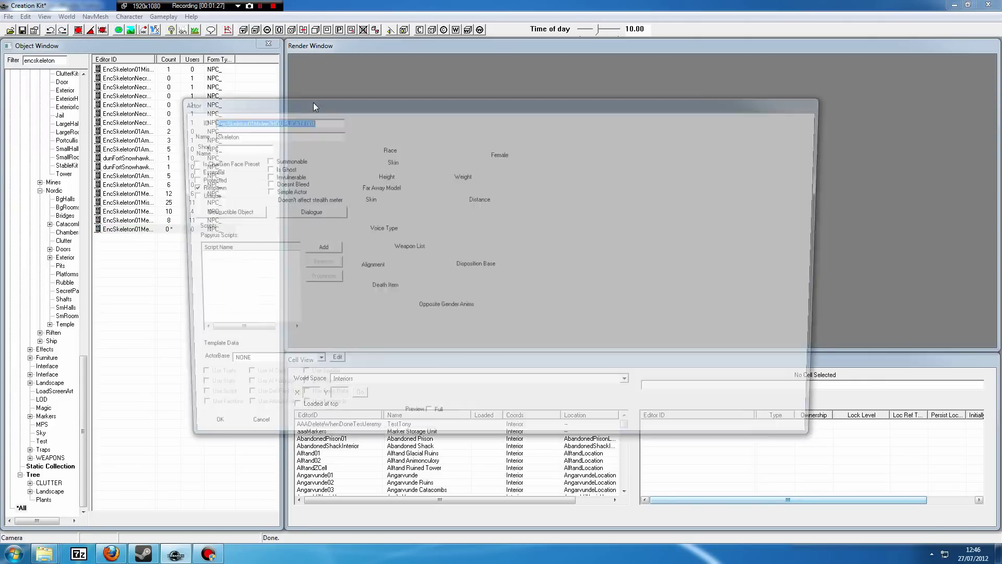
{"action": "left_click_drag", "start_coordinate": [309, 121], "coordinate": [267, 121]}
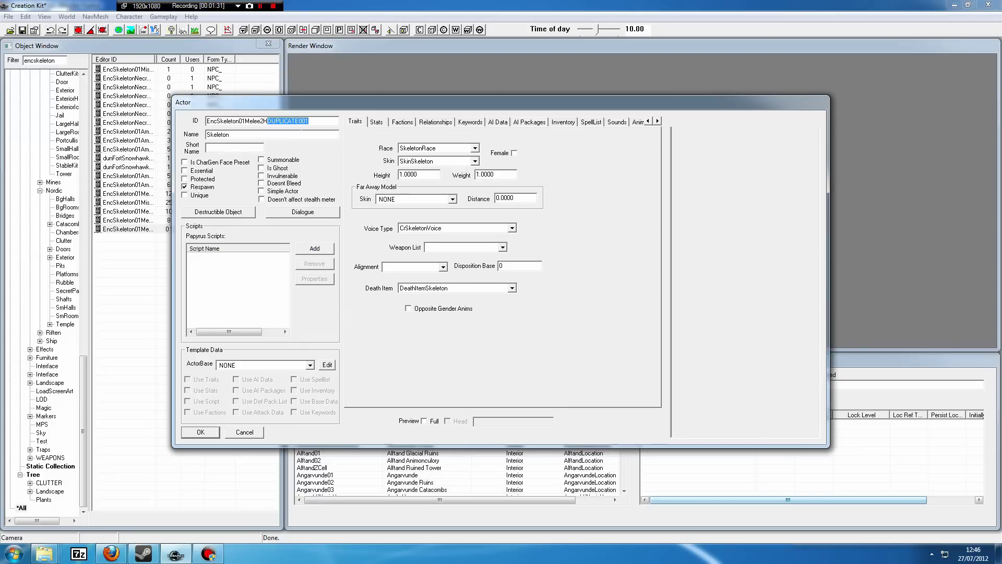
{"action": "type", "text": "T"}
{"action": "left_click", "coordinate": [282, 133]}
Enable the full model preview and set the Skeleton Titan's height to 1.5.
{"action": "left_click", "coordinate": [424, 420]}
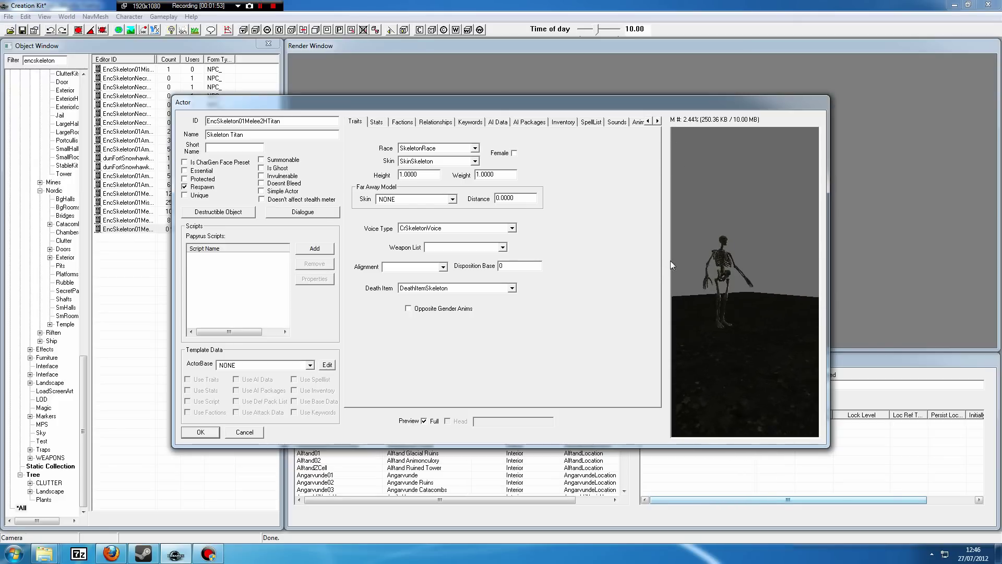
{"action": "scroll", "coordinate": [694, 262], "scroll_direction": "up", "scroll_amount": 5}
{"action": "scroll", "coordinate": [724, 268], "scroll_direction": "down", "scroll_amount": 5}
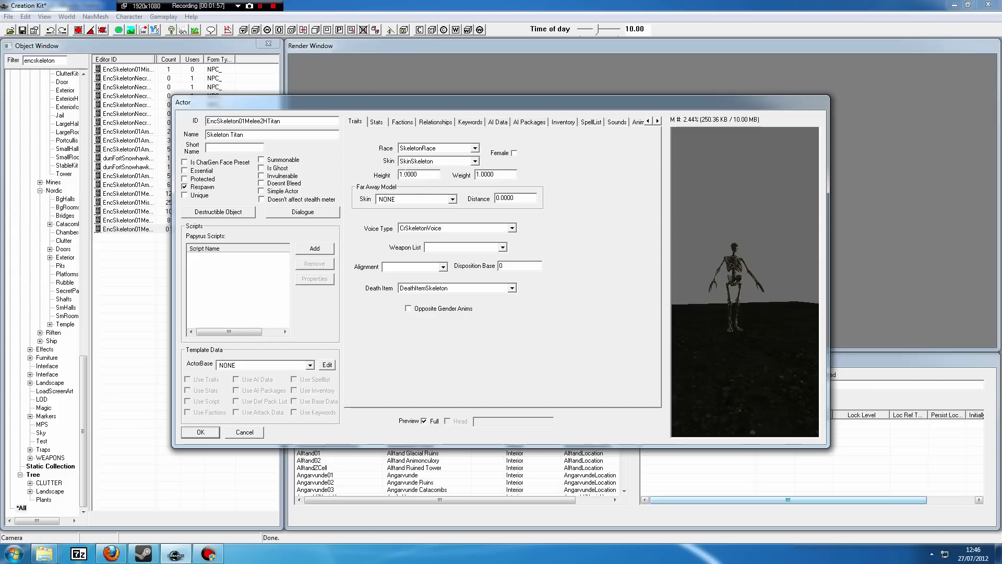
{"action": "left_click_drag", "start_coordinate": [405, 174], "coordinate": [415, 174]}
{"action": "type", "text": "5"}
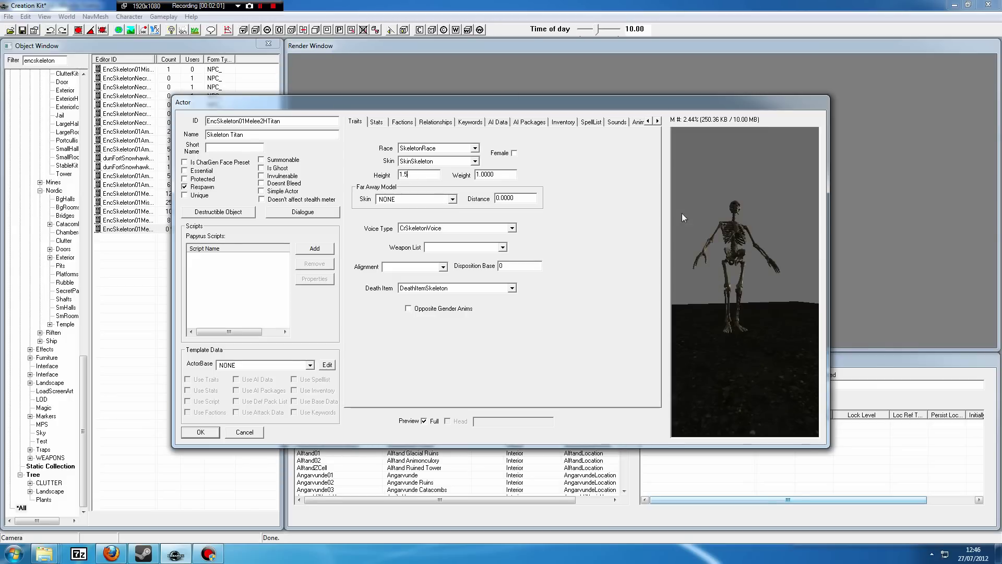
{"action": "double_click", "coordinate": [413, 174]}
{"action": "type", "text": "1"}
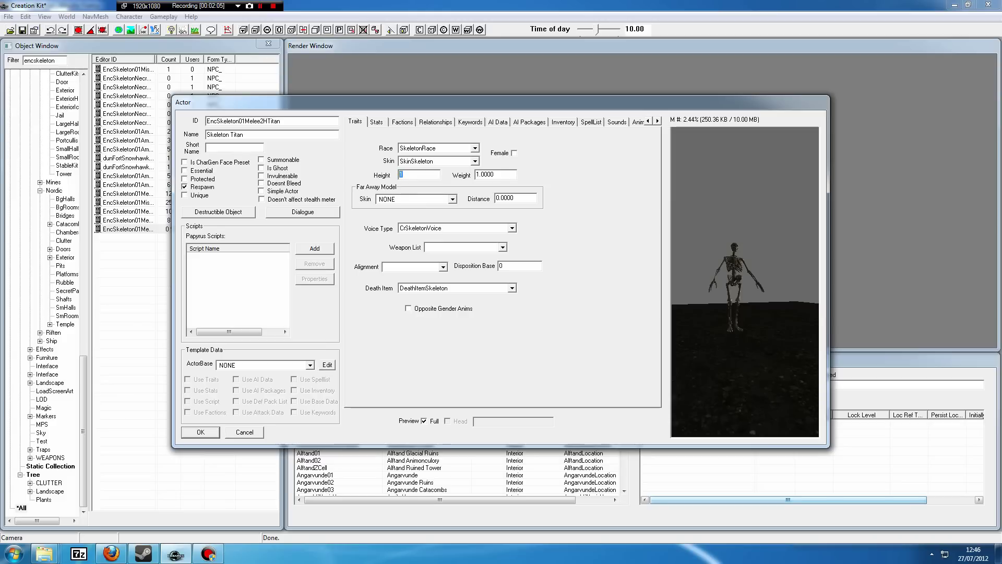
{"action": "type", "text": "2"}
{"action": "left_click", "coordinate": [709, 215]}
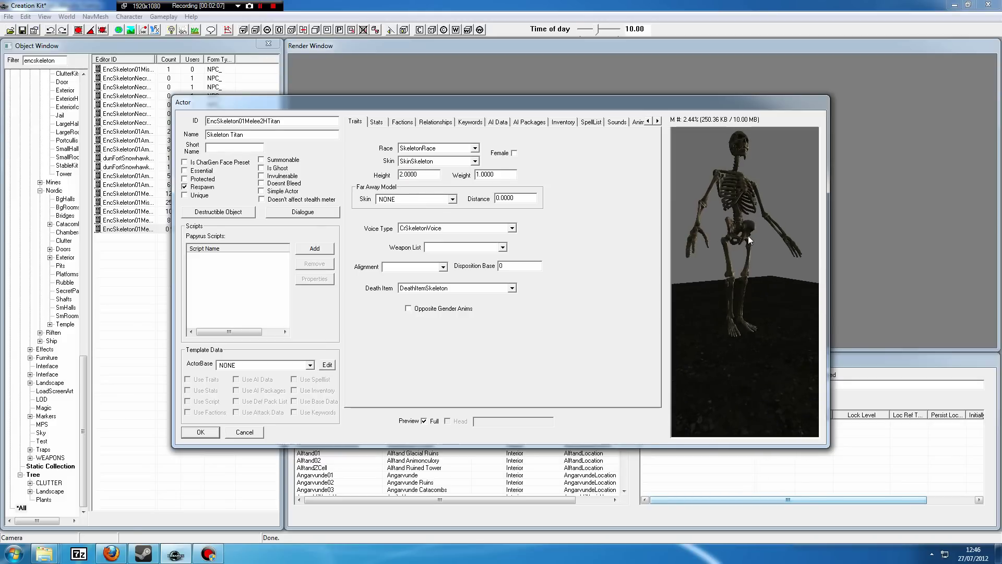
{"action": "double_click", "coordinate": [412, 174]}
{"action": "type", "text": "1"}
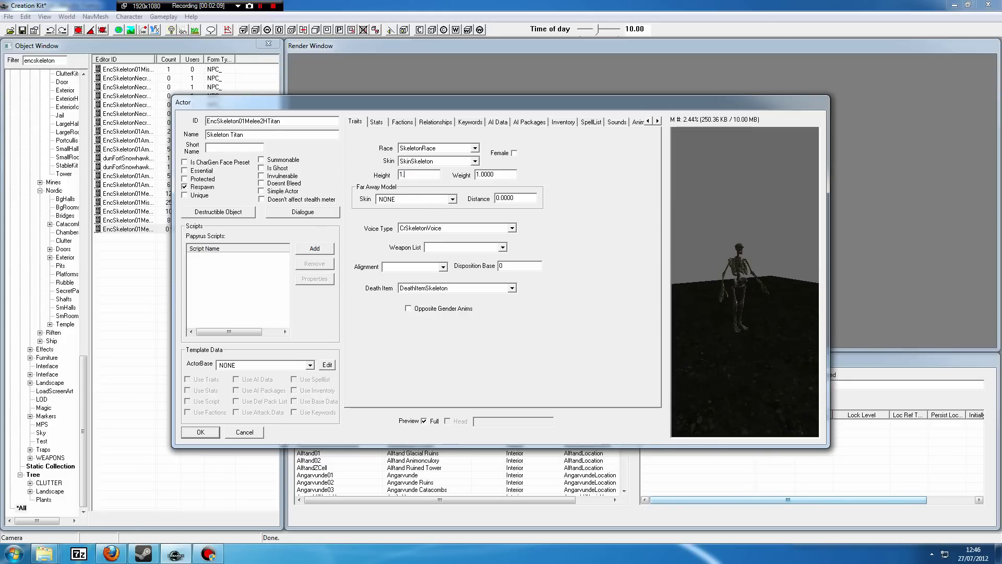
{"action": "type", "text": ".5"}
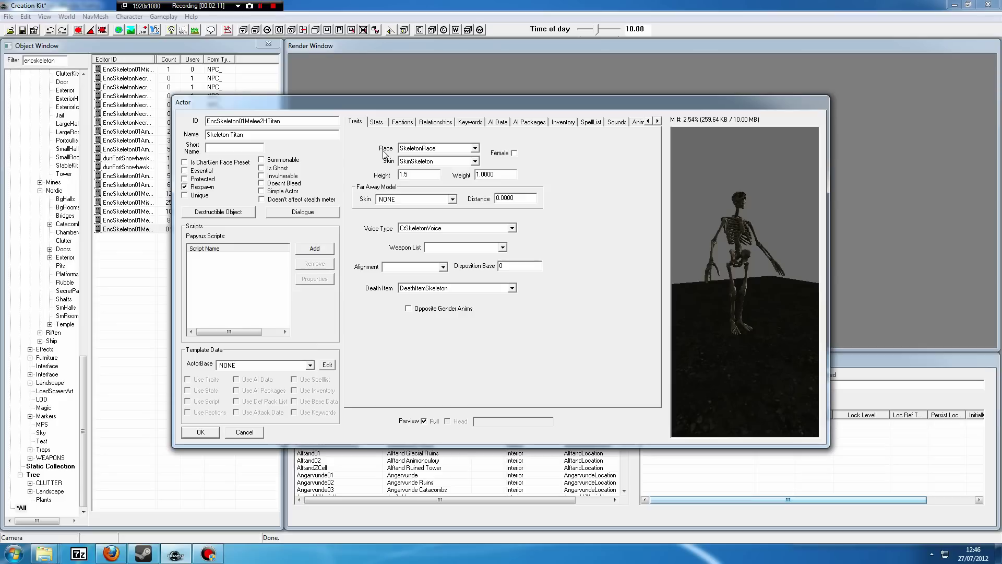
{"action": "left_click", "coordinate": [373, 122]}
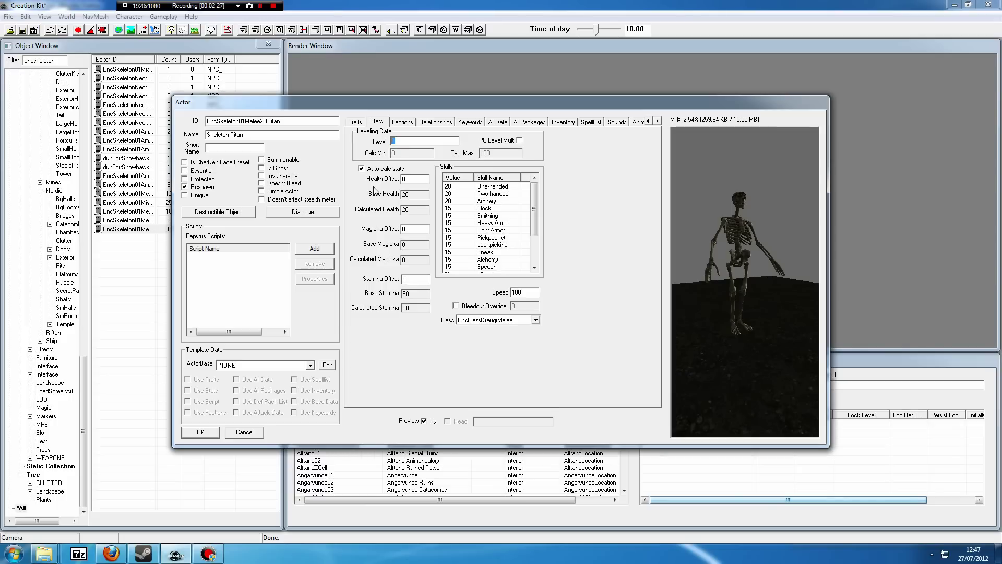
Set the Skeleton Titan's level to 20 and its health offset to 200.
{"action": "type", "text": "20"}
{"action": "left_click", "coordinate": [270, 135]}
{"action": "left_click", "coordinate": [409, 141]}
{"action": "key", "text": "Tab"}
{"action": "type", "text": "20"}
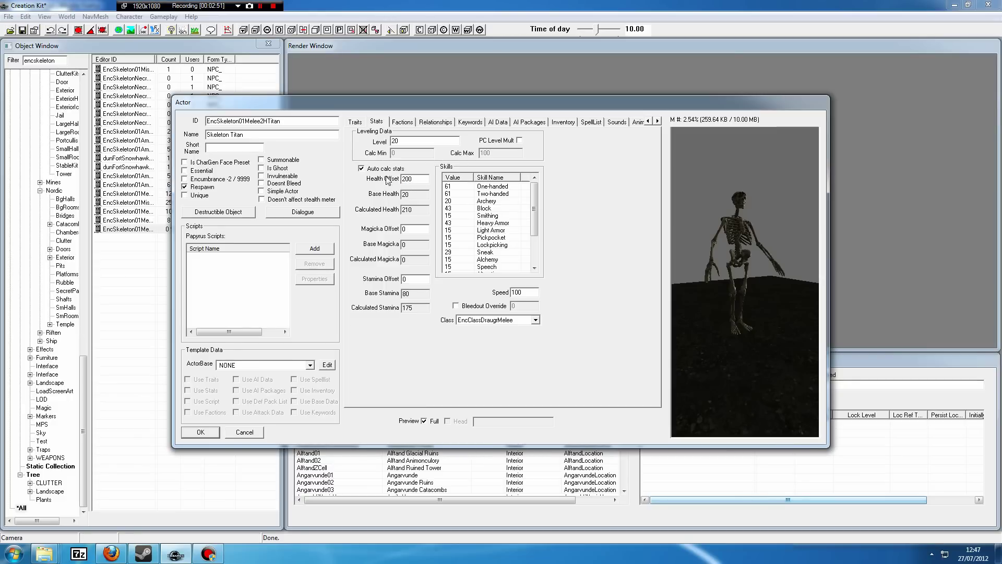
{"action": "left_click", "coordinate": [362, 169]}
{"action": "left_click", "coordinate": [363, 169]}
Set speed to 80 and stamina offset to 100, toggling Auto calc stats to refresh.
{"action": "double_click", "coordinate": [526, 291]}
{"action": "type", "text": "80"}
{"action": "type", "text": "100"}
{"action": "left_click", "coordinate": [361, 168]}
{"action": "left_click", "coordinate": [362, 169]}
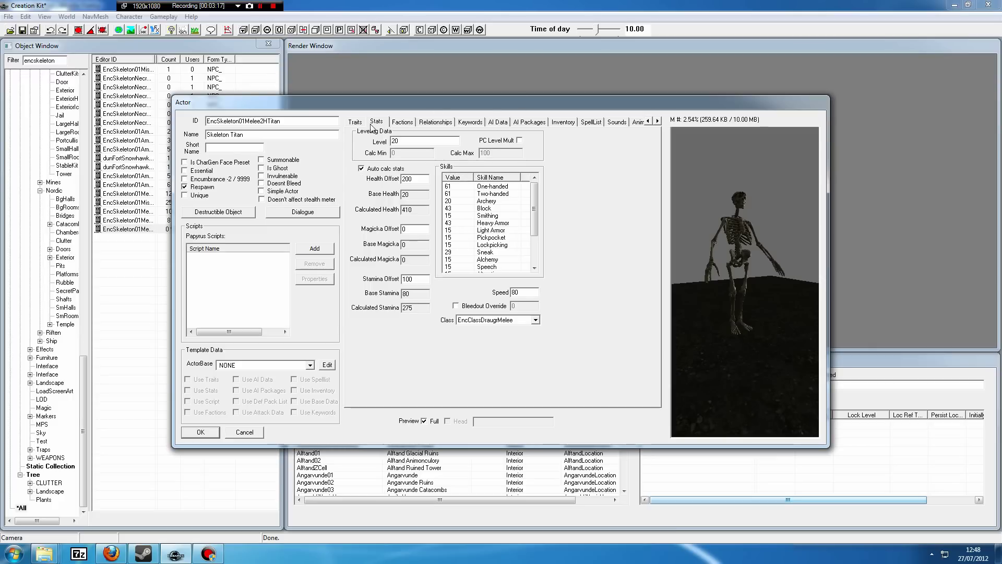
Save the edited Skeleton Titan actor, confirming the renamed record.
{"action": "left_click", "coordinate": [355, 122]}
{"action": "left_click", "coordinate": [520, 125]}
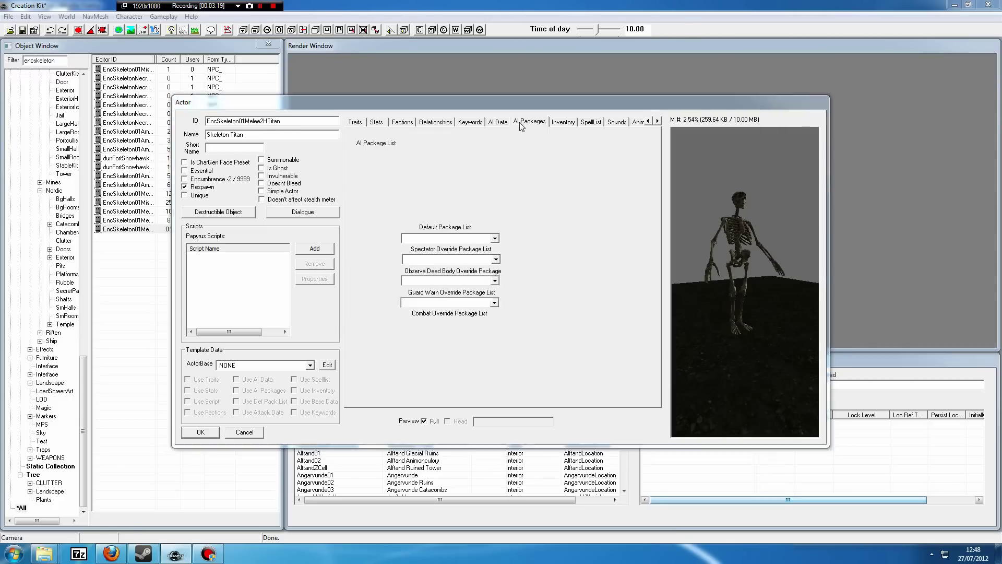
{"action": "left_click", "coordinate": [214, 433]}
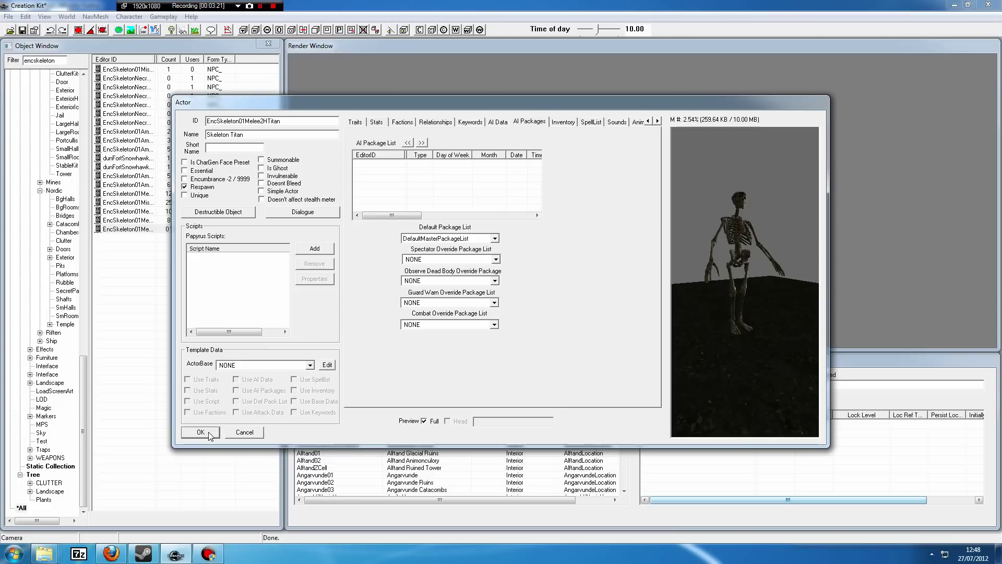
{"action": "left_click", "coordinate": [574, 323]}
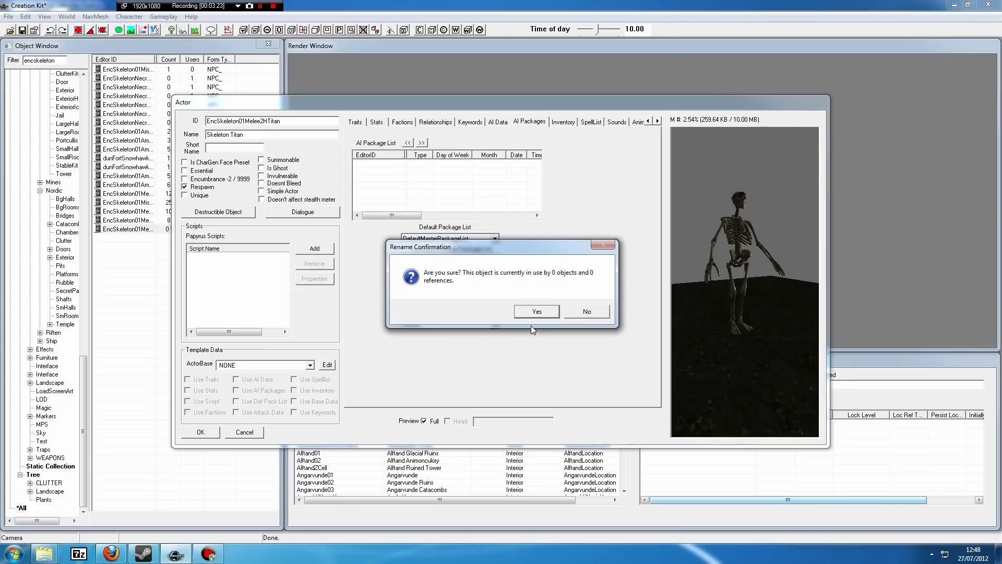
{"action": "left_click", "coordinate": [530, 314]}
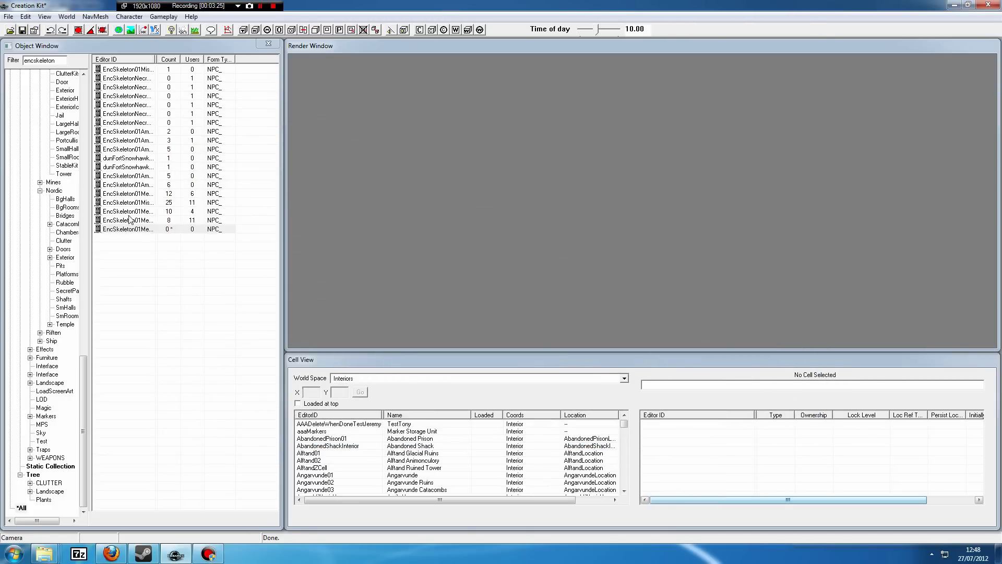
Duplicate the EncSkeleton01Melee1H actor and change the copy's ID to EncSkeleton01Melee1HMage.
{"action": "left_click", "coordinate": [130, 212]}
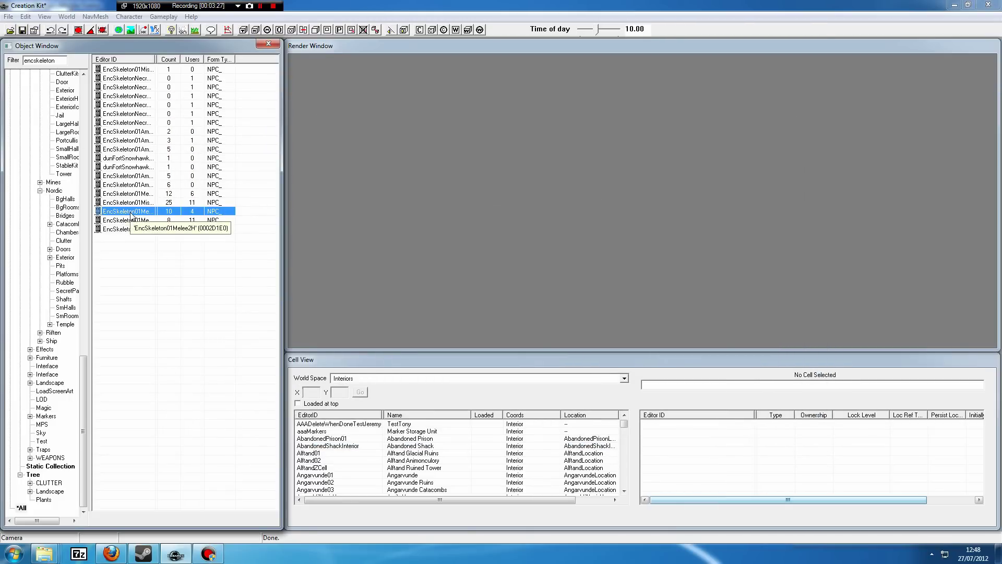
{"action": "left_click", "coordinate": [131, 220]}
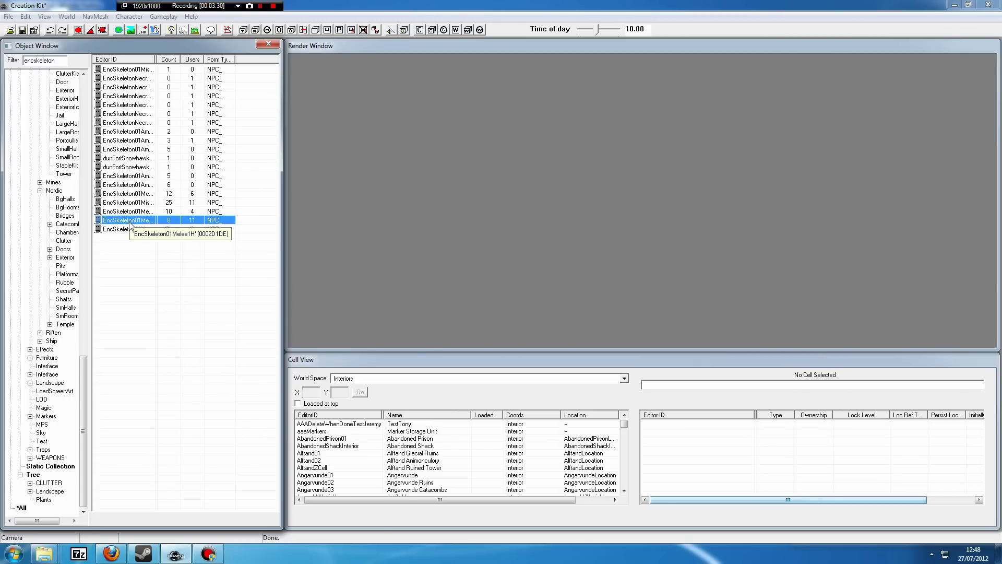
{"action": "right_click", "coordinate": [131, 221]}
{"action": "left_click", "coordinate": [161, 249]}
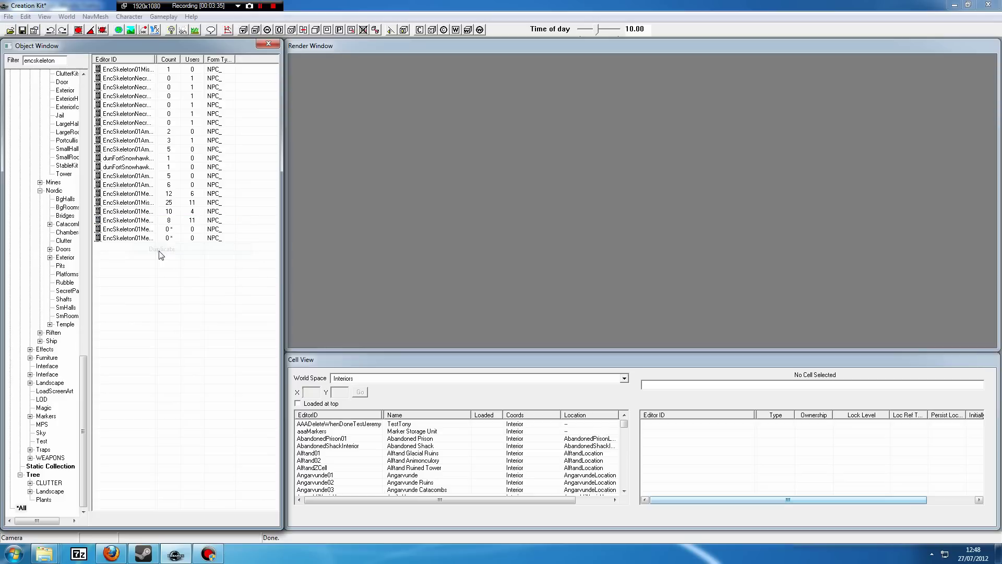
{"action": "left_click", "coordinate": [144, 238]}
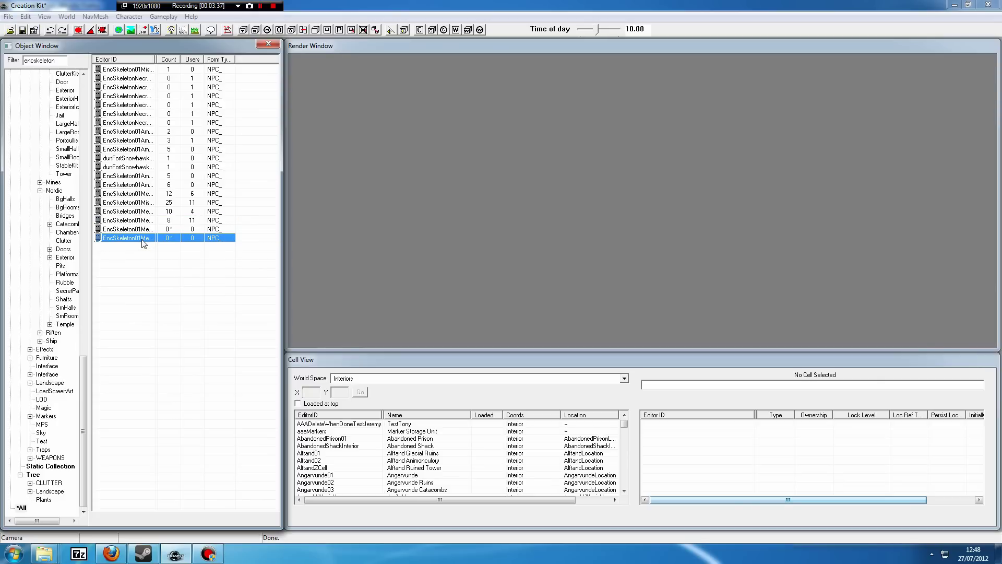
{"action": "left_click", "coordinate": [142, 241]}
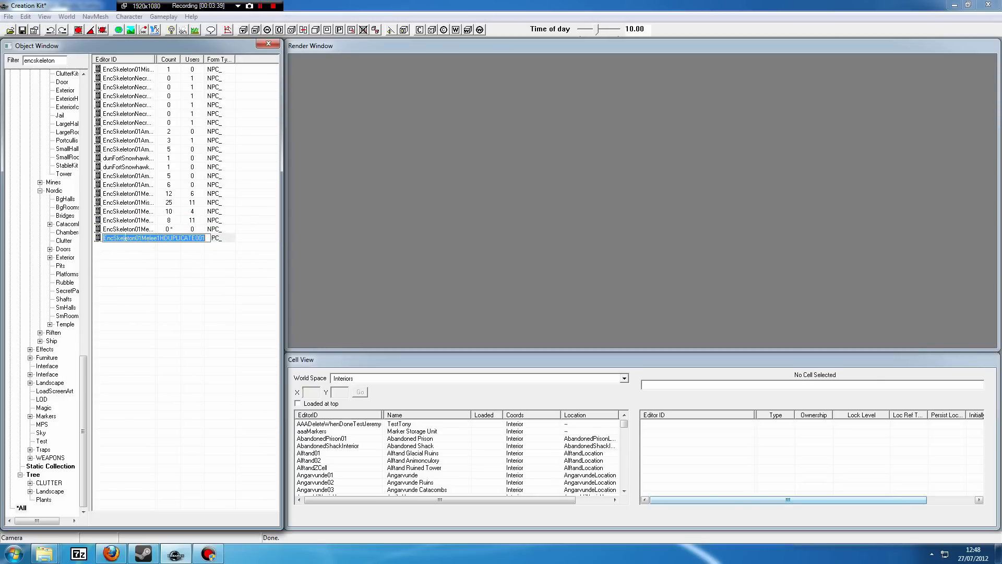
{"action": "key", "text": "Return"}
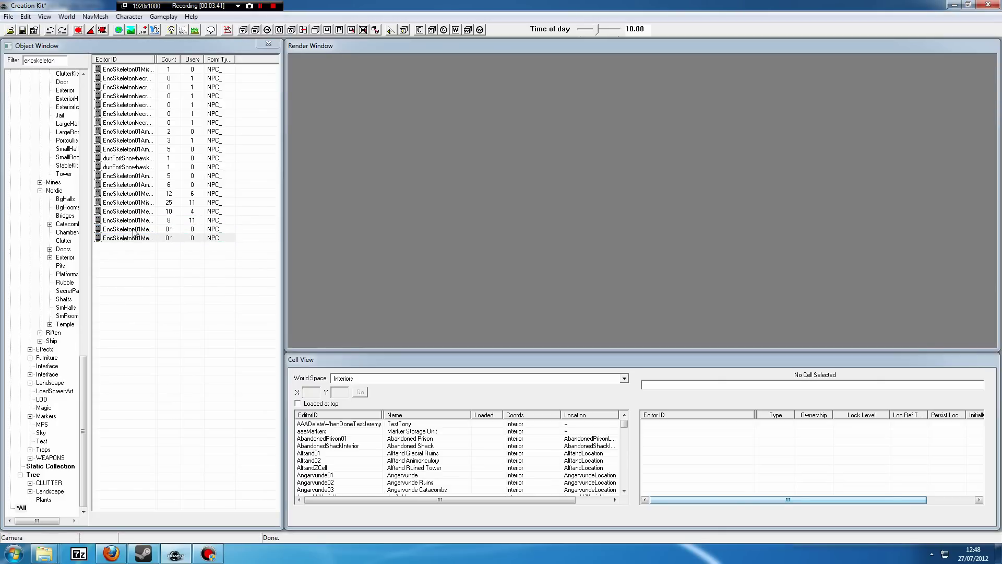
{"action": "double_click", "coordinate": [134, 231]}
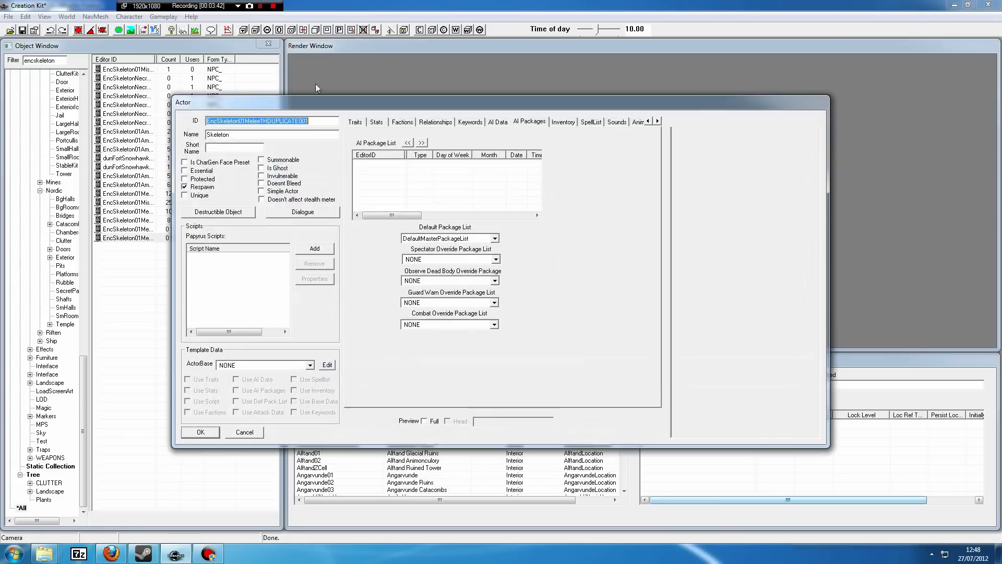
{"action": "left_click_drag", "start_coordinate": [320, 120], "coordinate": [267, 120]}
{"action": "type", "text": "Mage"}
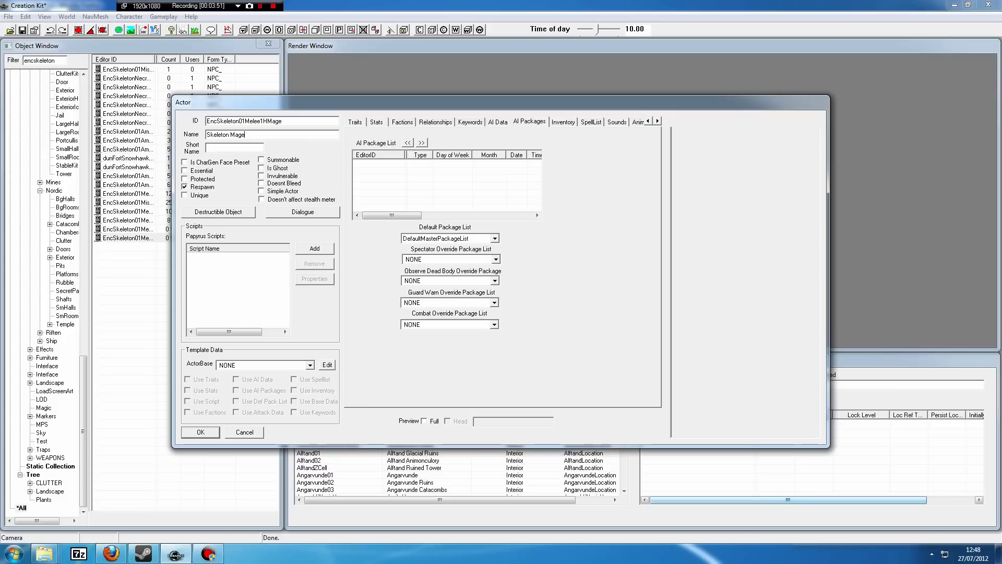
Set Skeleton Mage's height to 0.9 and turn on the preview.
{"action": "left_click", "coordinate": [357, 122]}
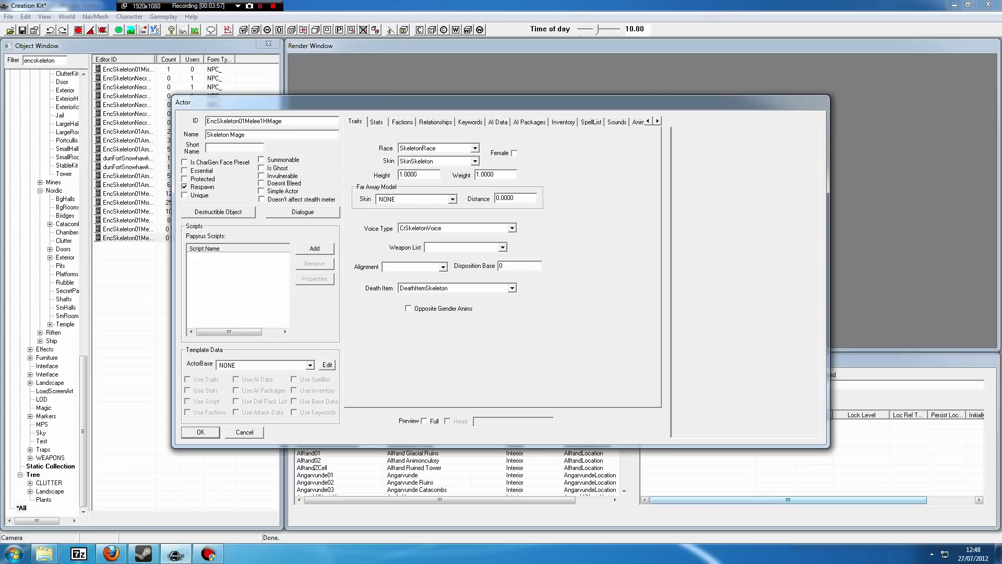
{"action": "key", "text": "Tab"}
{"action": "type", "text": "0.9"}
{"action": "left_click", "coordinate": [423, 420]}
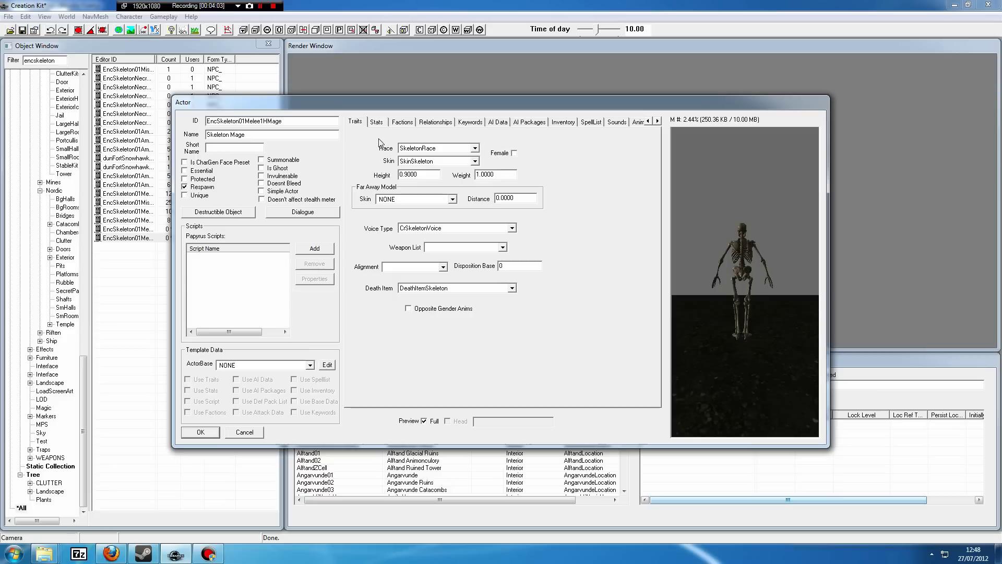
Set level 15, health offset 150 and magicka offset 250, refreshing auto-calculated stats.
{"action": "left_click", "coordinate": [378, 123]}
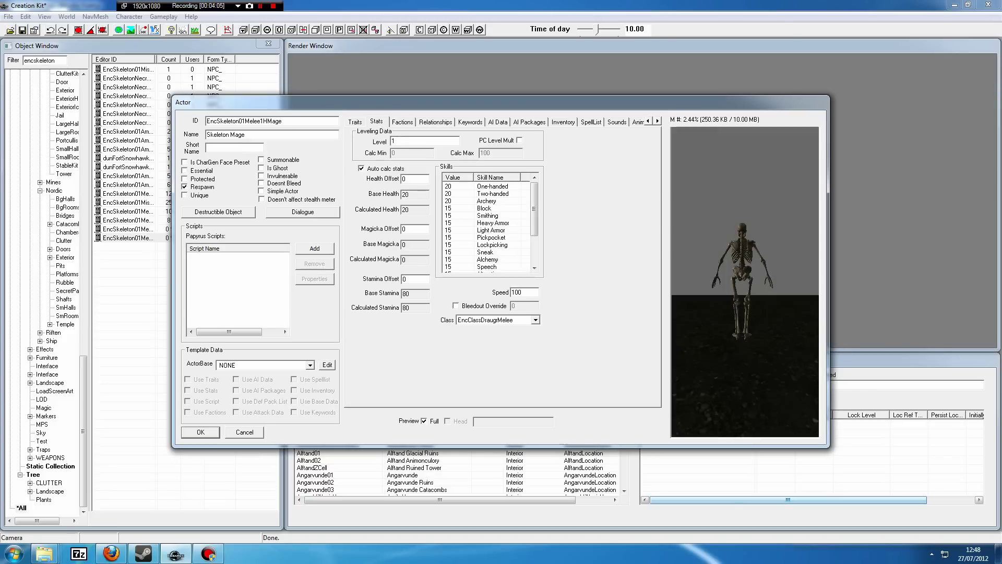
{"action": "type", "text": "1"}
{"action": "key", "text": "Tab"}
{"action": "type", "text": "150"}
{"action": "key", "text": "Tab"}
{"action": "double_click", "coordinate": [361, 168]}
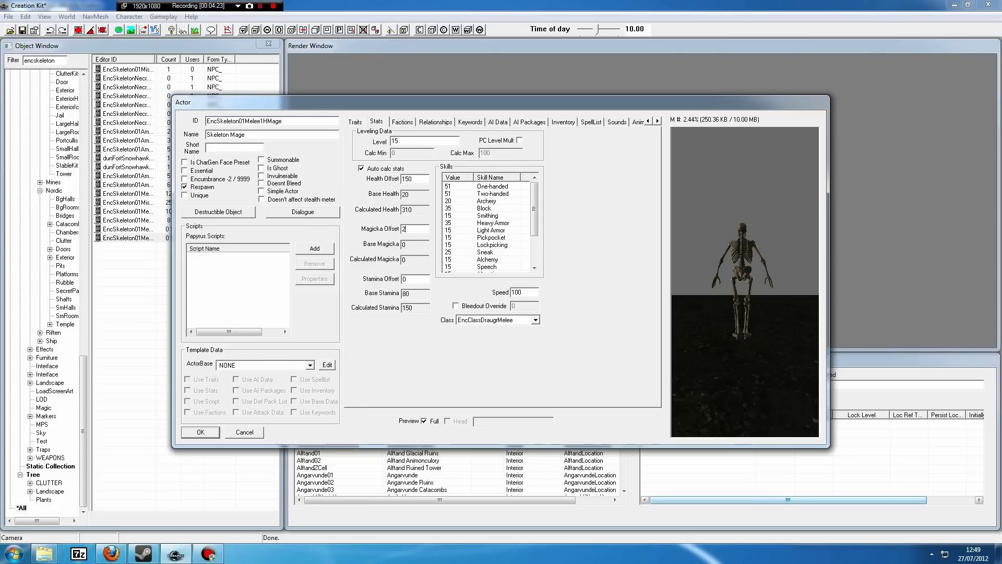
{"action": "type", "text": "50"}
{"action": "left_click", "coordinate": [360, 168]}
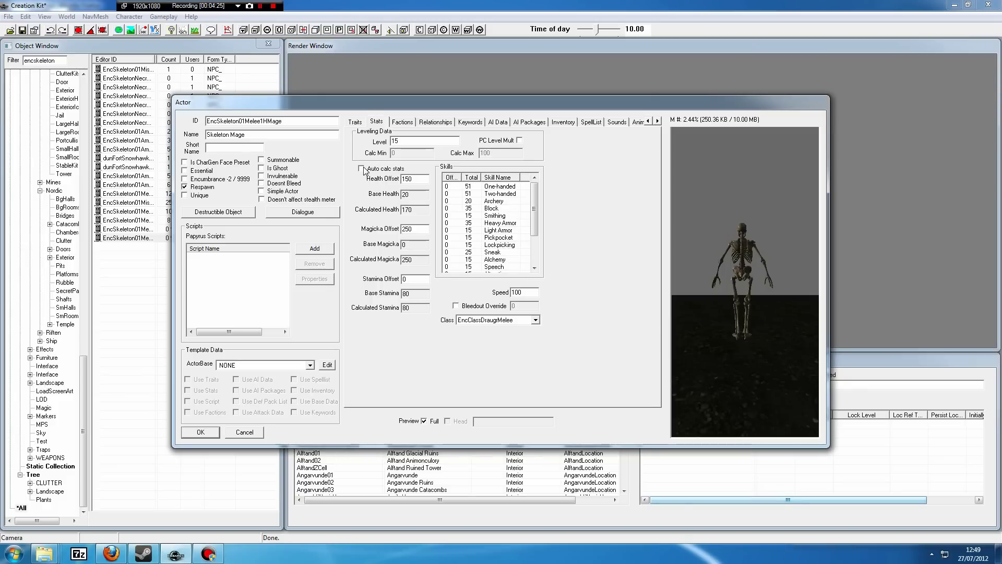
{"action": "left_click", "coordinate": [361, 168]}
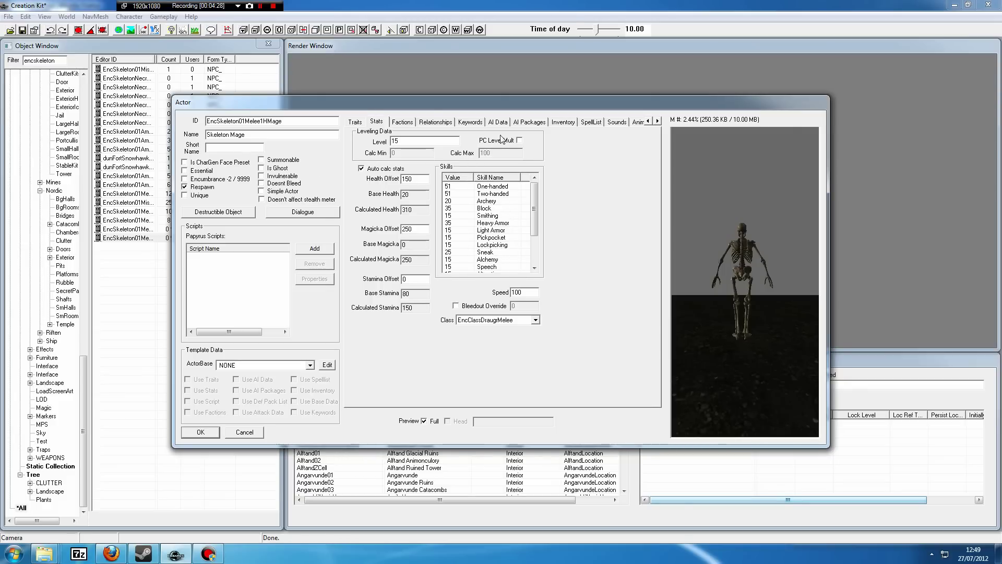
Add a new spell entry and pick FrostbiteLeftHand from the Select Form list.
{"action": "left_click", "coordinate": [591, 123]}
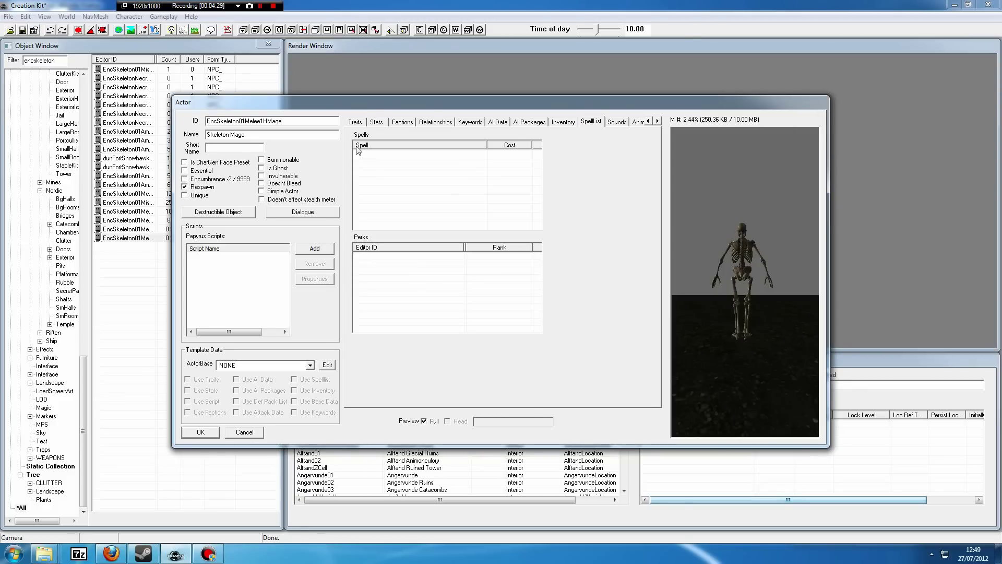
{"action": "right_click", "coordinate": [369, 163]}
{"action": "left_click", "coordinate": [391, 167]}
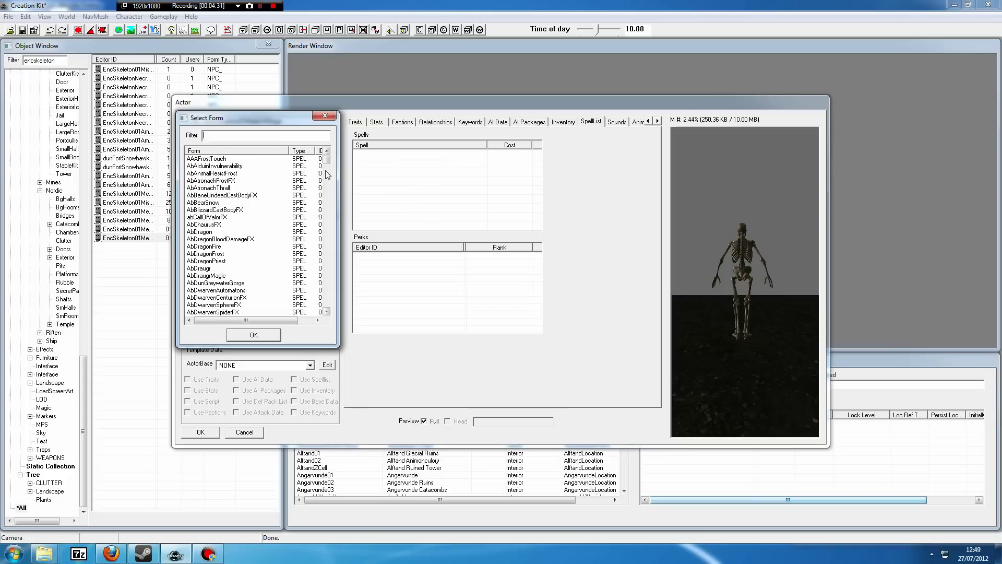
{"action": "left_click_drag", "start_coordinate": [326, 169], "coordinate": [325, 217]}
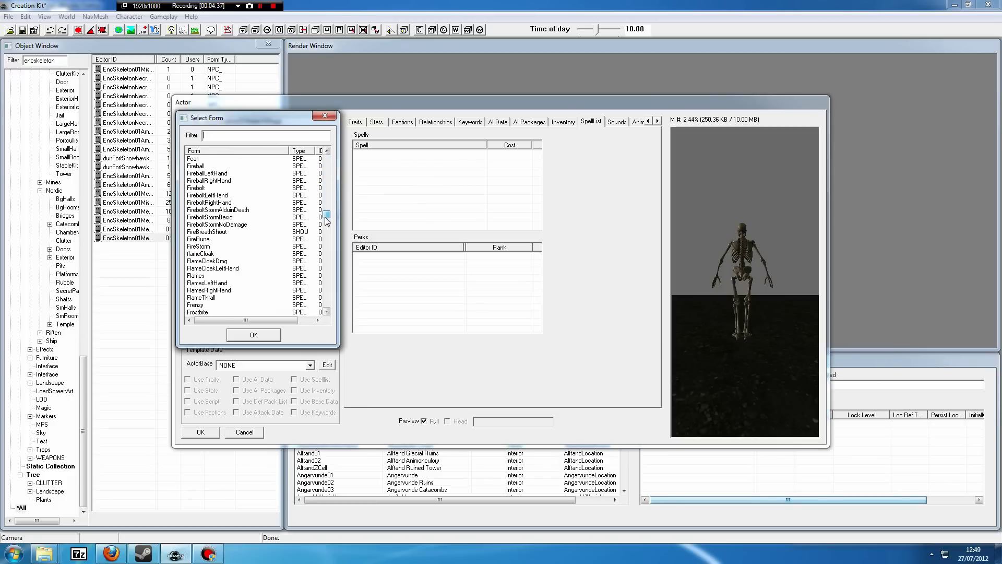
{"action": "left_click", "coordinate": [214, 312]}
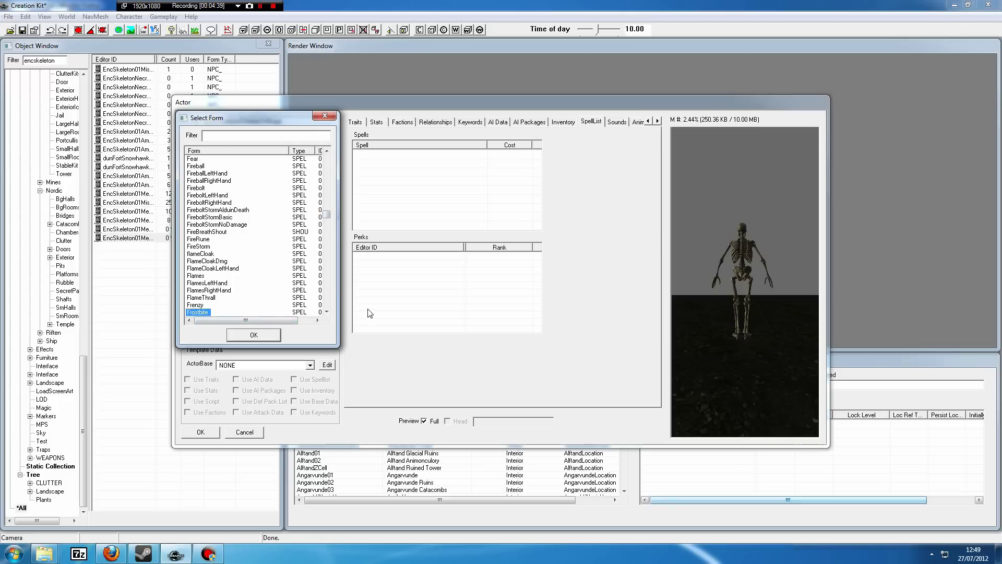
{"action": "left_click", "coordinate": [326, 311]}
{"action": "left_click", "coordinate": [327, 312]}
{"action": "left_click", "coordinate": [326, 311]}
{"action": "left_click", "coordinate": [326, 311]}
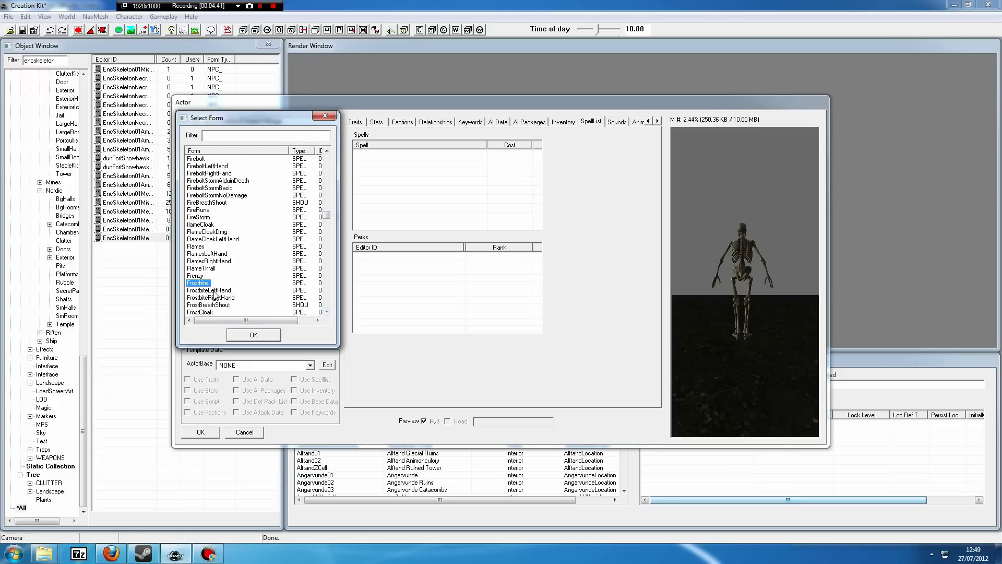
{"action": "left_click", "coordinate": [217, 289]}
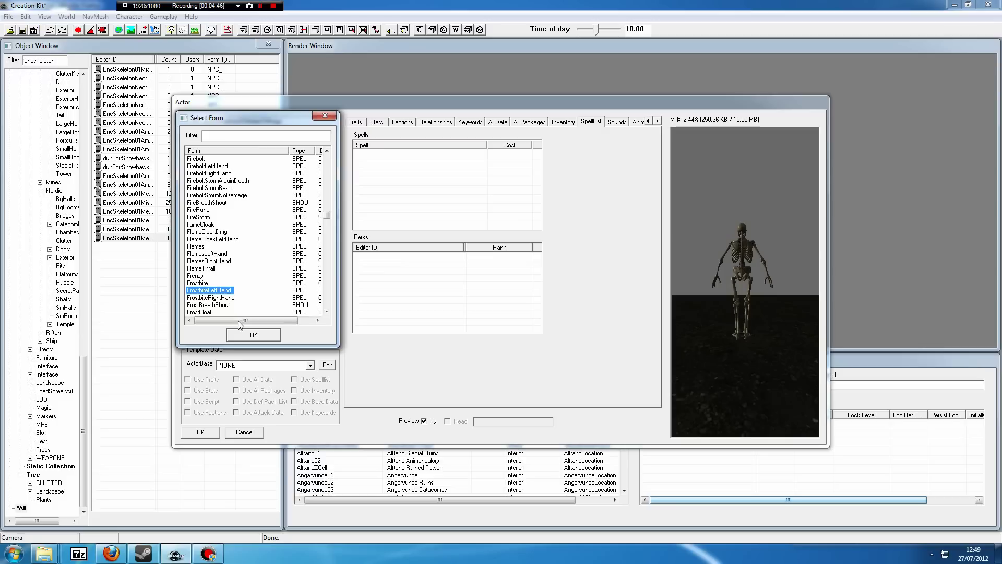
{"action": "left_click", "coordinate": [248, 333]}
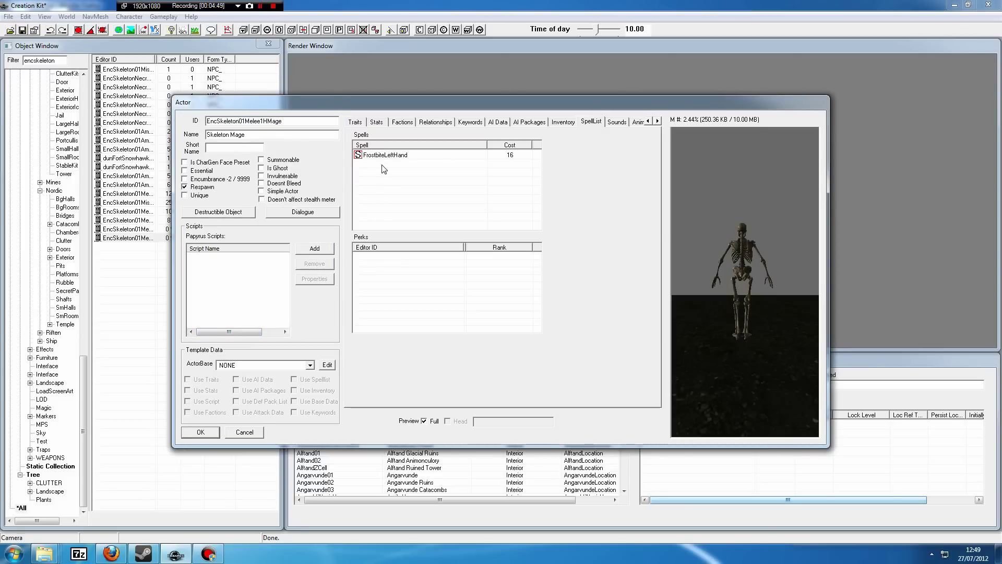
Replace the first weapon inventory entry with LItemDraugr02Weapon1H, leaving LootDraugrRandom in place.
{"action": "left_click", "coordinate": [565, 122]}
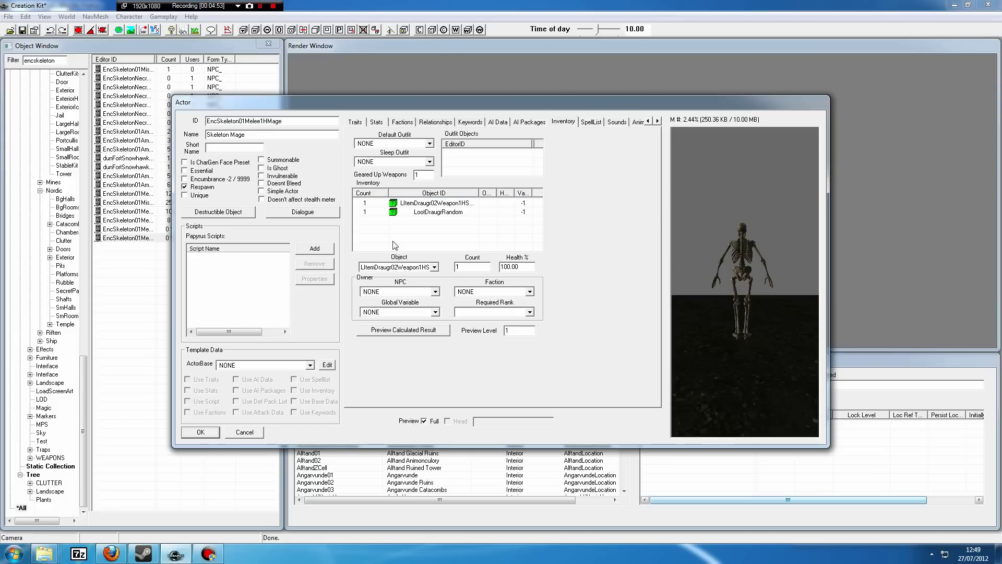
{"action": "left_click", "coordinate": [430, 205]}
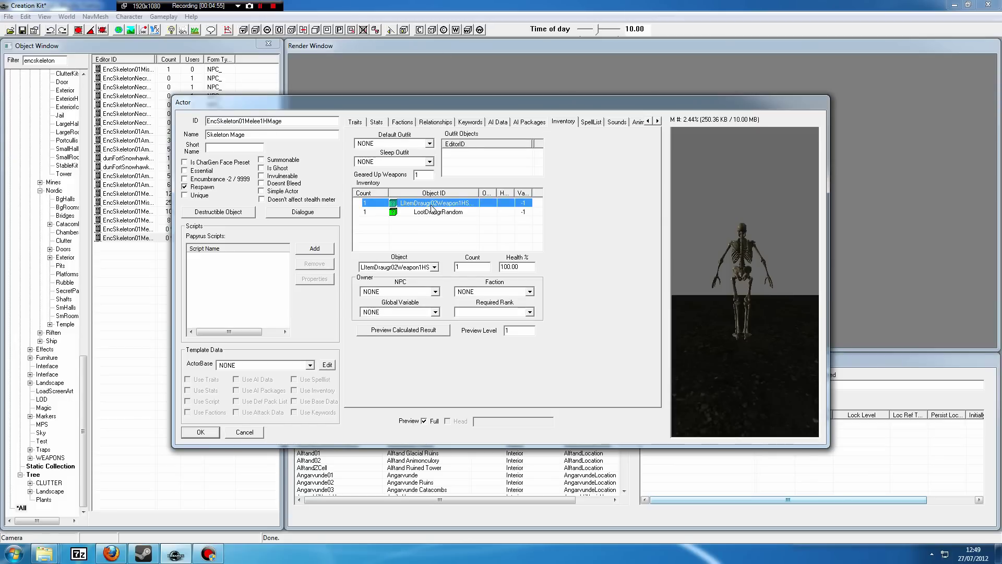
{"action": "left_click", "coordinate": [434, 267]}
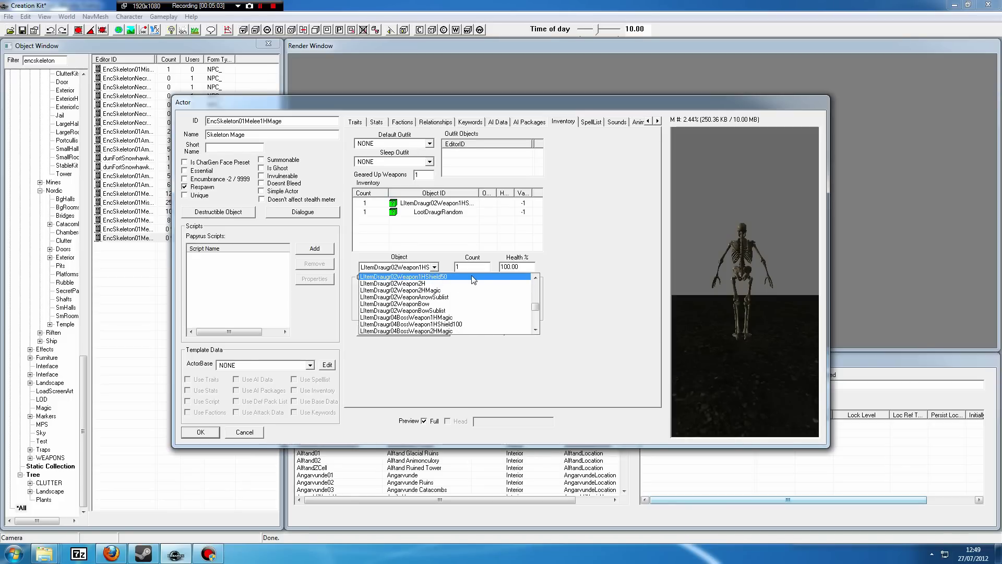
{"action": "left_click", "coordinate": [535, 279]}
{"action": "left_click", "coordinate": [535, 278]}
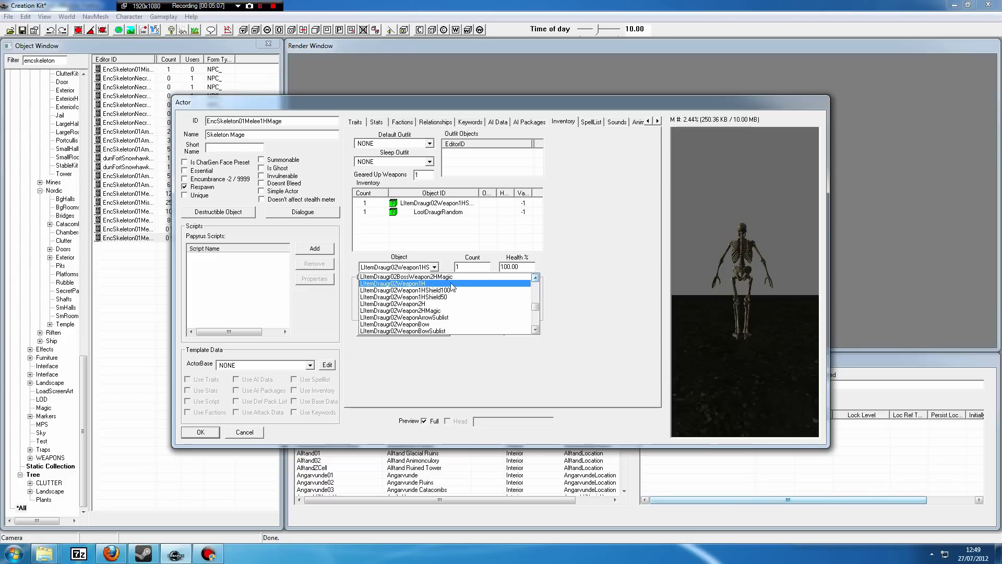
{"action": "left_click", "coordinate": [451, 277]}
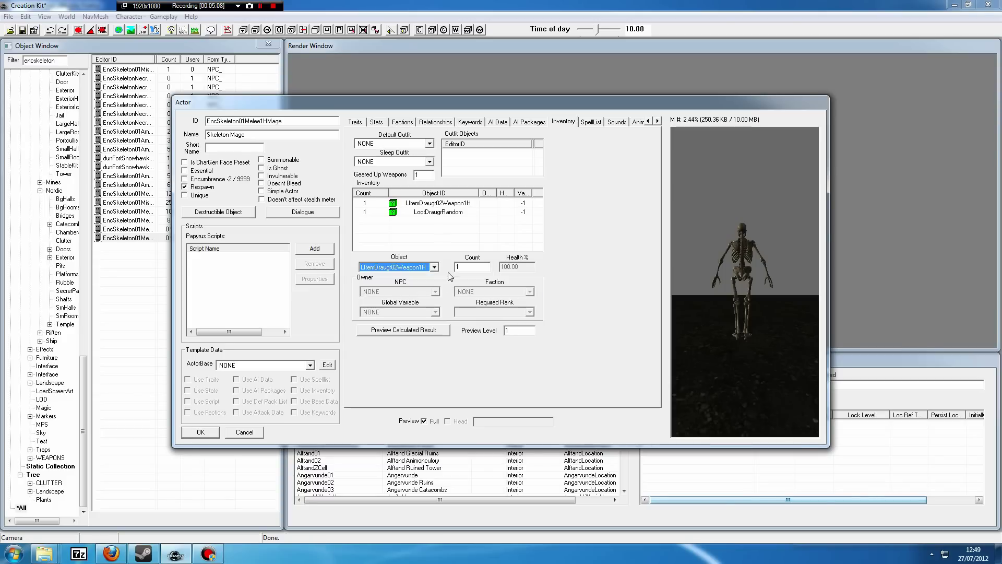
{"action": "left_click", "coordinate": [428, 214]}
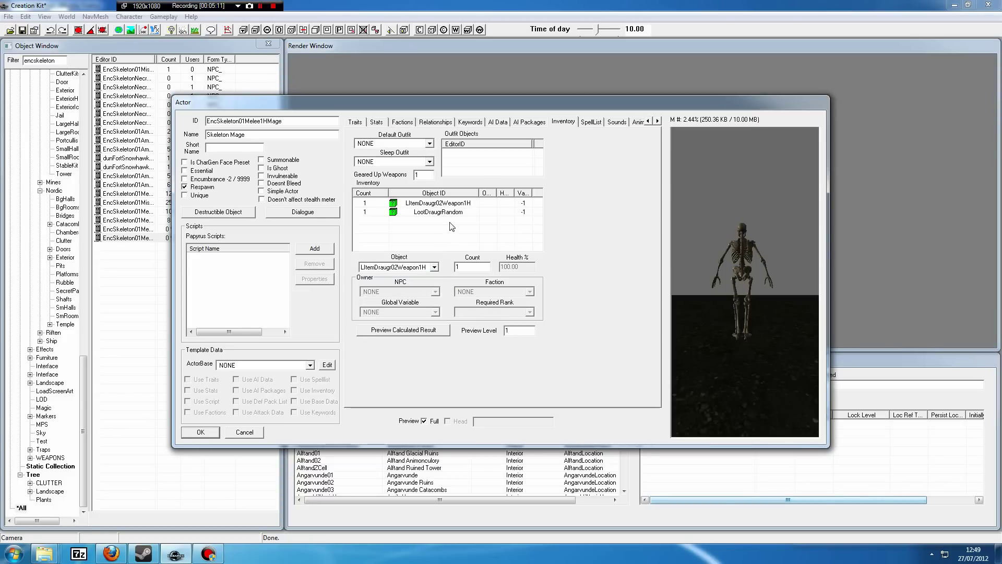
{"action": "left_click", "coordinate": [448, 214]}
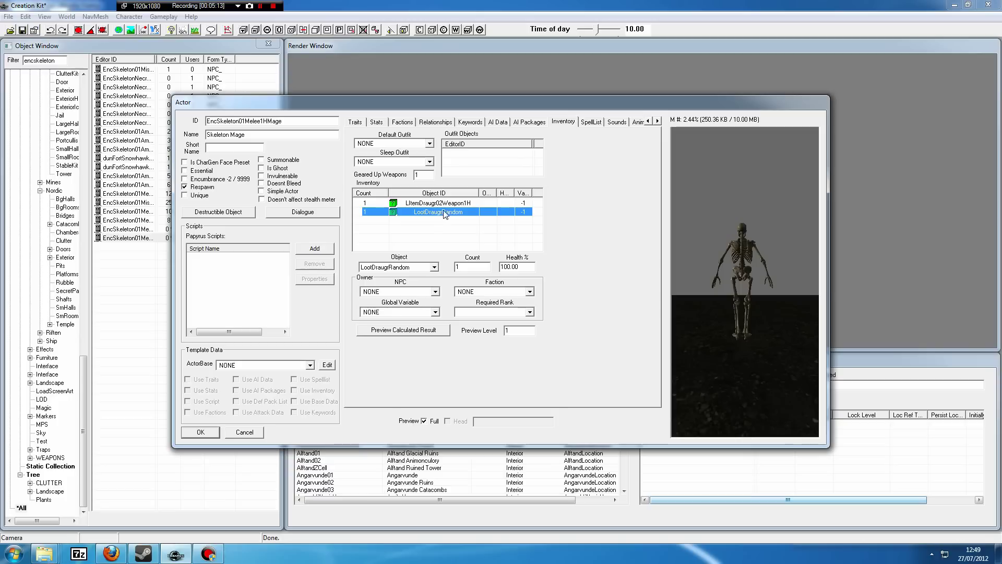
{"action": "left_click", "coordinate": [464, 266]}
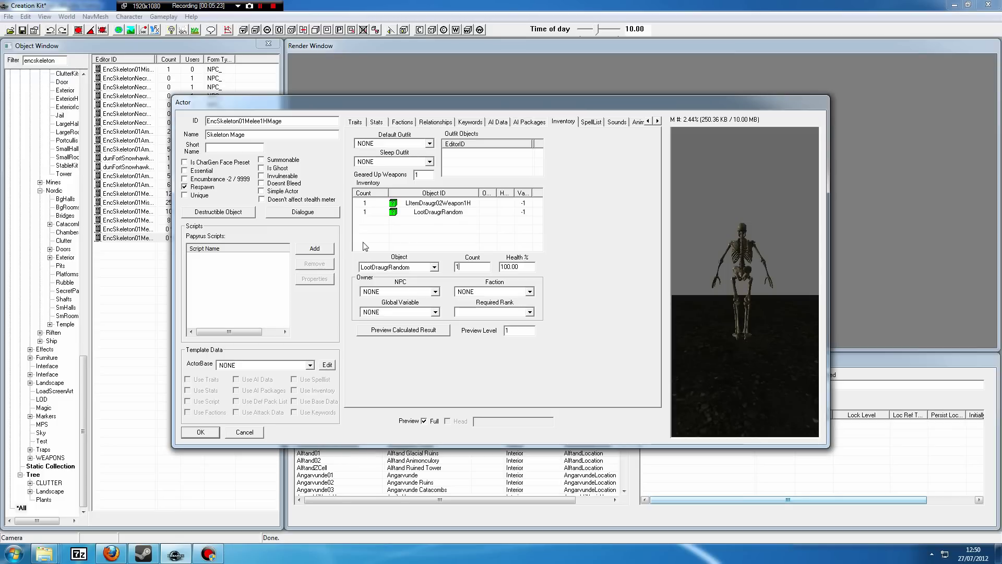
Replace the LootWarlockArmor15 loot with LootWarlockScrolls100 at a count of 3.
{"action": "right_click", "coordinate": [409, 226]}
{"action": "left_click", "coordinate": [432, 232]}
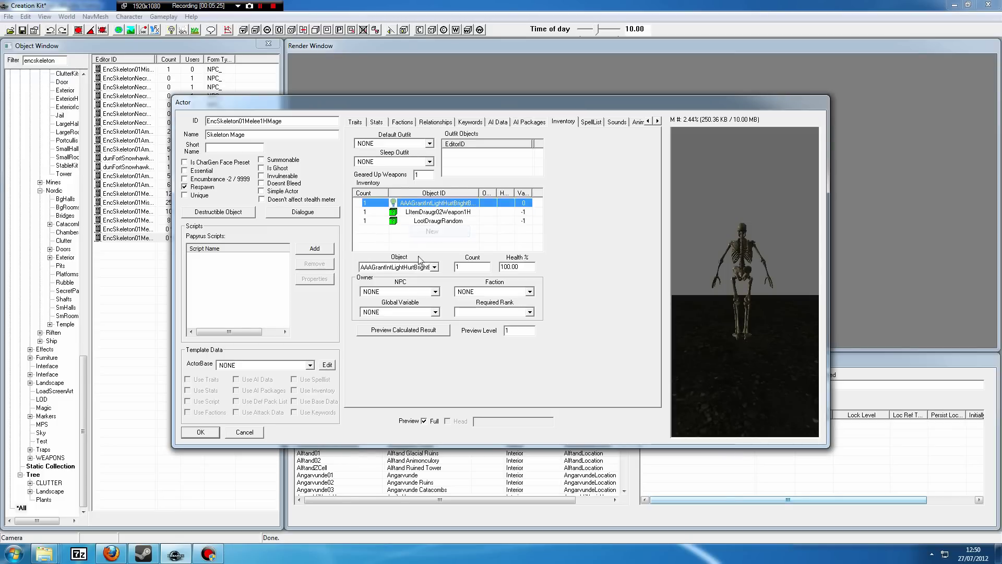
{"action": "left_click", "coordinate": [414, 266]}
{"action": "type", "text": "lootw"}
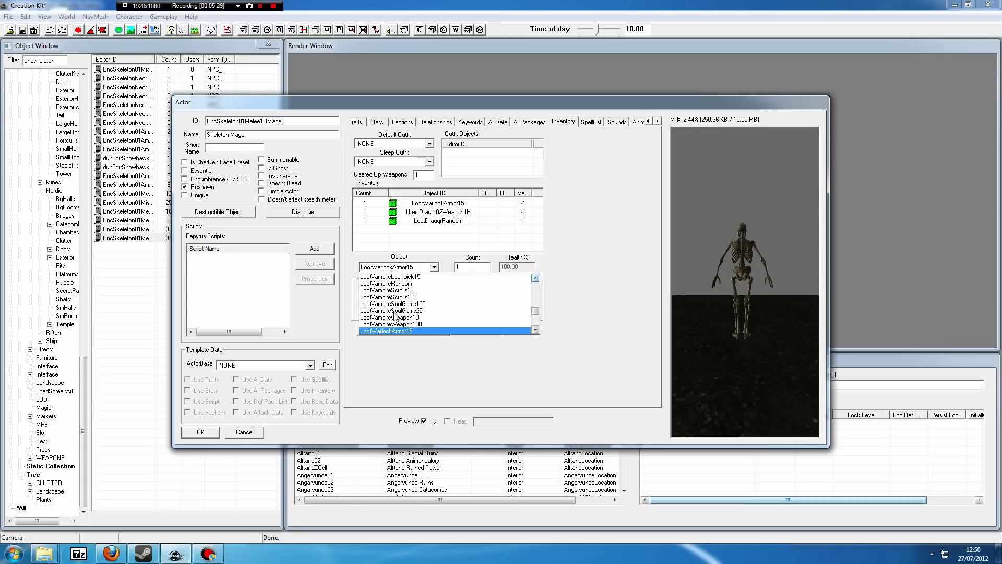
{"action": "left_click", "coordinate": [535, 330]}
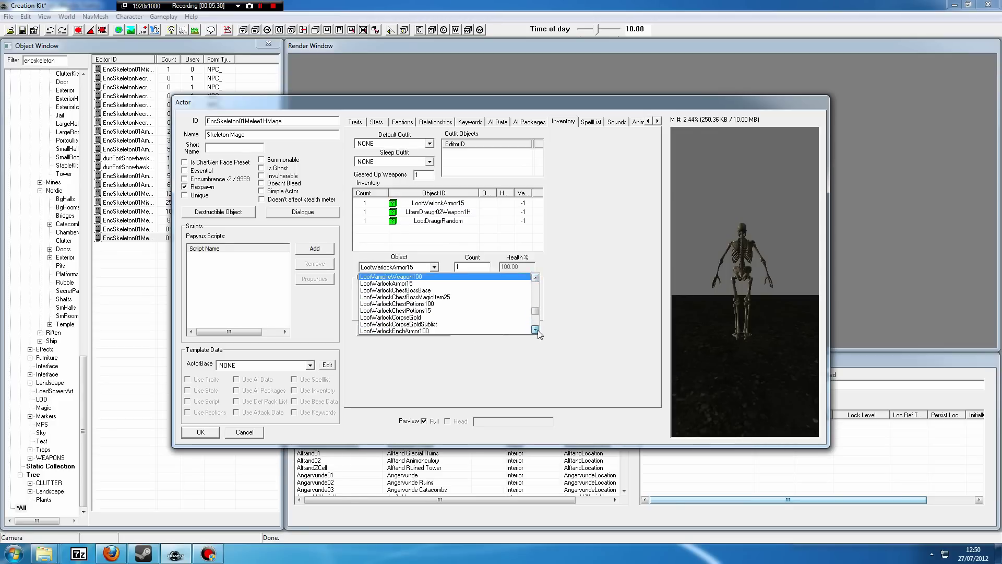
{"action": "left_click", "coordinate": [536, 330]}
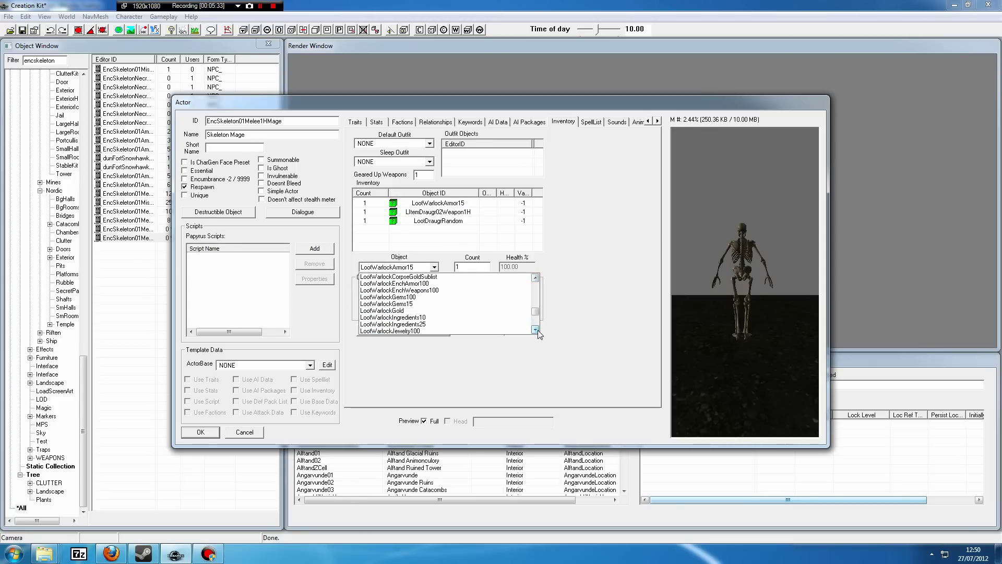
{"action": "left_click", "coordinate": [536, 330]}
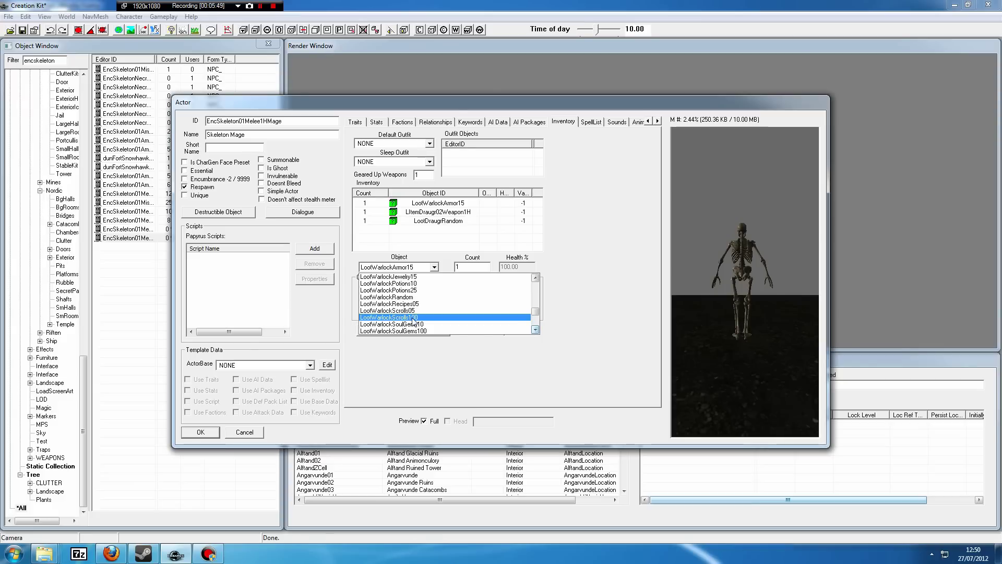
{"action": "left_click", "coordinate": [413, 317]}
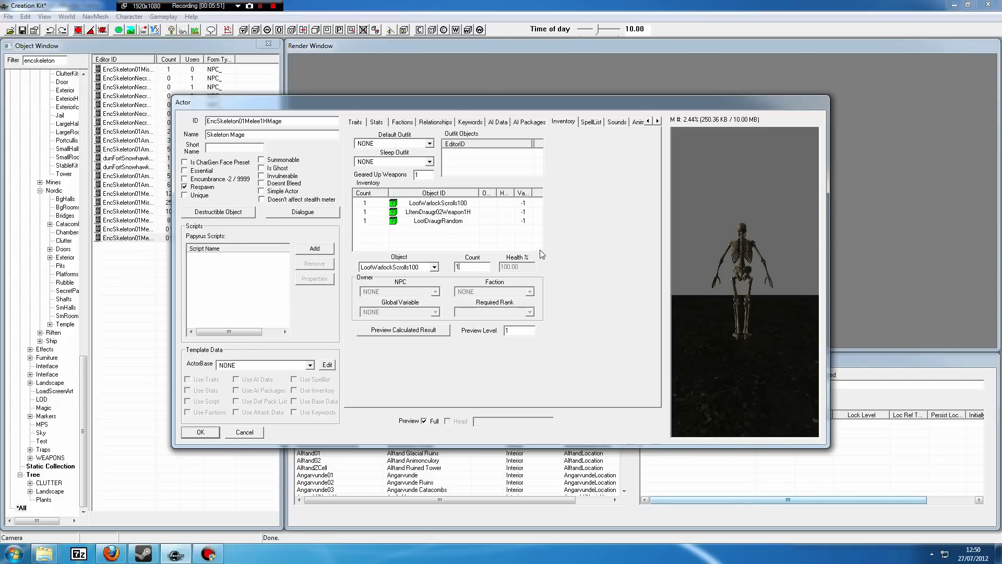
{"action": "type", "text": "3"}
{"action": "left_click", "coordinate": [486, 246]}
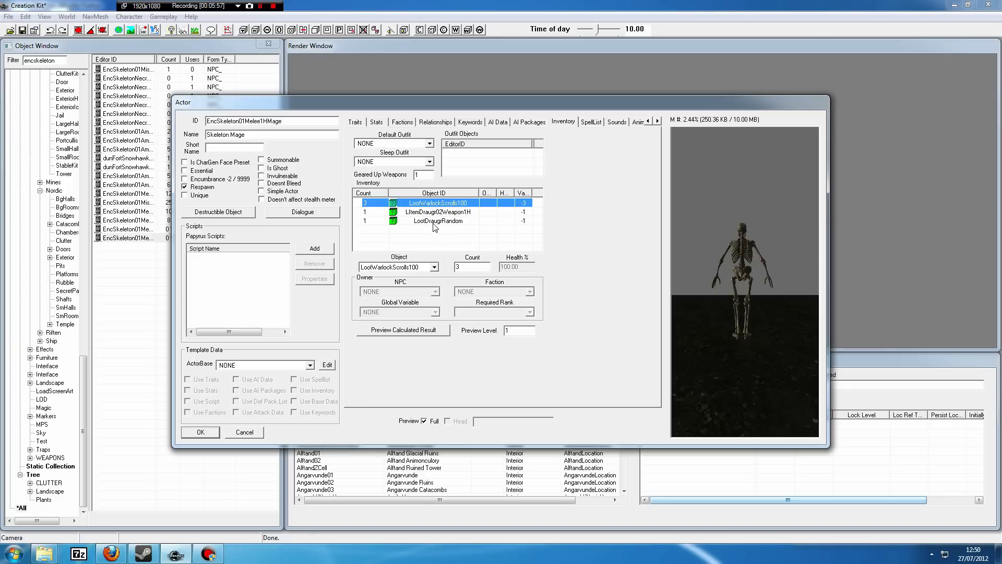
Add a new inventory entry of LootWarlockScrolls05 with a count of 1.
{"action": "left_click", "coordinate": [425, 221]}
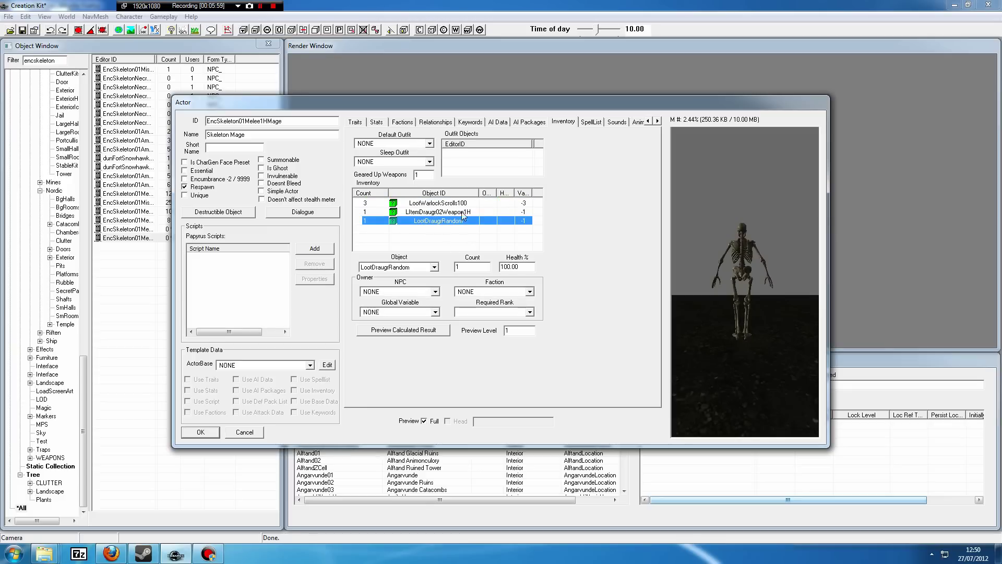
{"action": "right_click", "coordinate": [416, 234]}
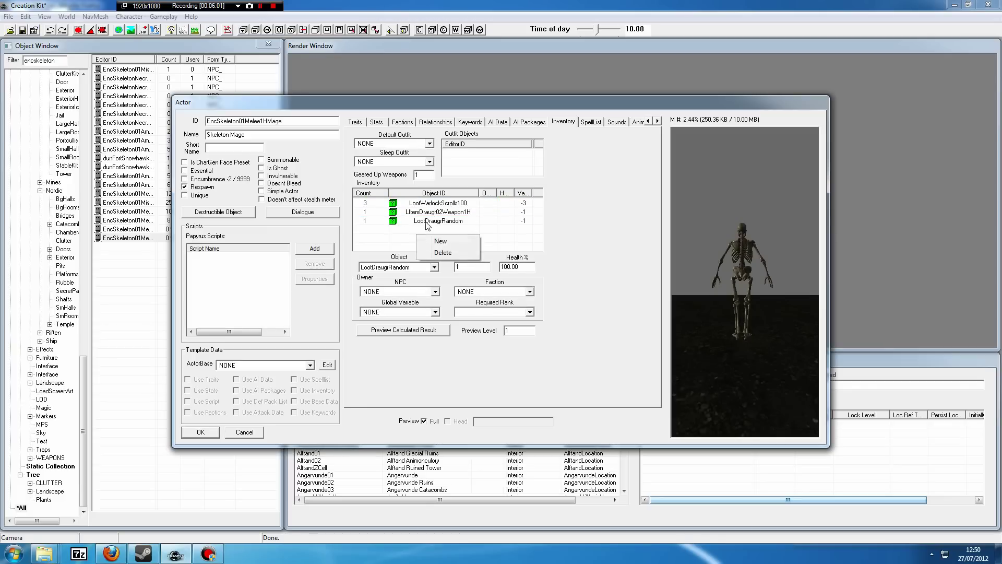
{"action": "left_click", "coordinate": [428, 226]}
{"action": "right_click", "coordinate": [440, 203]}
{"action": "left_click", "coordinate": [457, 206]}
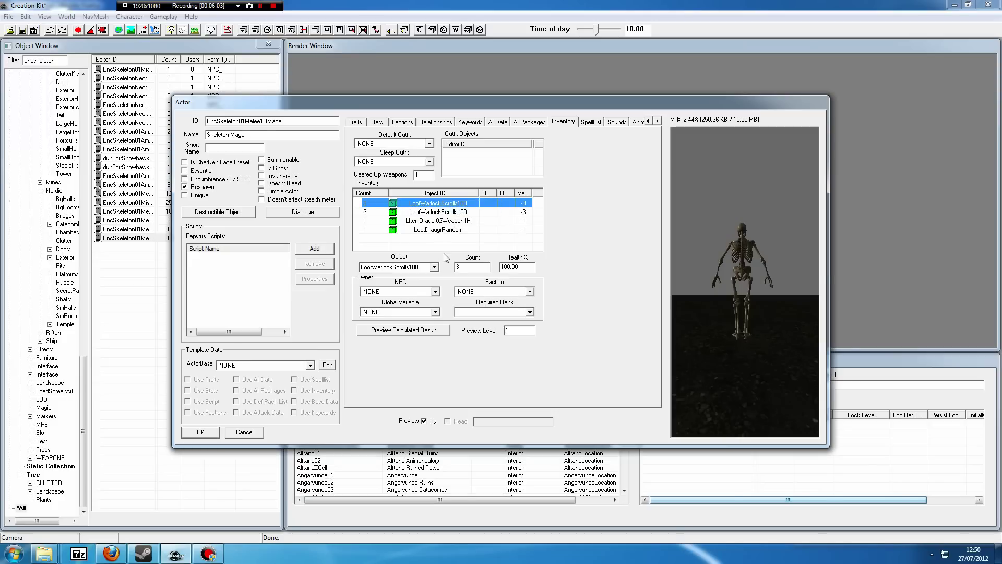
{"action": "left_click", "coordinate": [434, 267]}
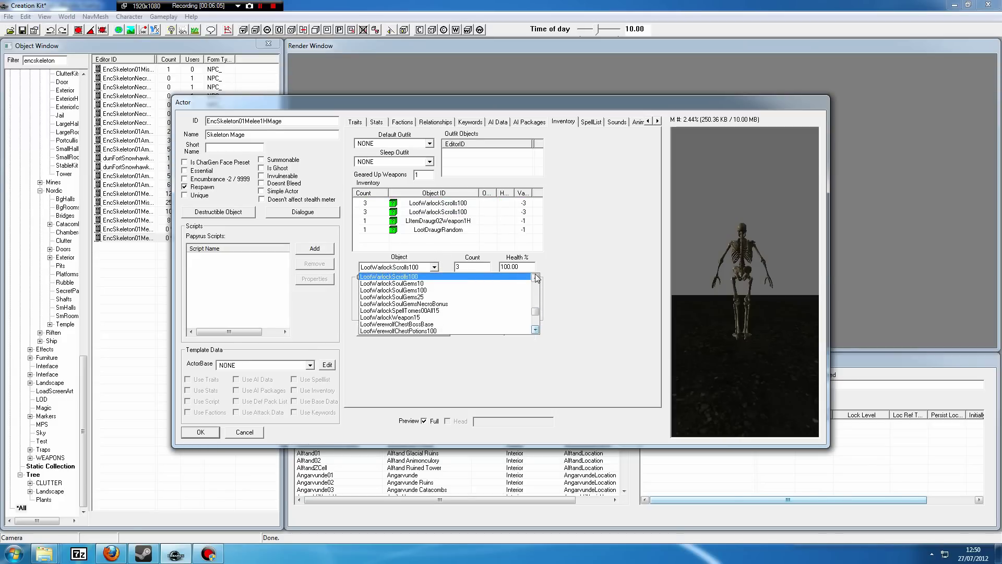
{"action": "left_click", "coordinate": [439, 276]}
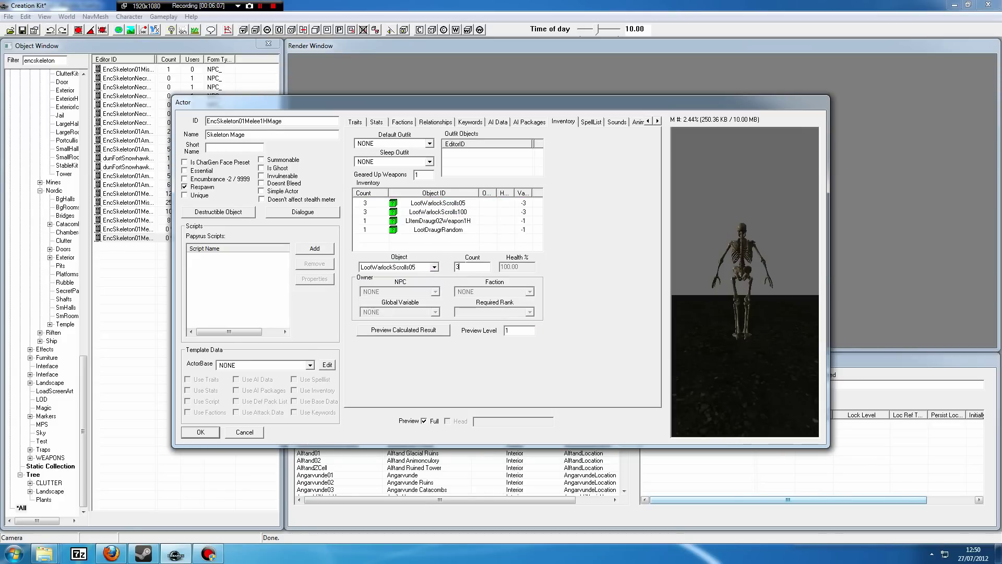
{"action": "key", "text": "Return"}
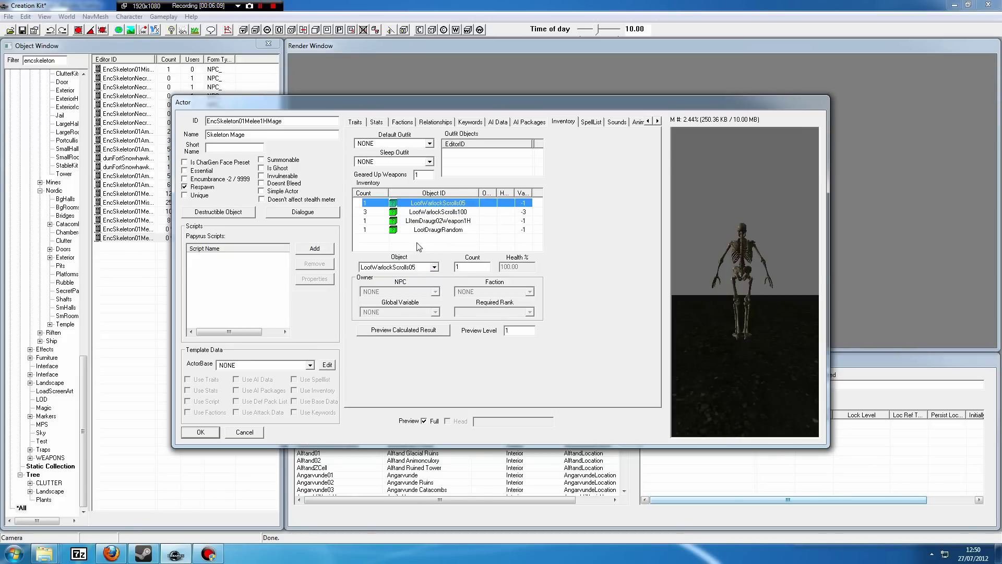
{"action": "left_click", "coordinate": [431, 212]}
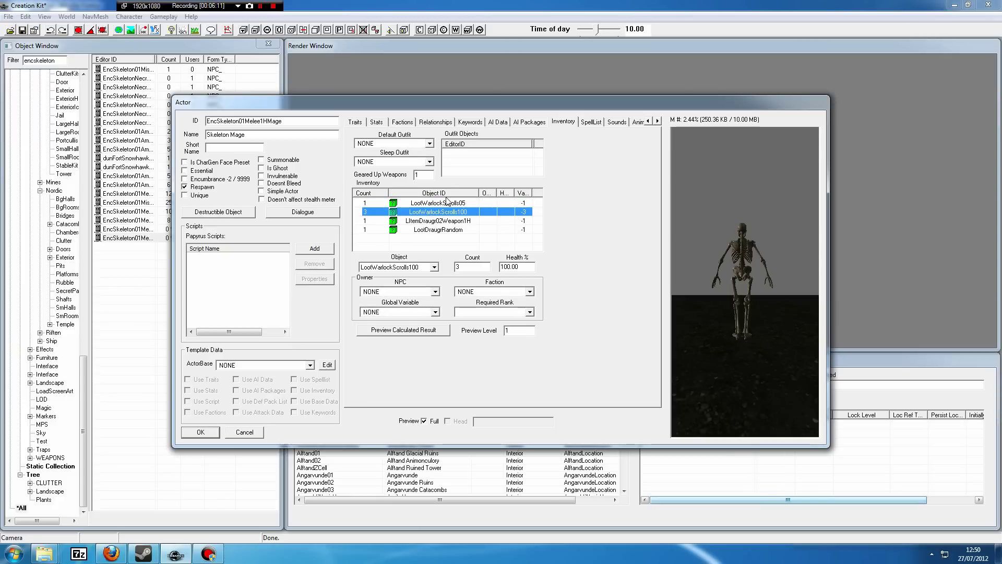
{"action": "left_click", "coordinate": [447, 203]}
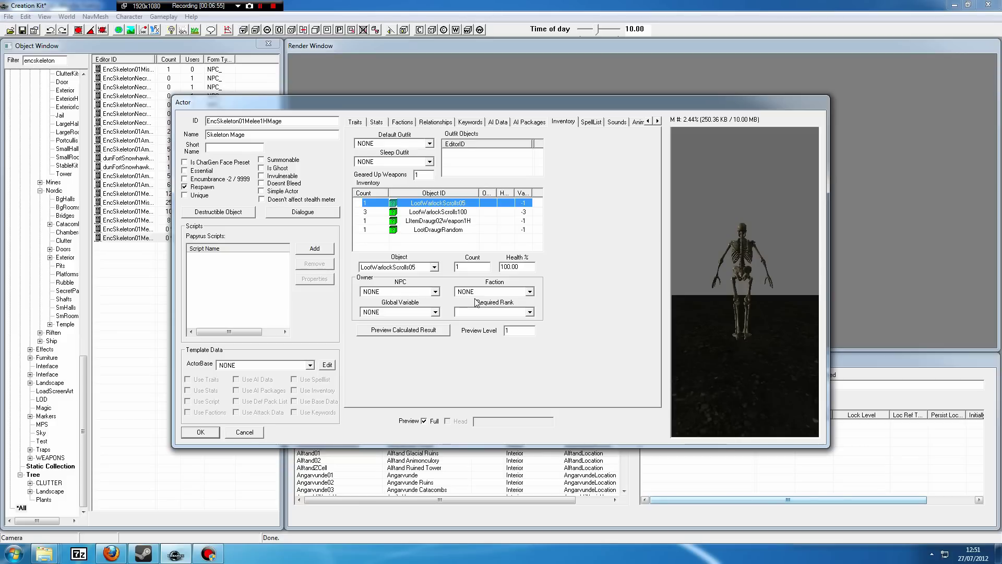
{"action": "left_click_drag", "start_coordinate": [691, 254], "coordinate": [569, 236]}
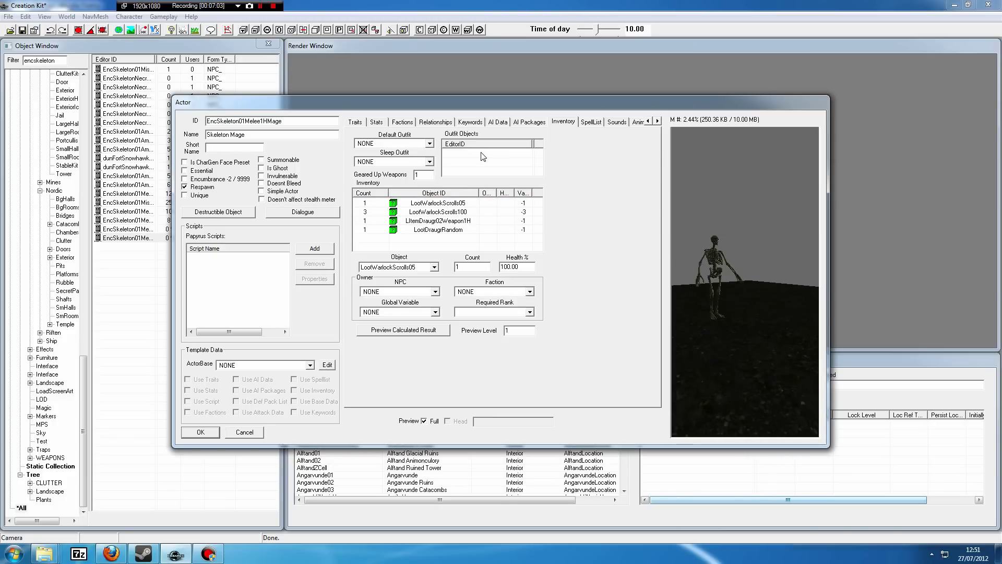
{"action": "left_click", "coordinate": [429, 143]}
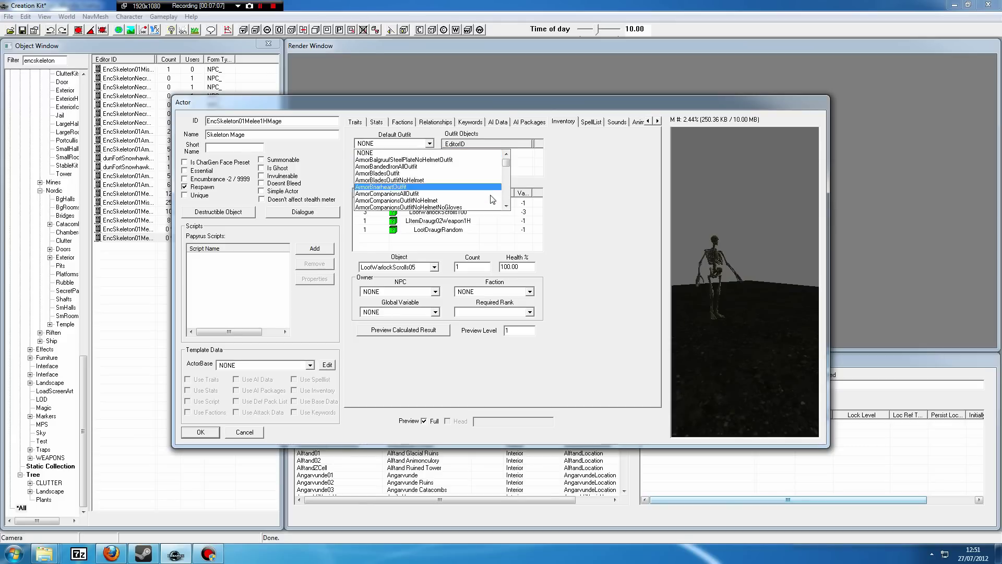
{"action": "left_click_drag", "start_coordinate": [506, 163], "coordinate": [506, 207]}
{"action": "left_click", "coordinate": [415, 183]}
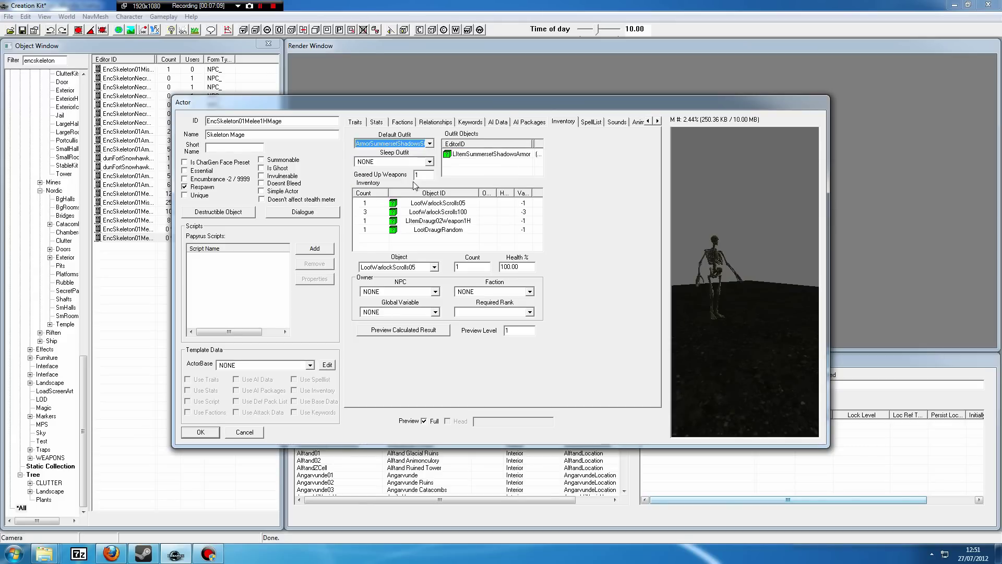
{"action": "left_click", "coordinate": [424, 421]}
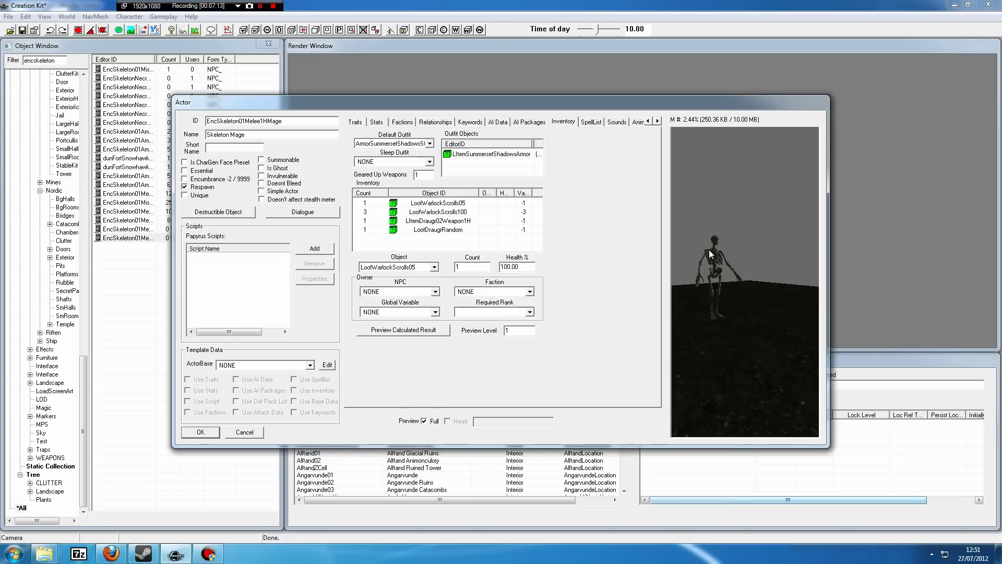
{"action": "mouse_move", "coordinate": [709, 250]}
{"action": "left_mouse_down"}
{"action": "mouse_move", "coordinate": [681, 240]}
{"action": "mouse_move", "coordinate": [723, 250]}
{"action": "mouse_move", "coordinate": [713, 248]}
{"action": "left_mouse_up"}
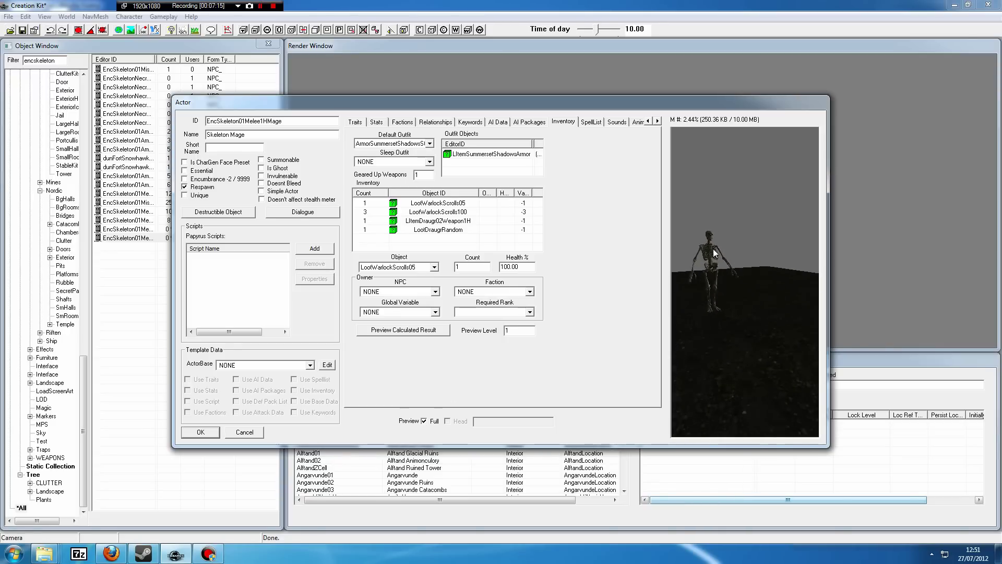
{"action": "left_click", "coordinate": [392, 143]}
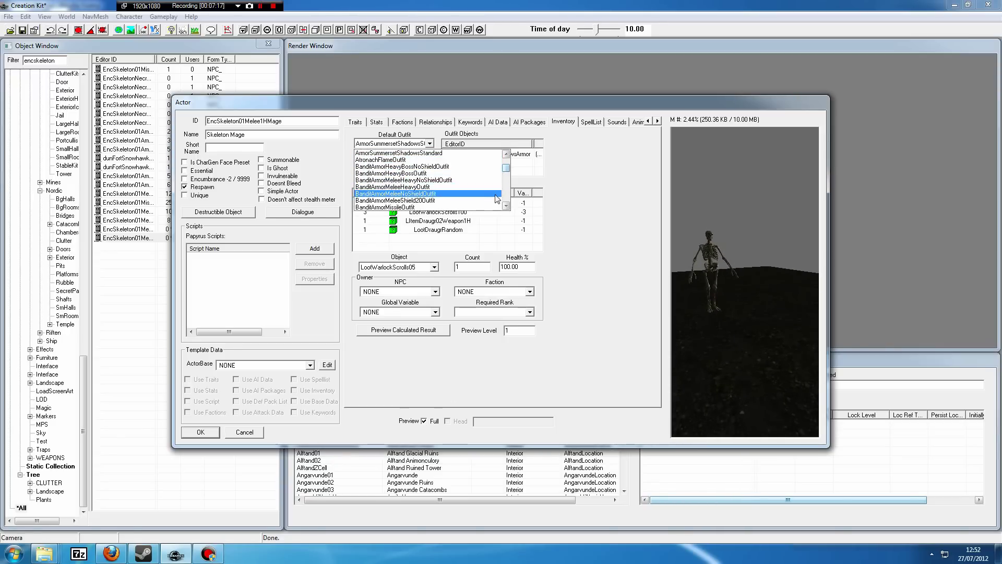
{"action": "mouse_move", "coordinate": [506, 168]}
{"action": "left_mouse_down"}
{"action": "mouse_move", "coordinate": [507, 180]}
{"action": "mouse_move", "coordinate": [505, 166]}
{"action": "left_mouse_up"}
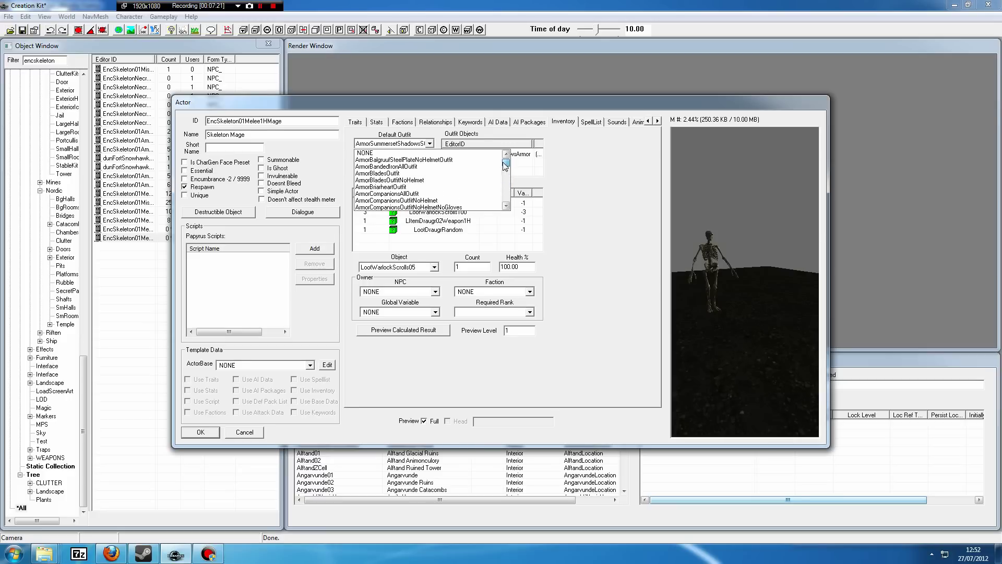
{"action": "left_click", "coordinate": [365, 153]}
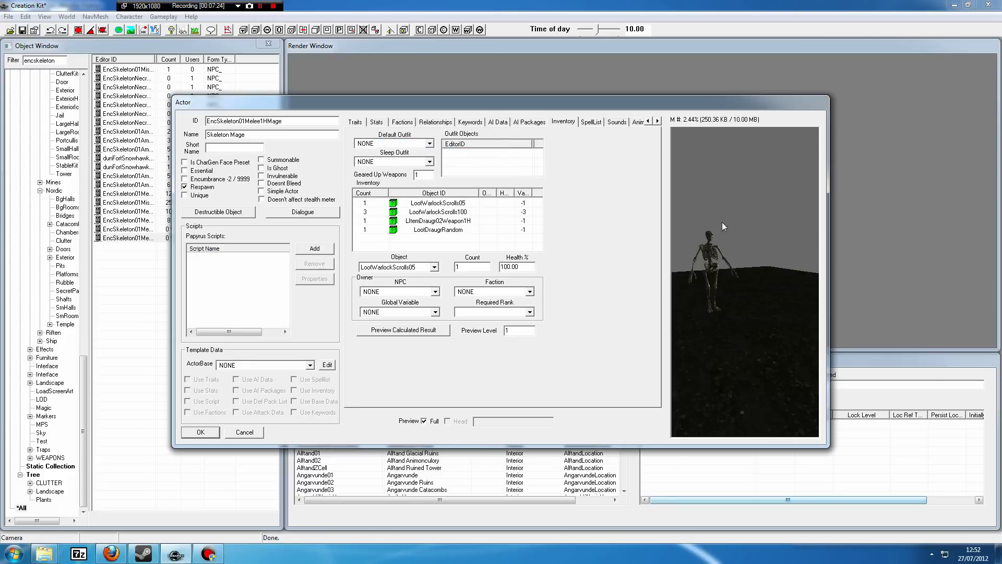
Rotate the skeleton preview and return to the Traits page showing SkeletonRace and CrSkeletonVoice.
{"action": "left_click_drag", "start_coordinate": [707, 269], "coordinate": [666, 252]}
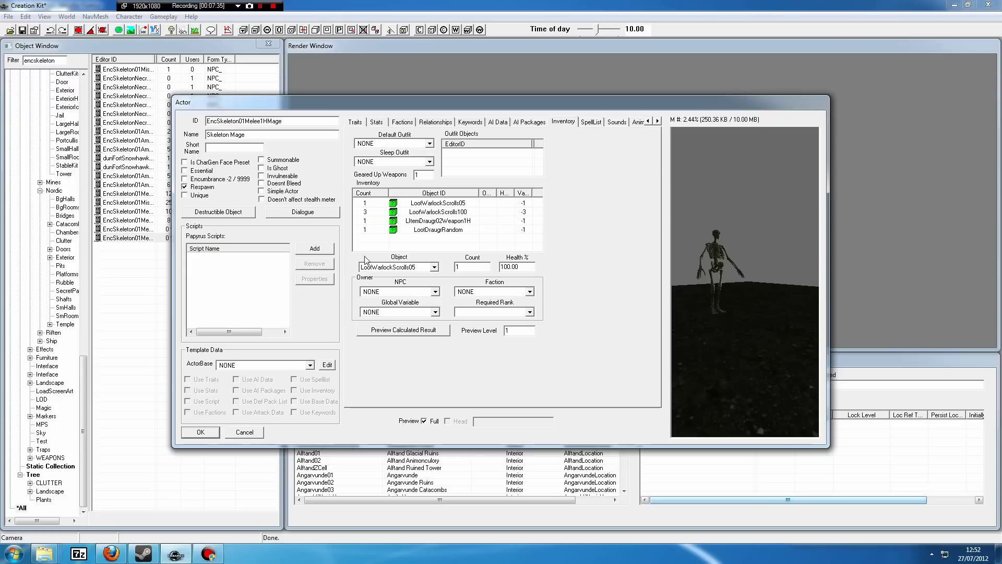
{"action": "left_click", "coordinate": [354, 122]}
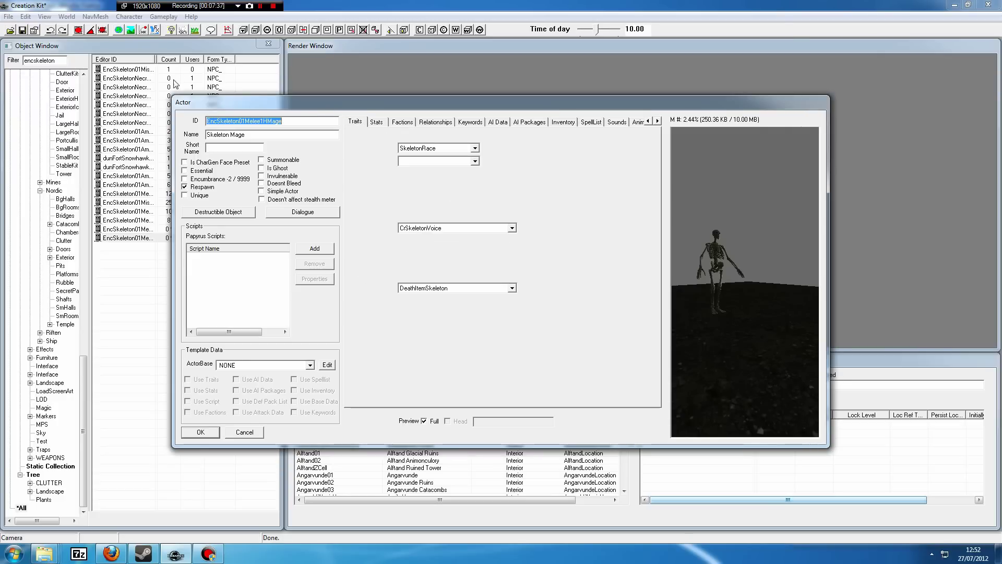